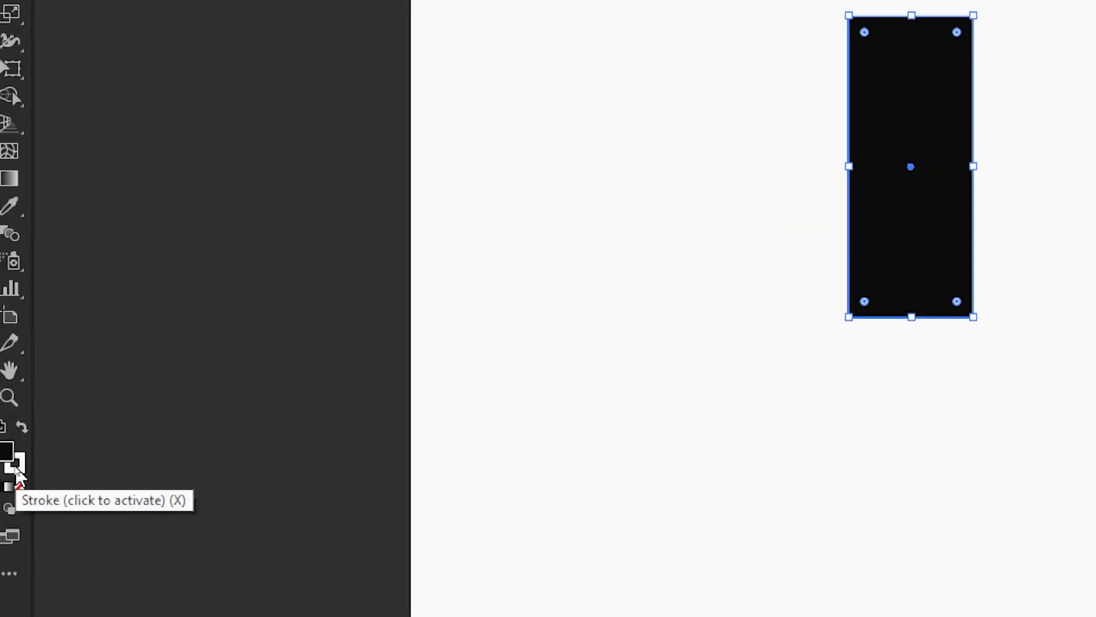
Remove the stroke from the black rectangle and fully round its two lower corners.
{"action": "left_click", "coordinate": [16, 466]}
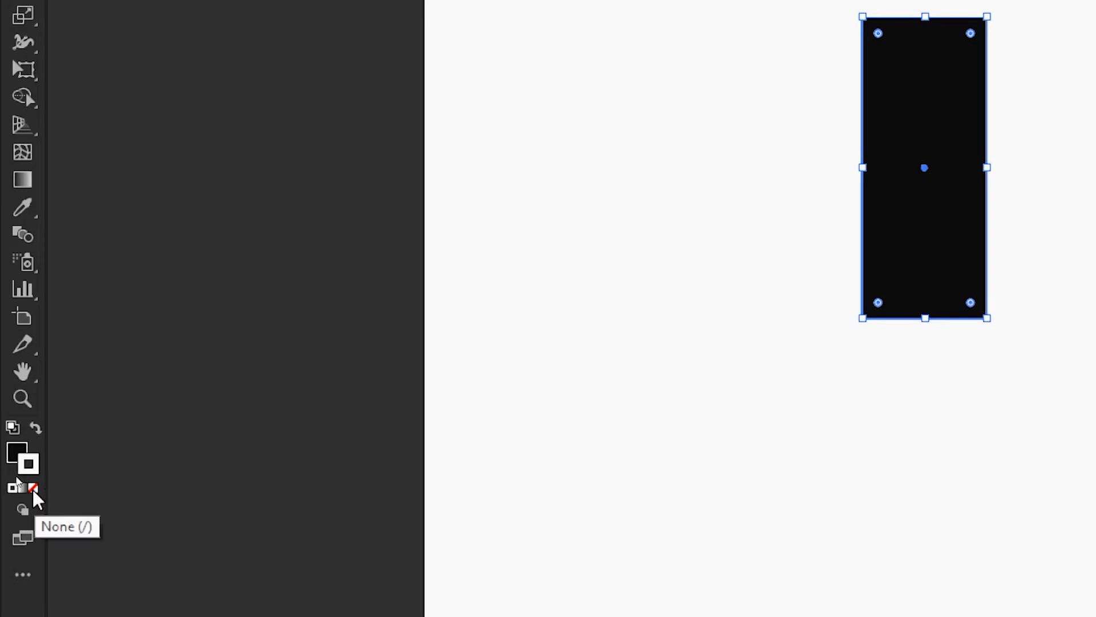
{"action": "left_click", "coordinate": [34, 489]}
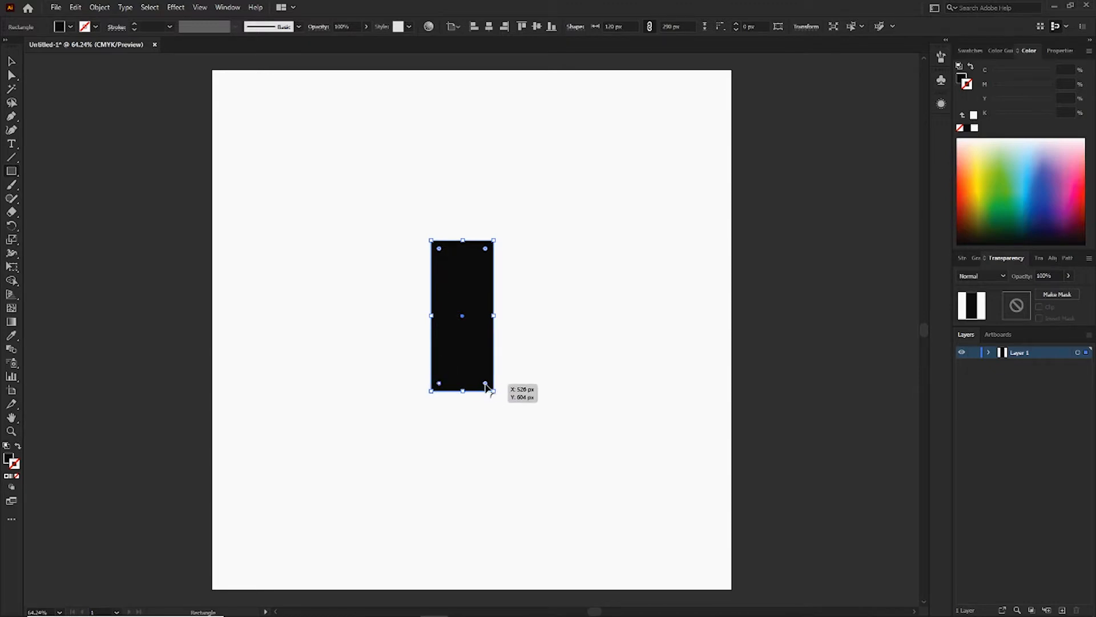
{"action": "left_click_drag", "start_coordinate": [485, 384], "coordinate": [483, 351]}
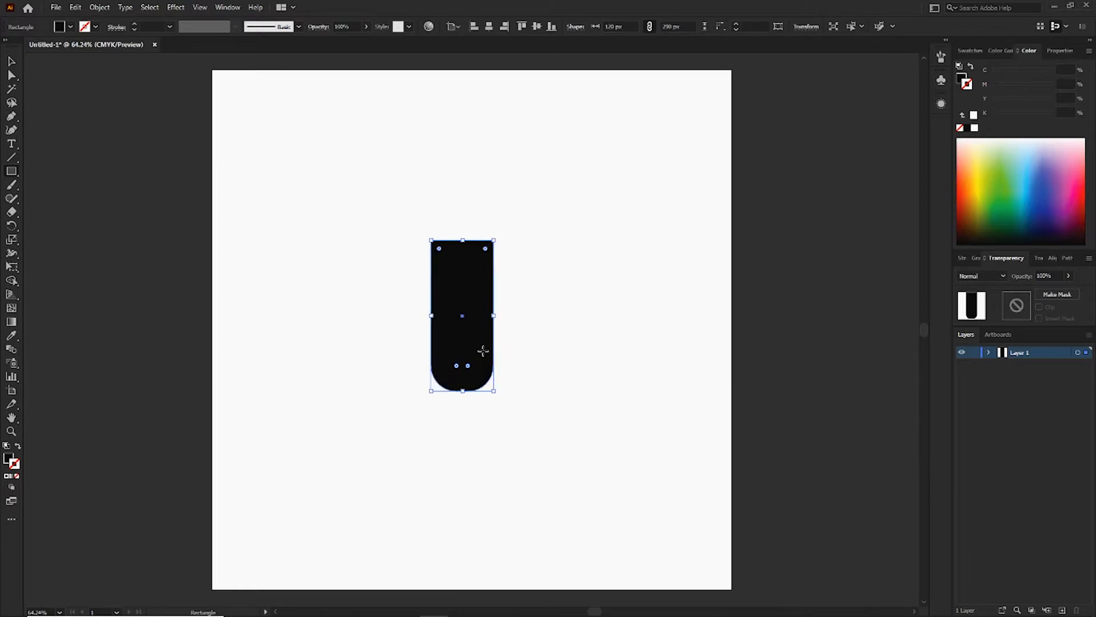
{"action": "key", "text": "v"}
{"action": "left_click", "coordinate": [547, 343]}
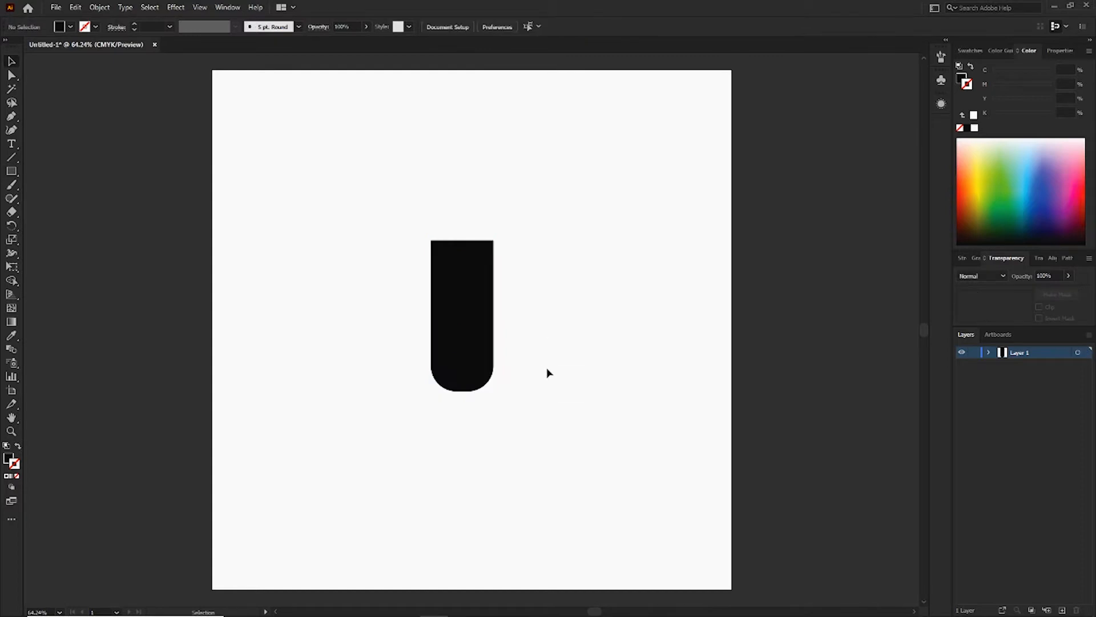
{"action": "left_click", "coordinate": [469, 361]}
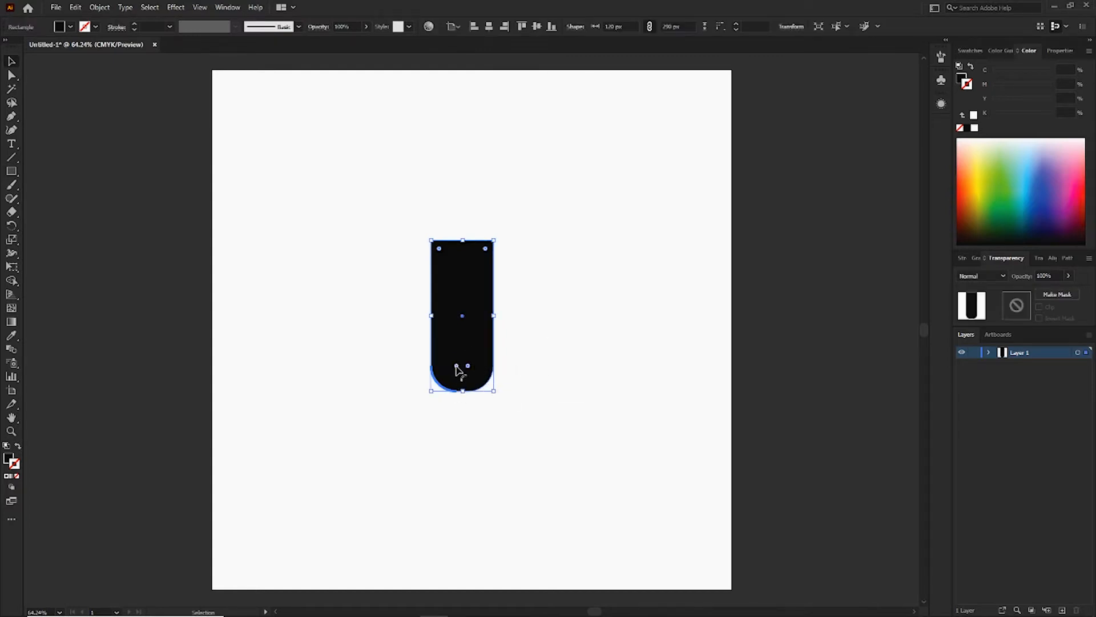
{"action": "left_click_drag", "start_coordinate": [466, 366], "coordinate": [466, 373]}
{"action": "left_click", "coordinate": [552, 340]}
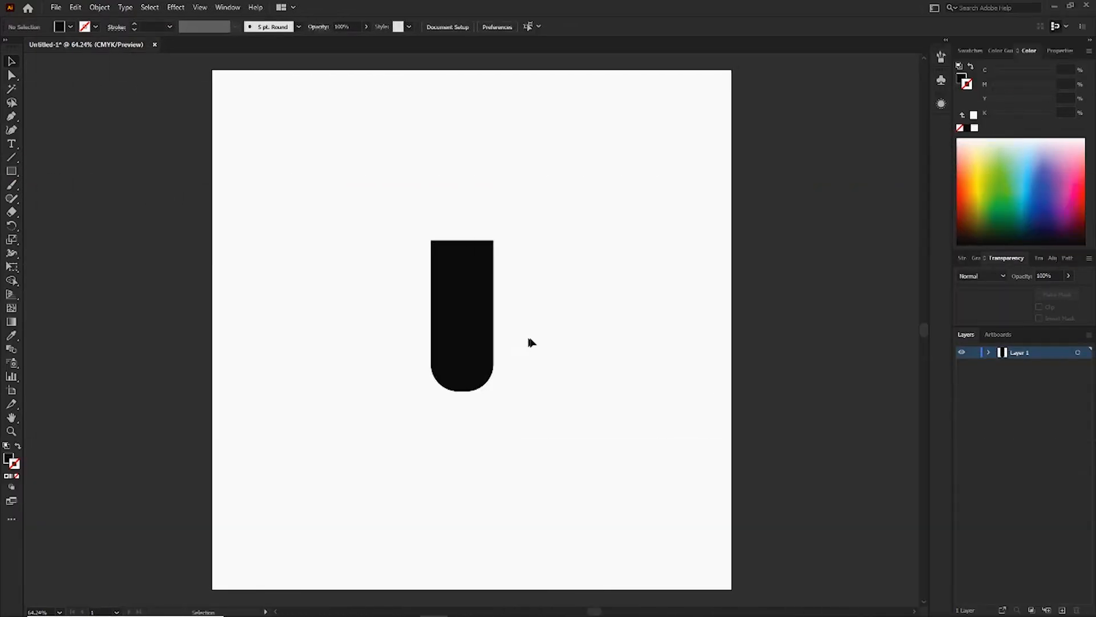
Draw an unfilled, black-stroked rectangle of about 95 × 59 px centered on the upper edge of the black body.
{"action": "left_click", "coordinate": [11, 171]}
{"action": "left_click", "coordinate": [18, 446]}
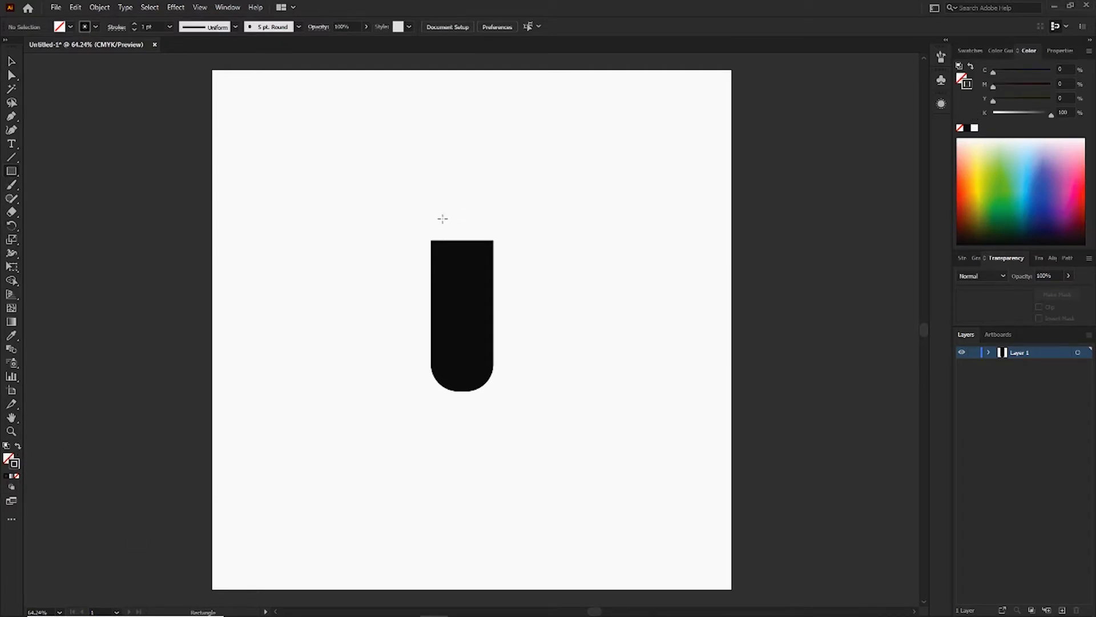
{"action": "left_click_drag", "start_coordinate": [438, 213], "coordinate": [463, 209]}
{"action": "key", "text": "v"}
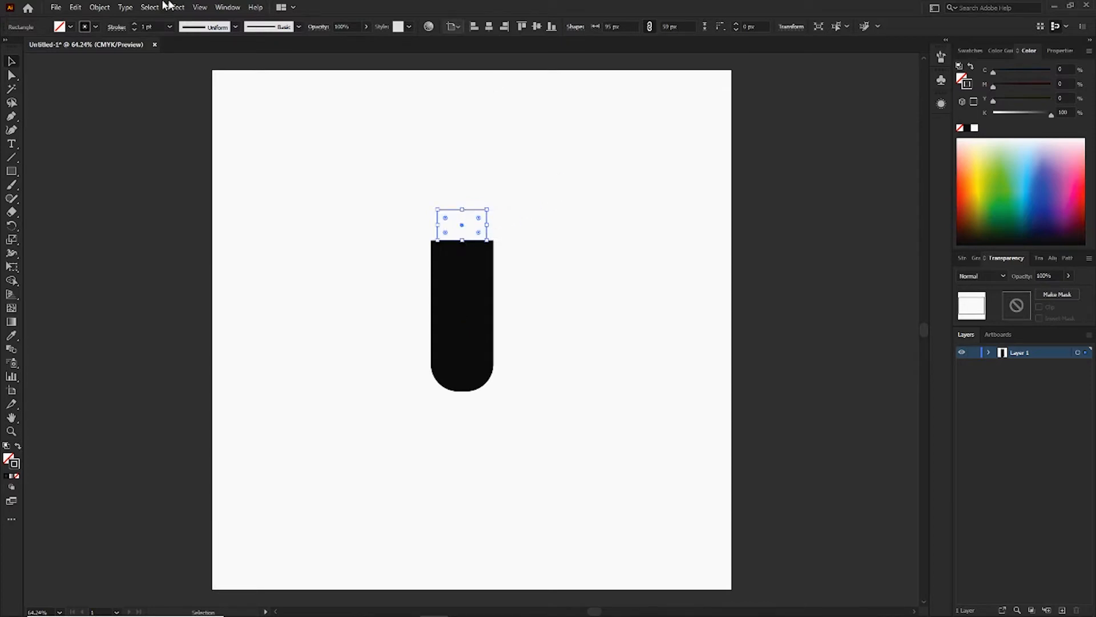
Try stroke weights of 10 pt and 8 pt on the outlined connector rectangle.
{"action": "left_click", "coordinate": [169, 27]}
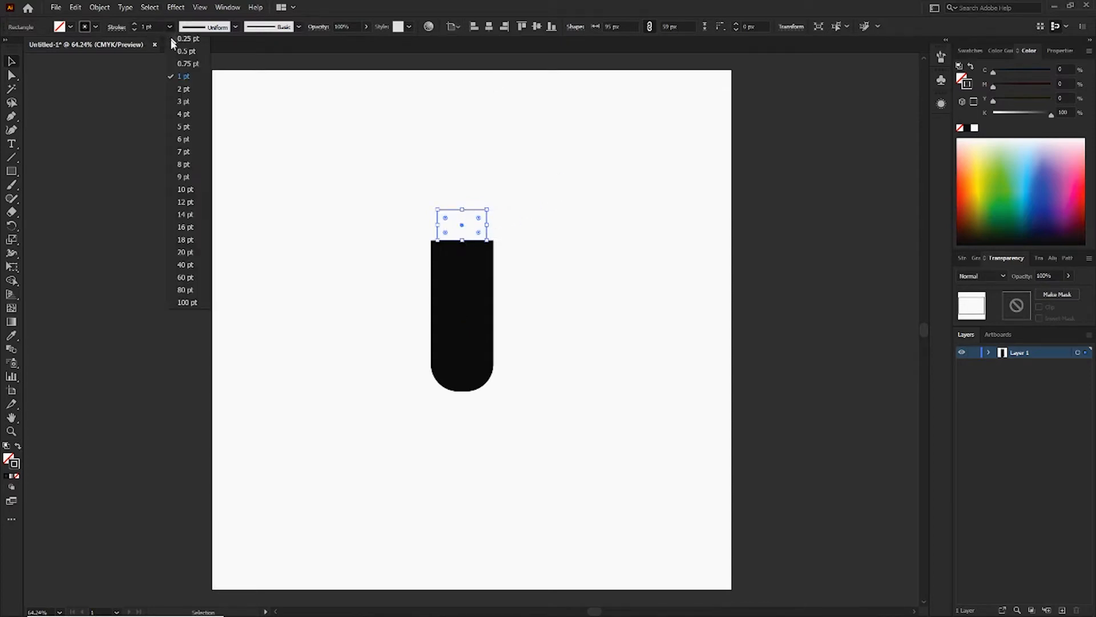
{"action": "left_click", "coordinate": [195, 191]}
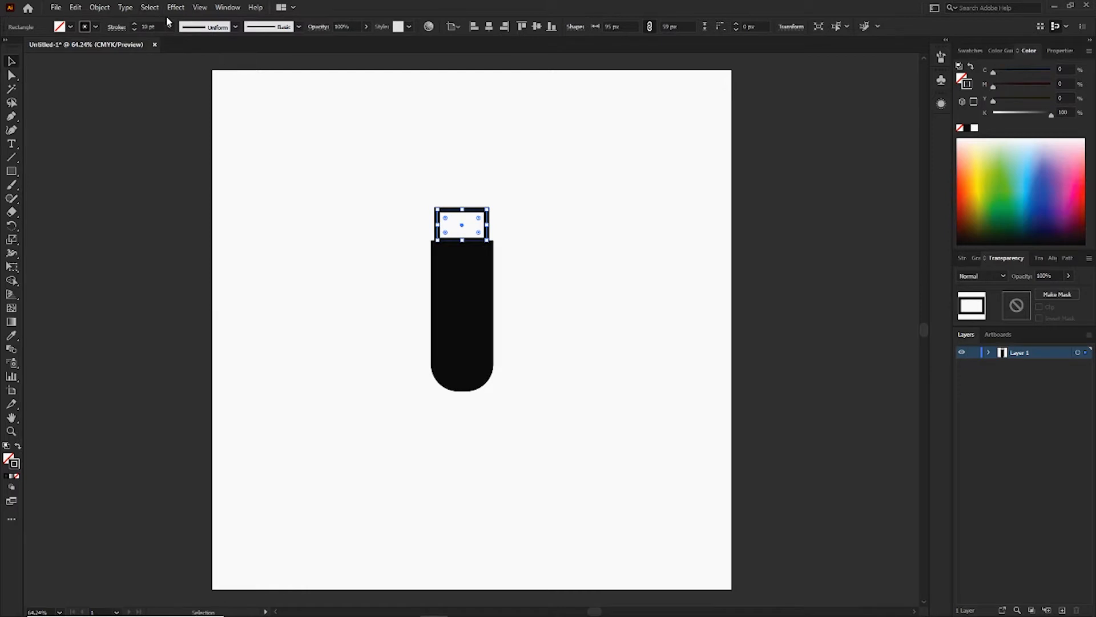
{"action": "left_click", "coordinate": [170, 26]}
{"action": "left_click", "coordinate": [184, 165]}
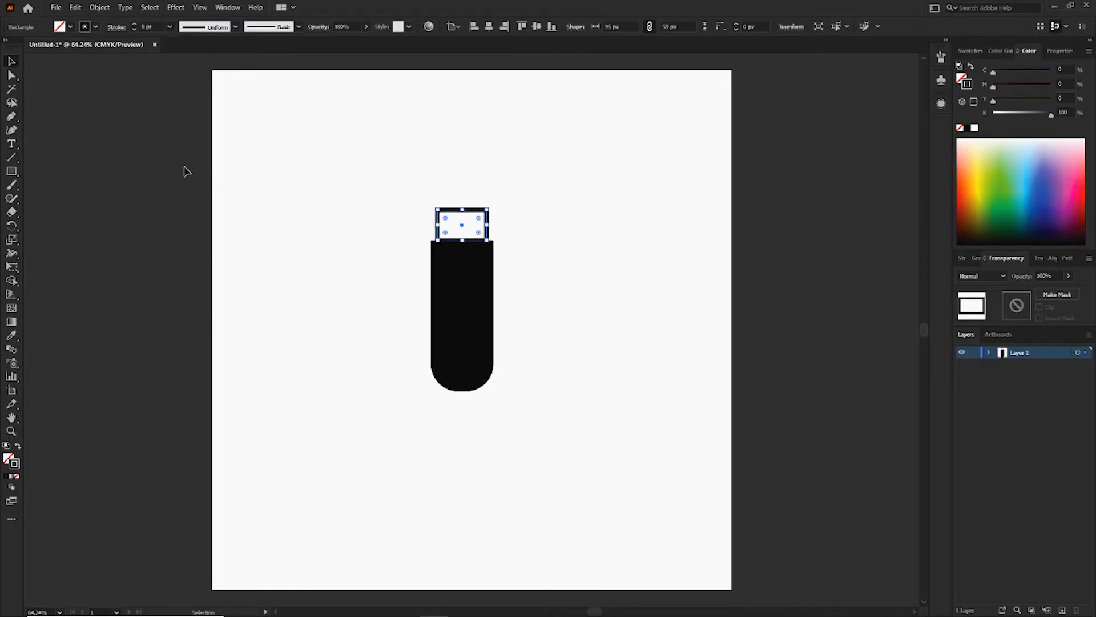
Set the connector rectangle's stroke weight to 6 pt and shift it slightly down against the black body.
{"action": "left_click", "coordinate": [159, 31]}
{"action": "type", "text": "6"}
{"action": "key", "text": "Return"}
{"action": "left_click", "coordinate": [245, 154]}
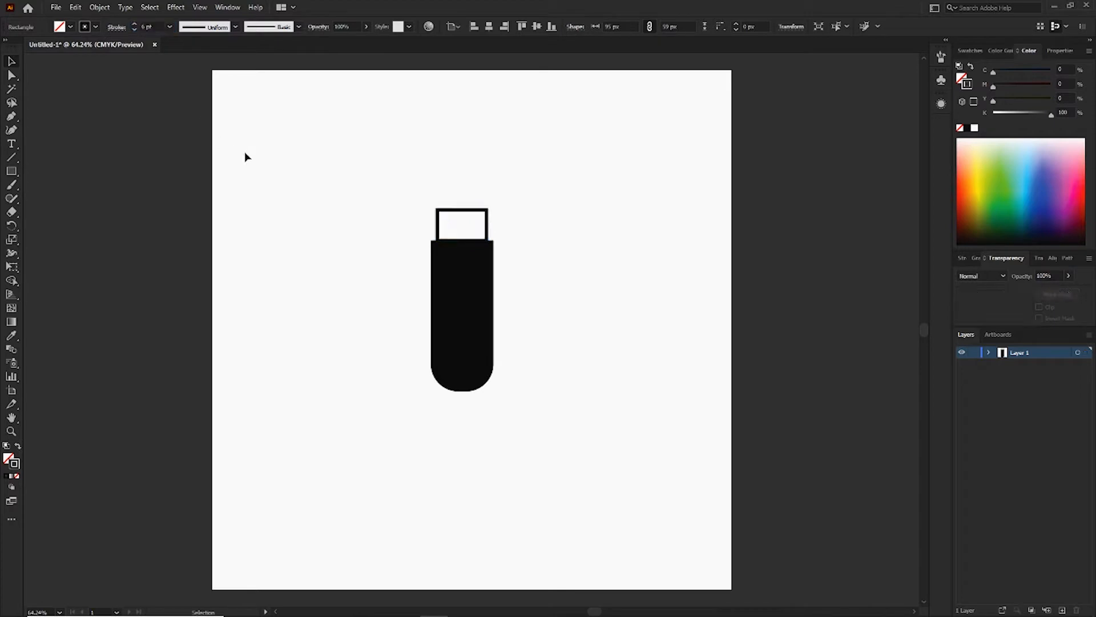
{"action": "left_click", "coordinate": [489, 225]}
{"action": "left_click", "coordinate": [545, 267]}
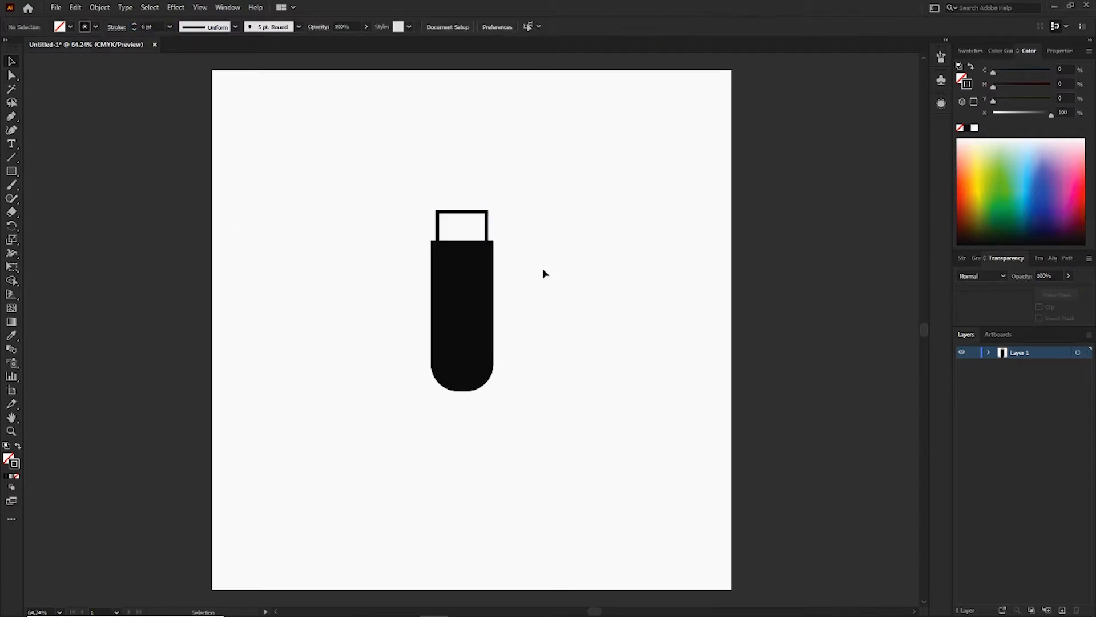
Draw a small outlined rectangle of about 26 × 21 px inside the upper left of the connector.
{"action": "key", "text": "ctrl+plus"}
{"action": "key", "text": "ctrl+plus"}
{"action": "key", "text": "ctrl+plus"}
{"action": "left_click_drag", "start_coordinate": [534, 241], "coordinate": [565, 401]}
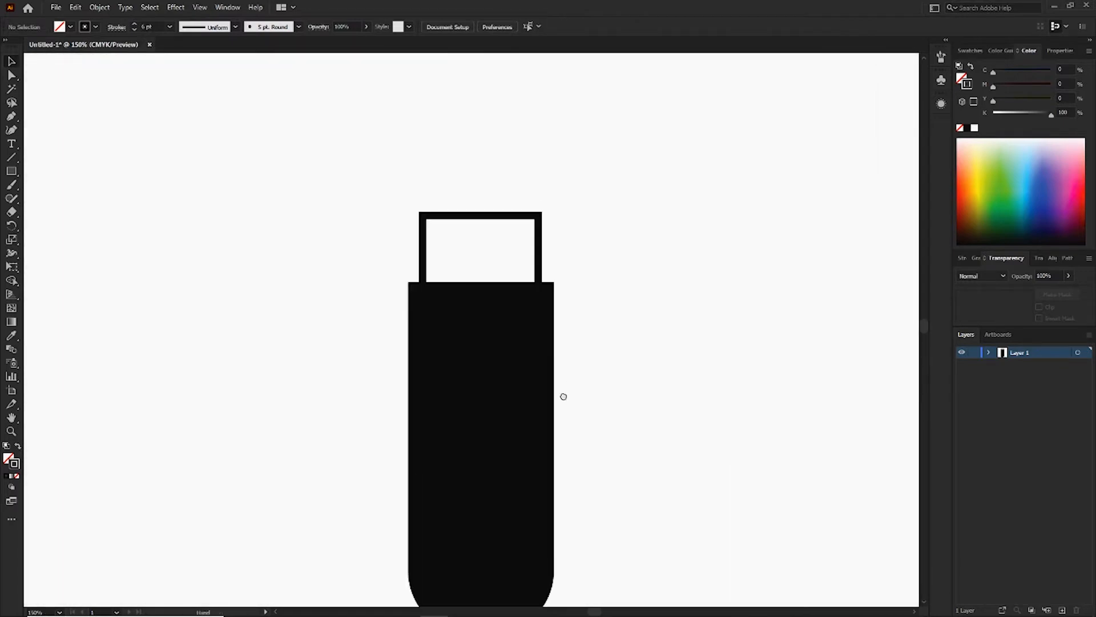
{"action": "left_click", "coordinate": [9, 171]}
{"action": "left_click_drag", "start_coordinate": [433, 228], "coordinate": [468, 258]}
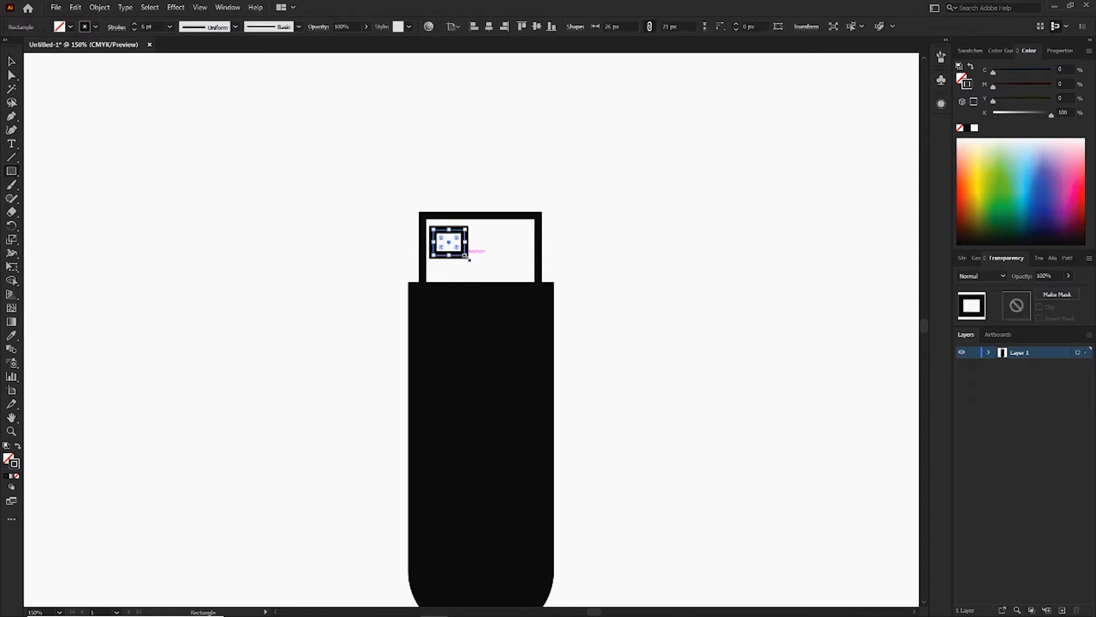
Set the small inner rectangle's stroke weight to 3 pt and deselect it.
{"action": "left_click", "coordinate": [146, 26]}
{"action": "key", "text": "Down"}
{"action": "key", "text": "Down"}
{"action": "key", "text": "Down"}
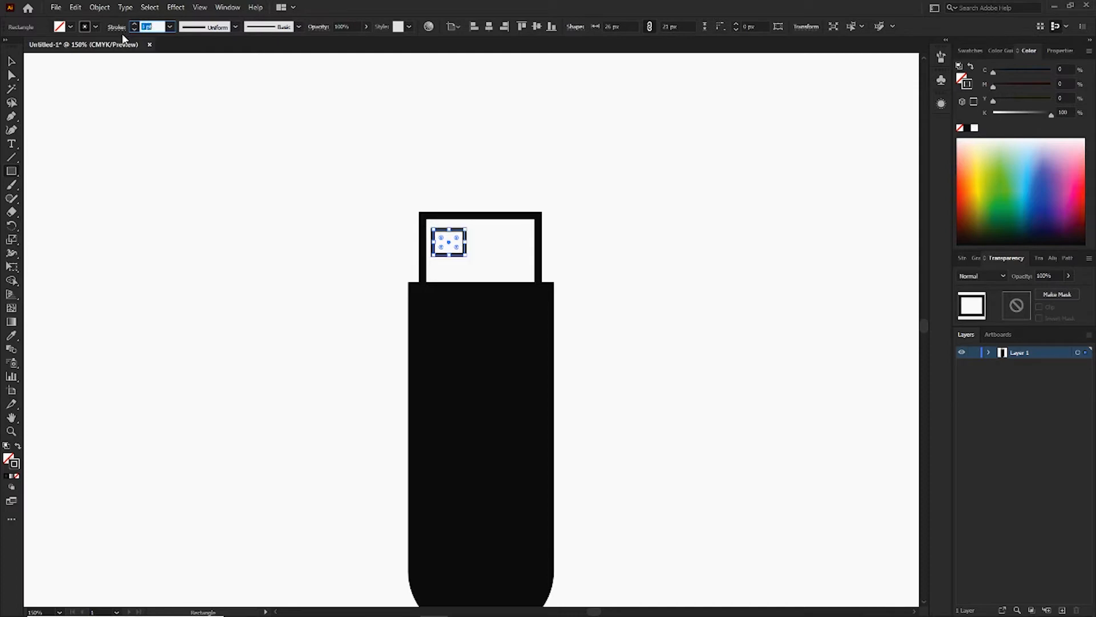
{"action": "left_click", "coordinate": [8, 62]}
{"action": "left_click", "coordinate": [284, 216]}
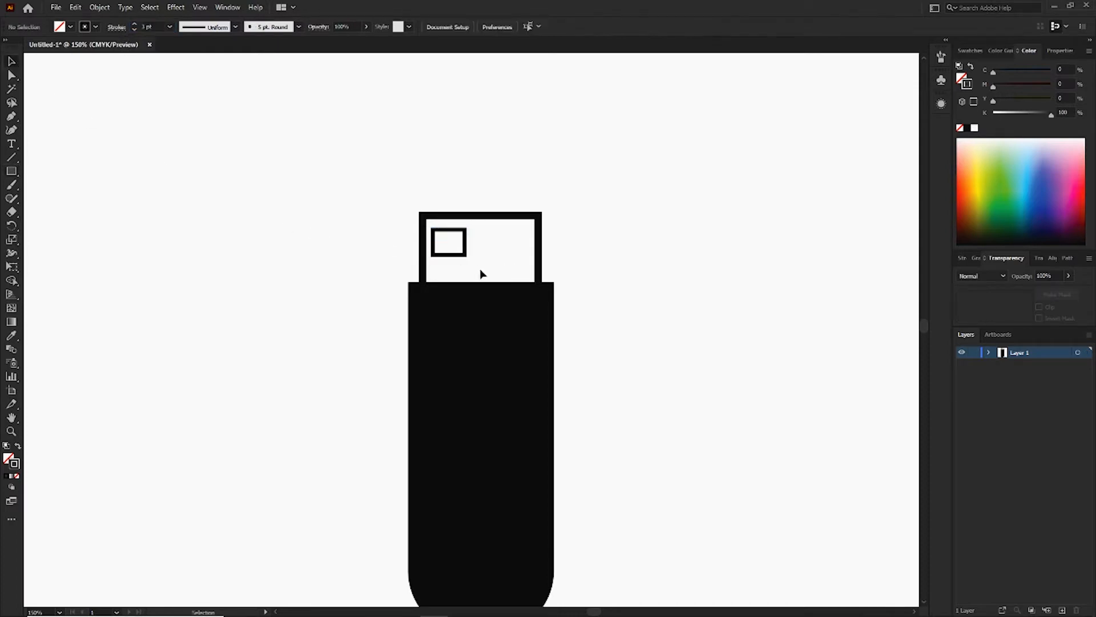
Duplicate the small rectangle to its right and position the pair side by side inside the connector.
{"action": "left_click_drag", "start_coordinate": [466, 255], "coordinate": [509, 257]}
{"action": "left_click", "coordinate": [598, 252]}
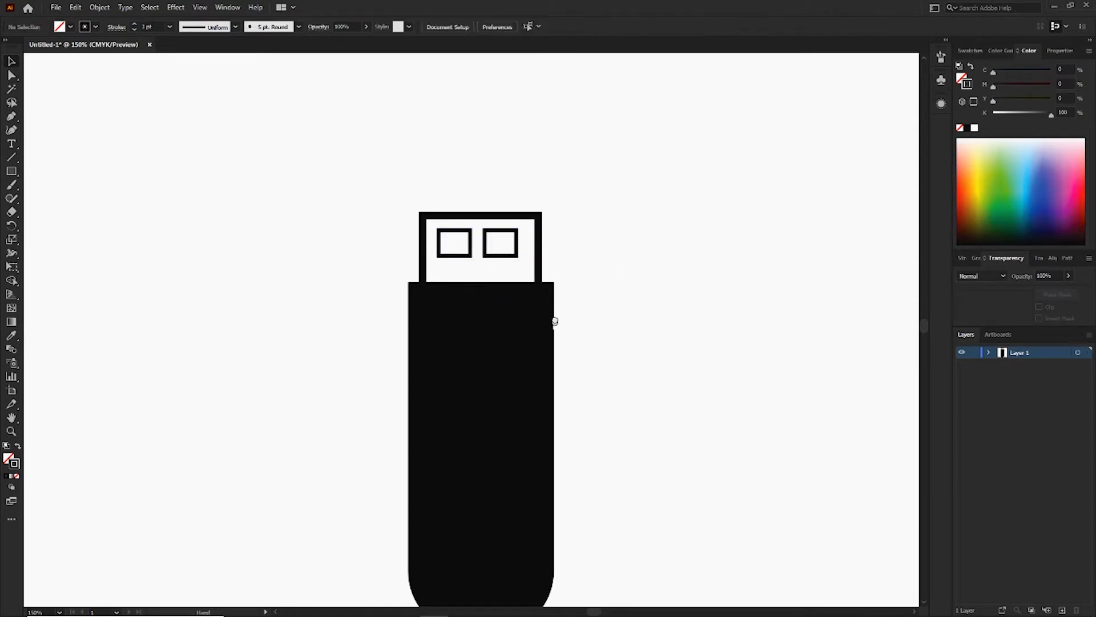
{"action": "left_click_drag", "start_coordinate": [553, 318], "coordinate": [550, 265]}
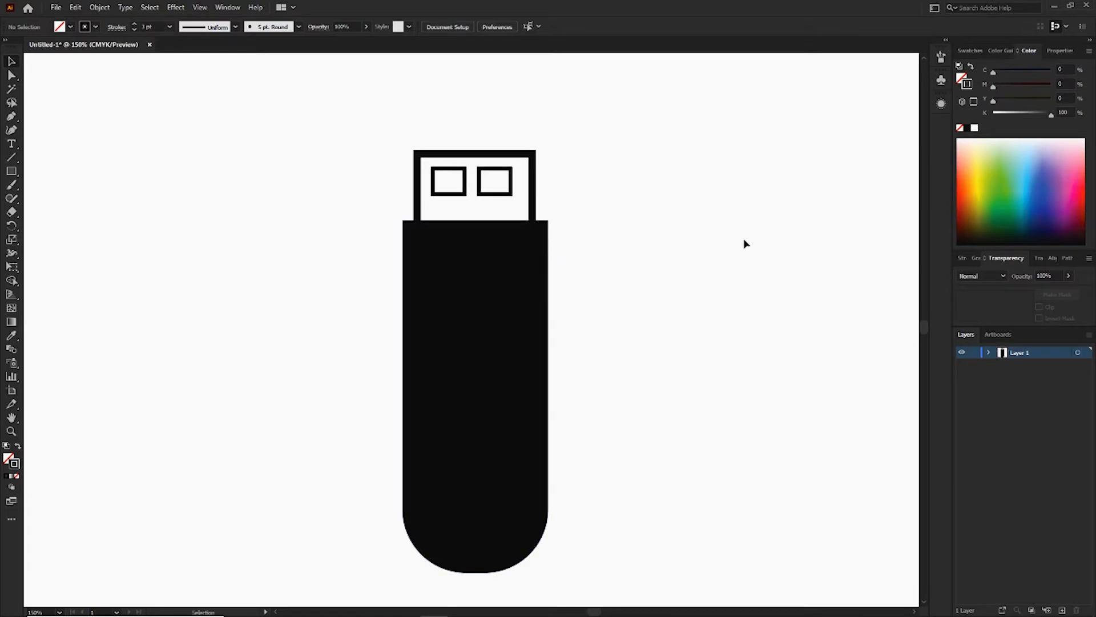
Create a triangle with the Star tool using 3 points, radius 1 of 171.7907 px and radius 2 of 85.8953 px.
{"action": "right_click", "coordinate": [16, 173]}
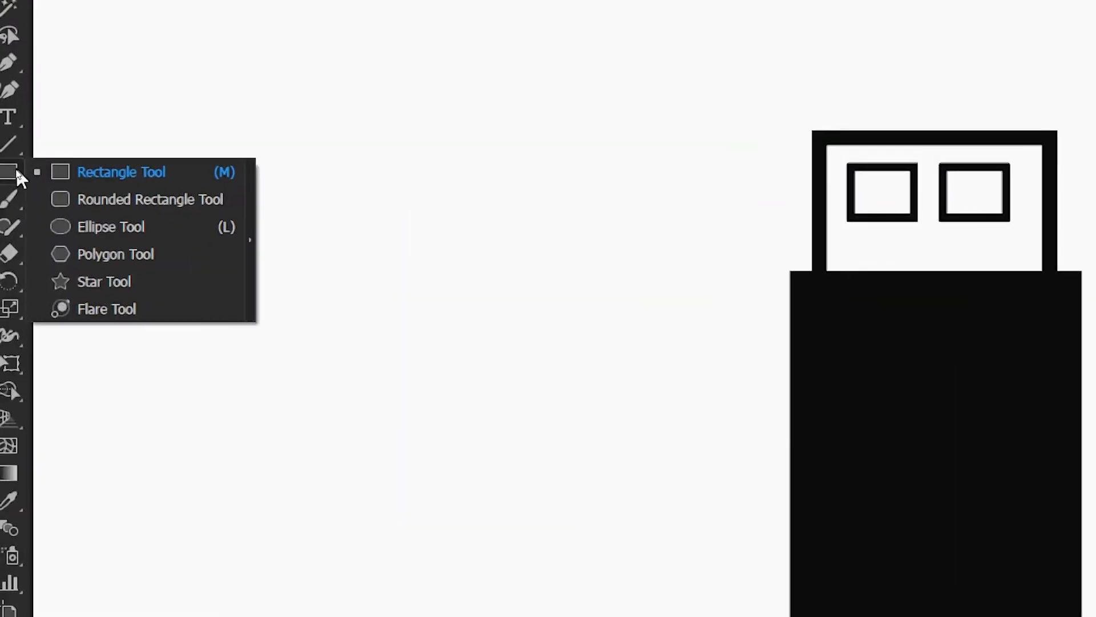
{"action": "left_click", "coordinate": [147, 281]}
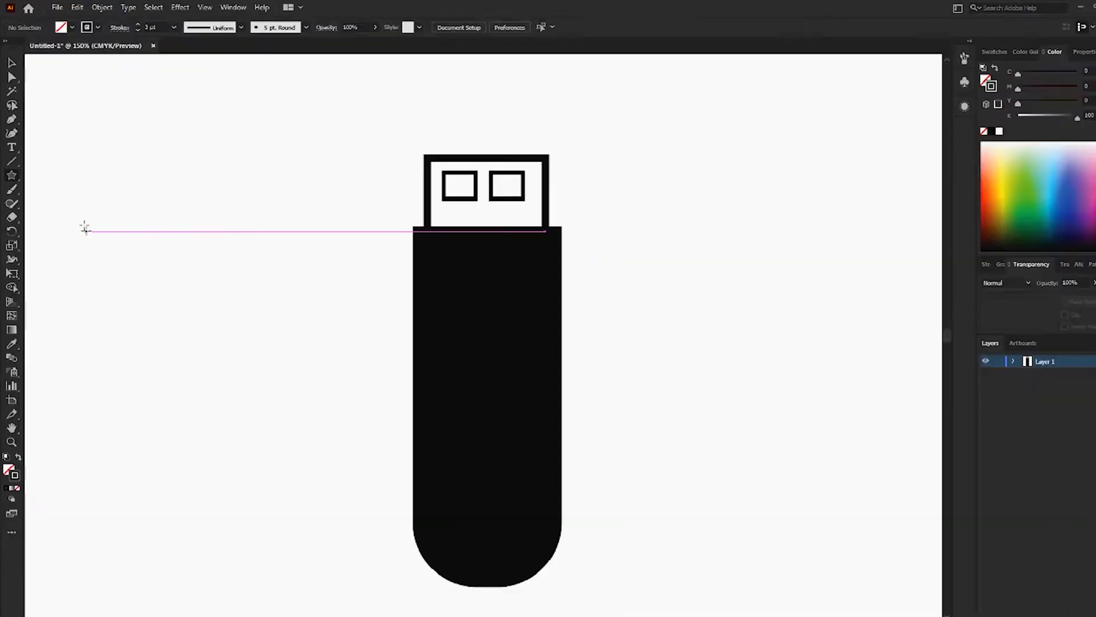
{"action": "left_click", "coordinate": [11, 173]}
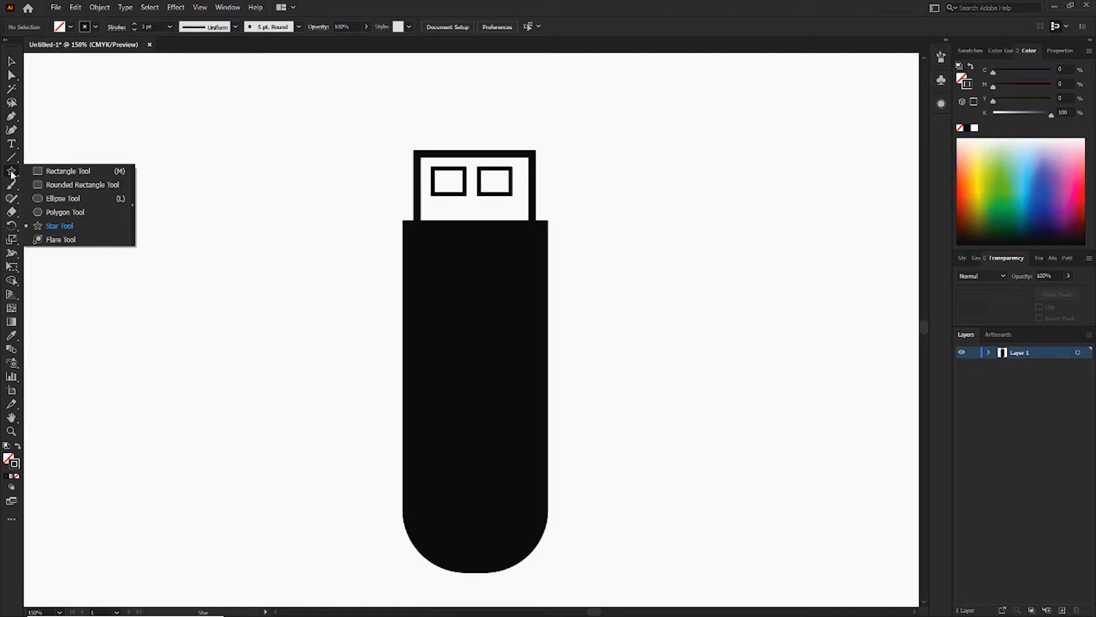
{"action": "left_click", "coordinate": [45, 225]}
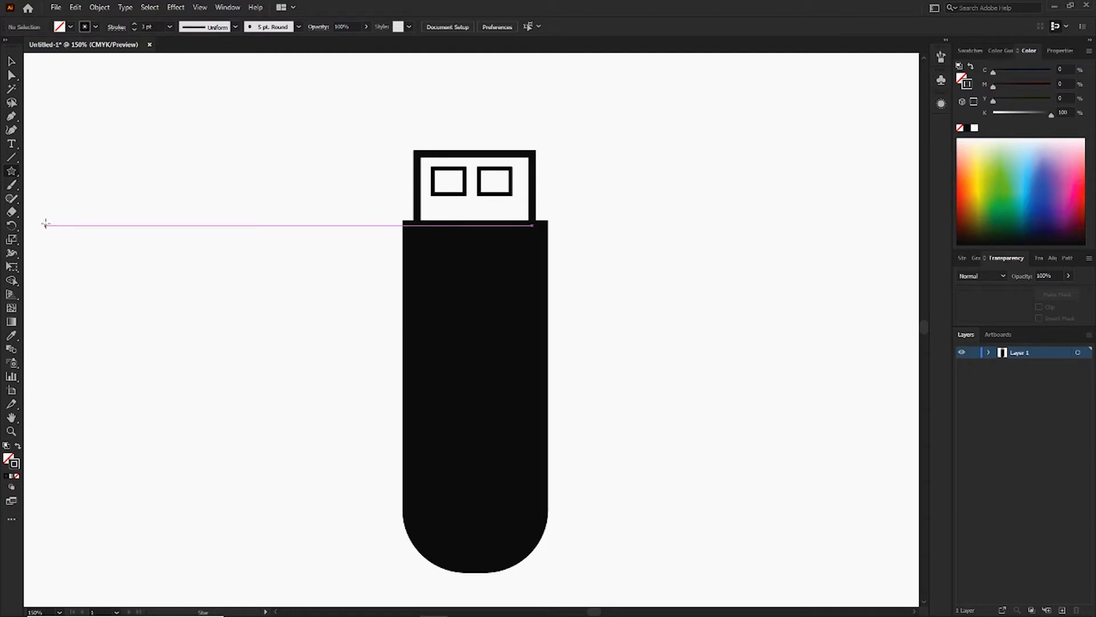
{"action": "left_click", "coordinate": [45, 225]}
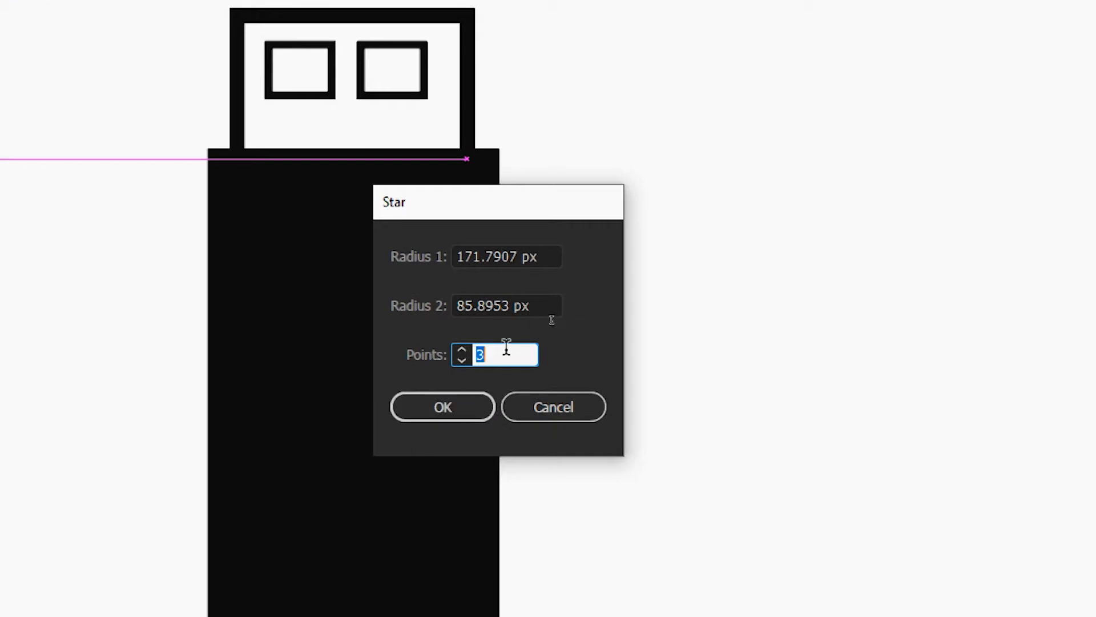
{"action": "double_click", "coordinate": [492, 359]}
{"action": "left_click", "coordinate": [472, 408]}
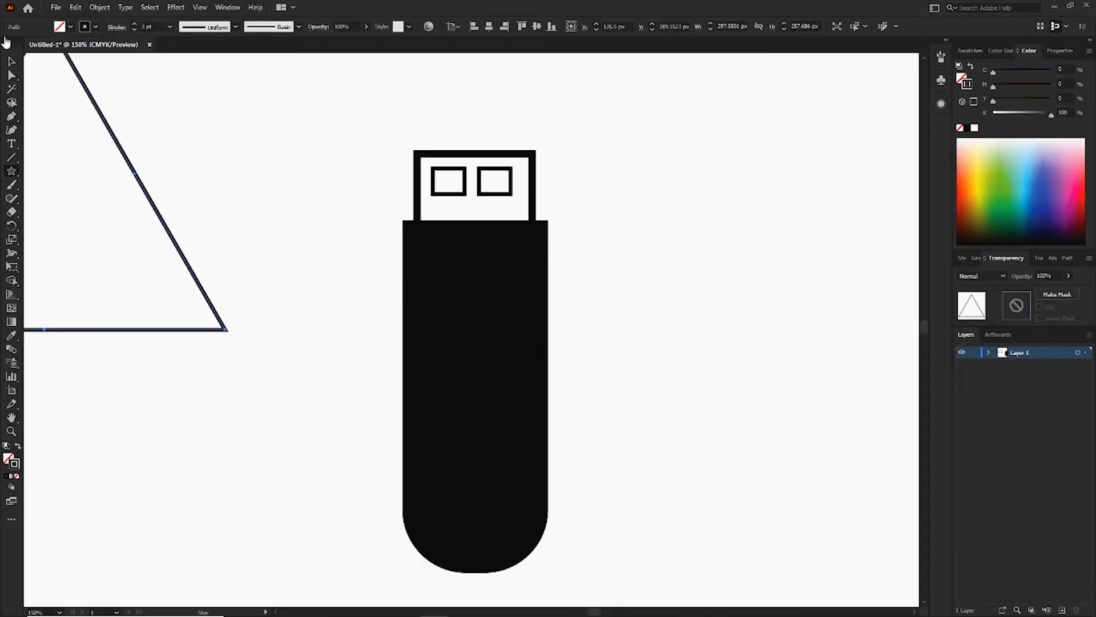
Scale the triangle to about 65 px wide on the upper part of the black body, with white fill and no stroke.
{"action": "left_click", "coordinate": [12, 61]}
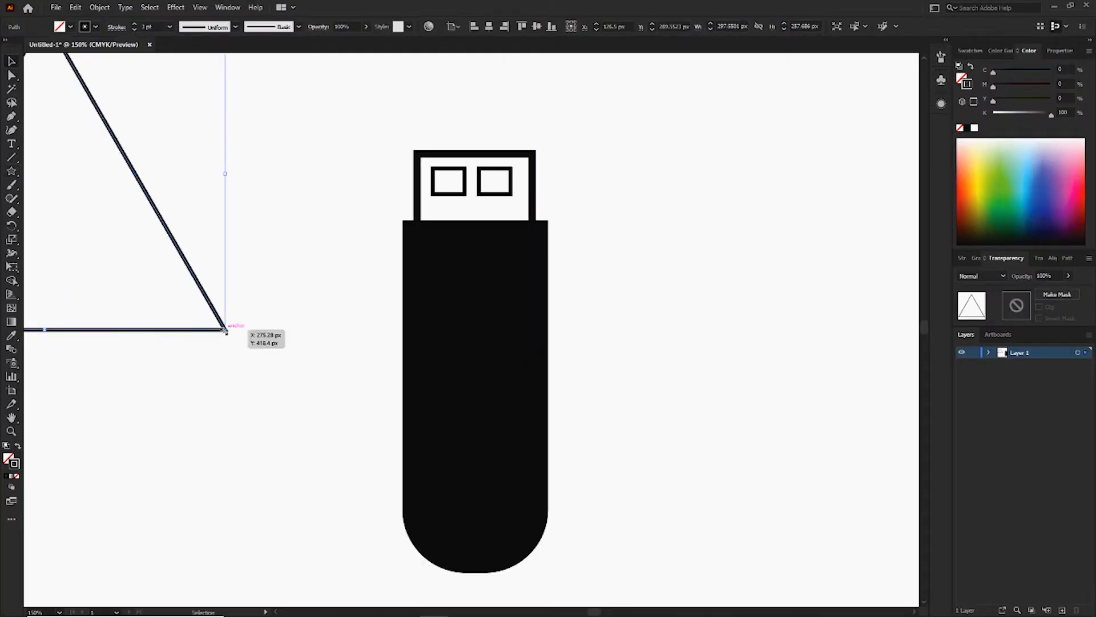
{"action": "left_click_drag", "start_coordinate": [224, 329], "coordinate": [502, 313]}
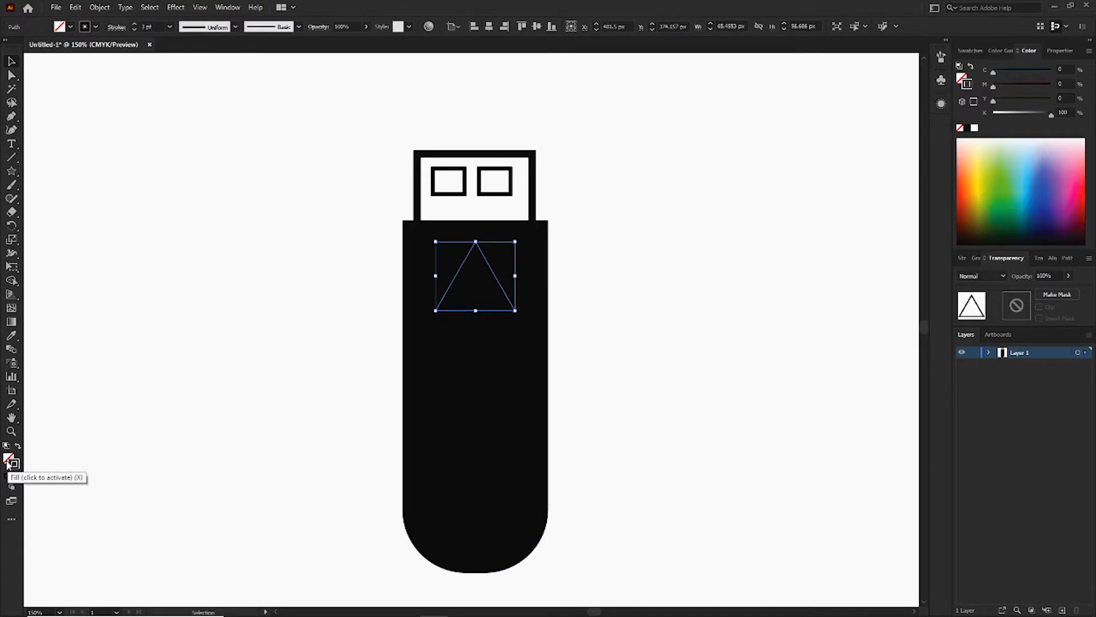
{"action": "left_click", "coordinate": [18, 476]}
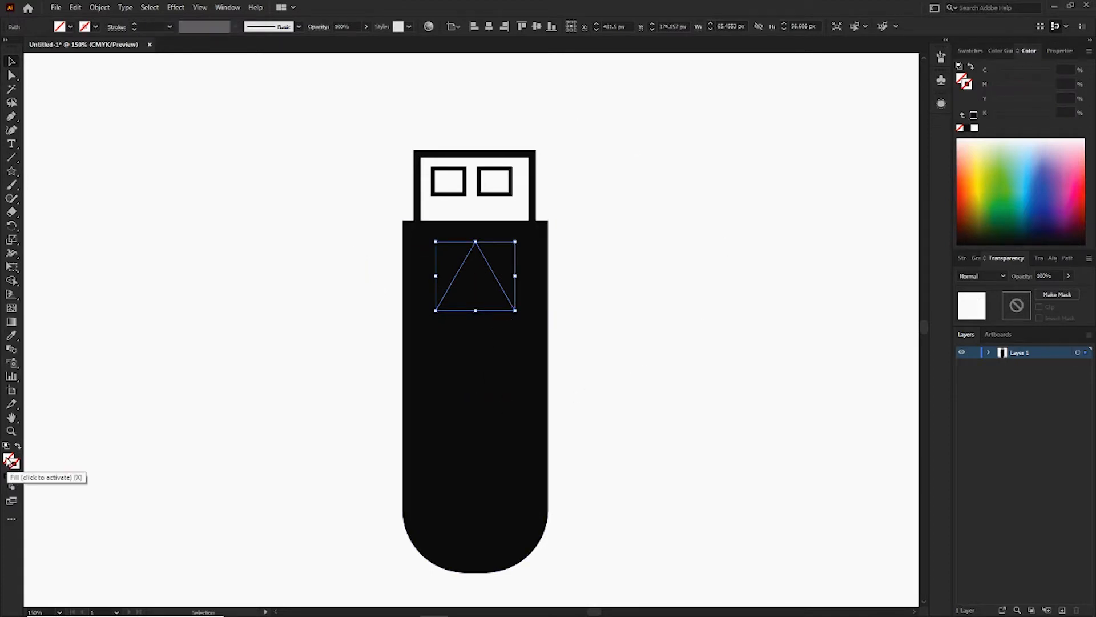
{"action": "left_click", "coordinate": [970, 50]}
{"action": "left_click", "coordinate": [975, 87]}
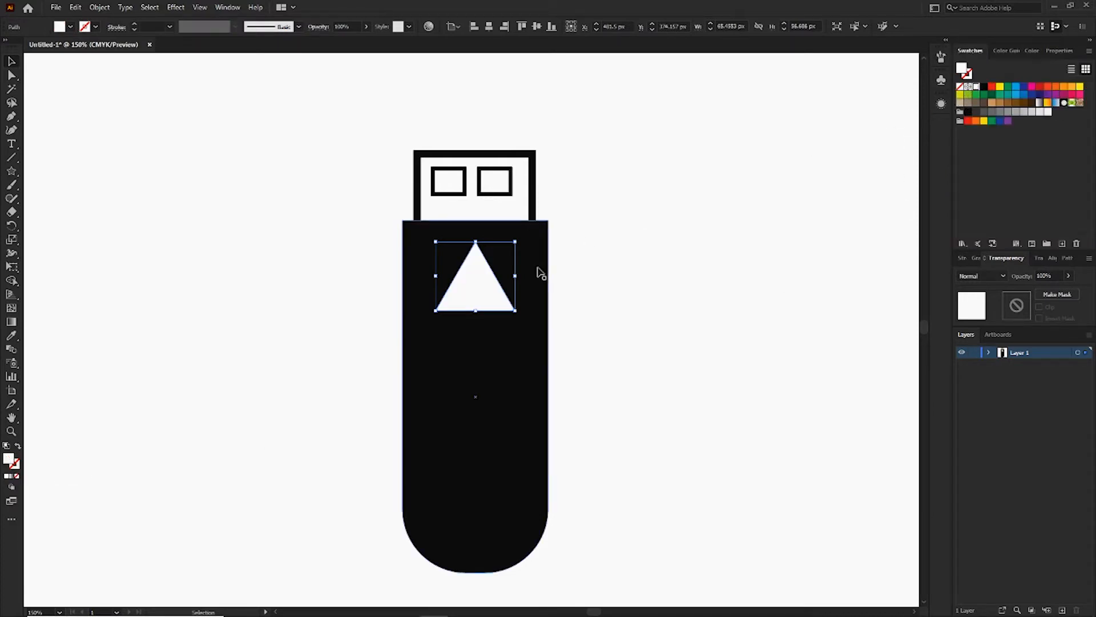
{"action": "left_click", "coordinate": [599, 260]}
Shrink the white triangle about its center to roughly half its size.
{"action": "left_click", "coordinate": [489, 297]}
{"action": "left_click_drag", "start_coordinate": [517, 313], "coordinate": [489, 286]}
{"action": "left_click", "coordinate": [602, 276]}
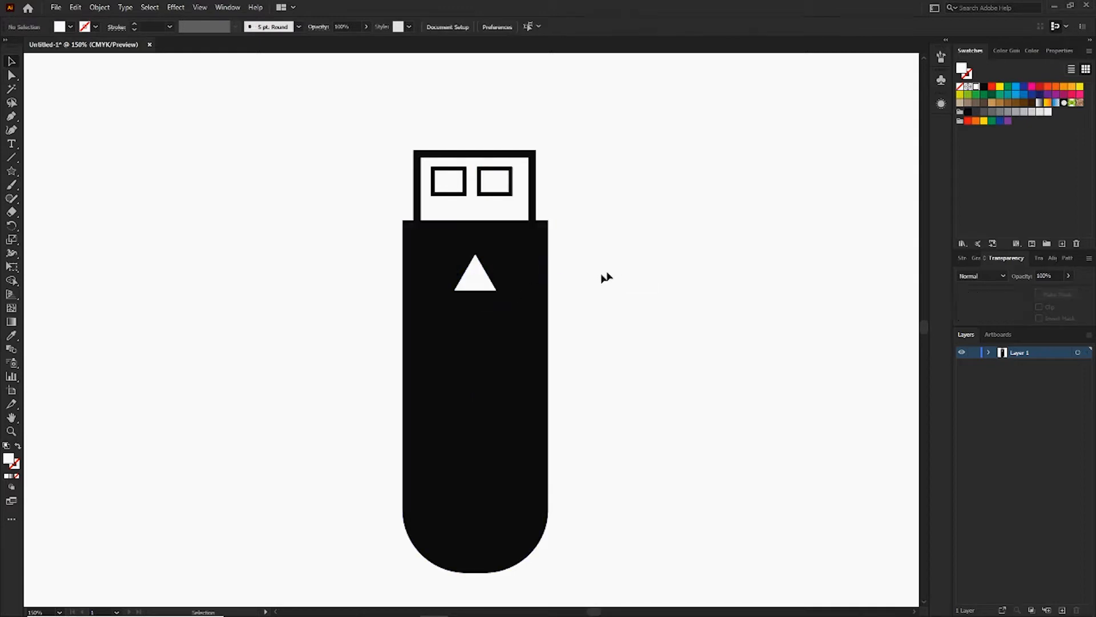
Draw a thin white vertical rectangle of about 5 × 157 px down from the middle of the triangle's base.
{"action": "right_click", "coordinate": [13, 170]}
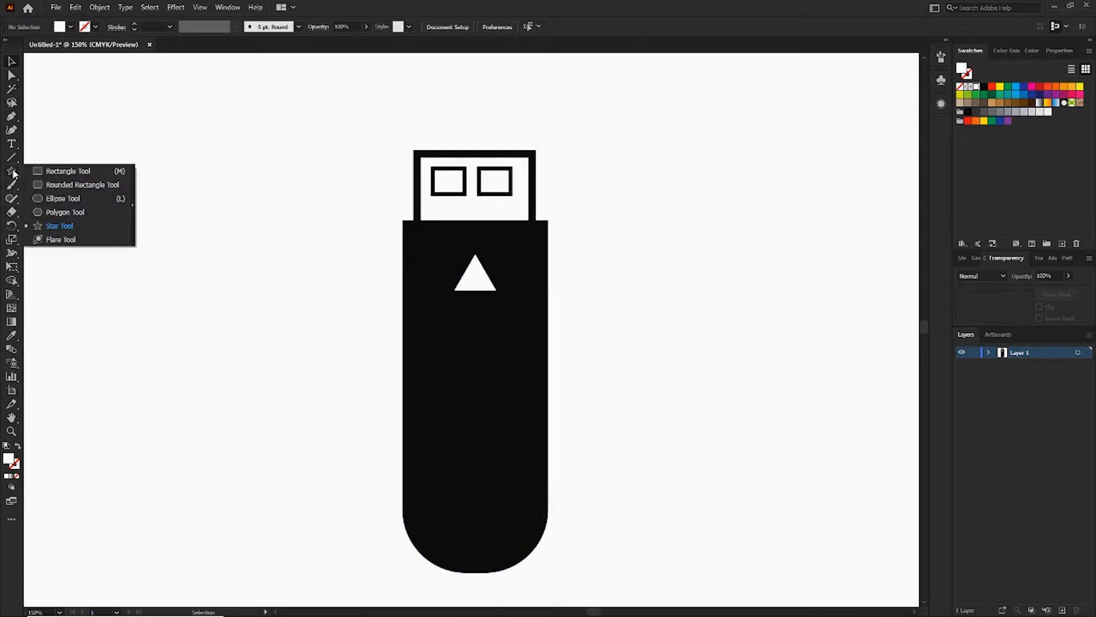
{"action": "left_click", "coordinate": [57, 172]}
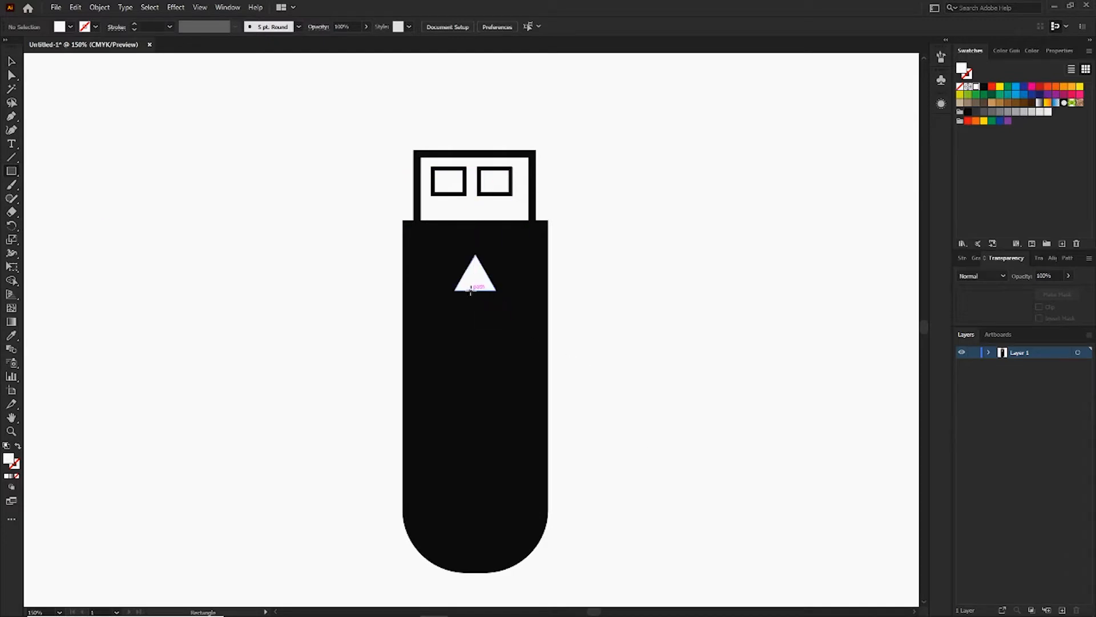
{"action": "left_click_drag", "start_coordinate": [473, 291], "coordinate": [478, 480]}
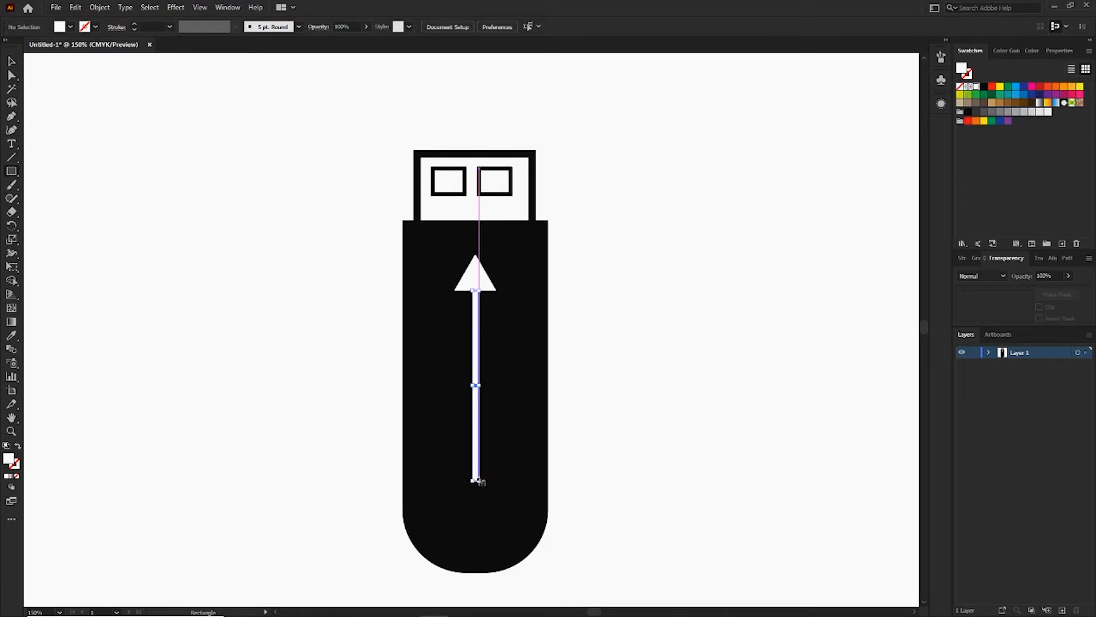
{"action": "key", "text": "v"}
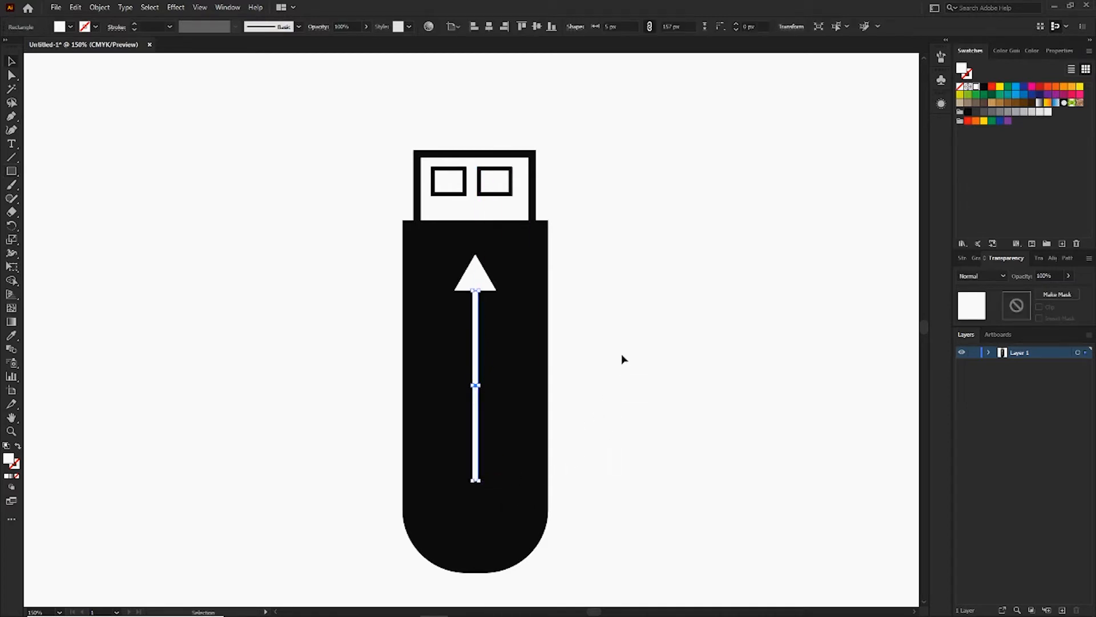
{"action": "left_click", "coordinate": [622, 354]}
{"action": "left_click", "coordinate": [478, 310]}
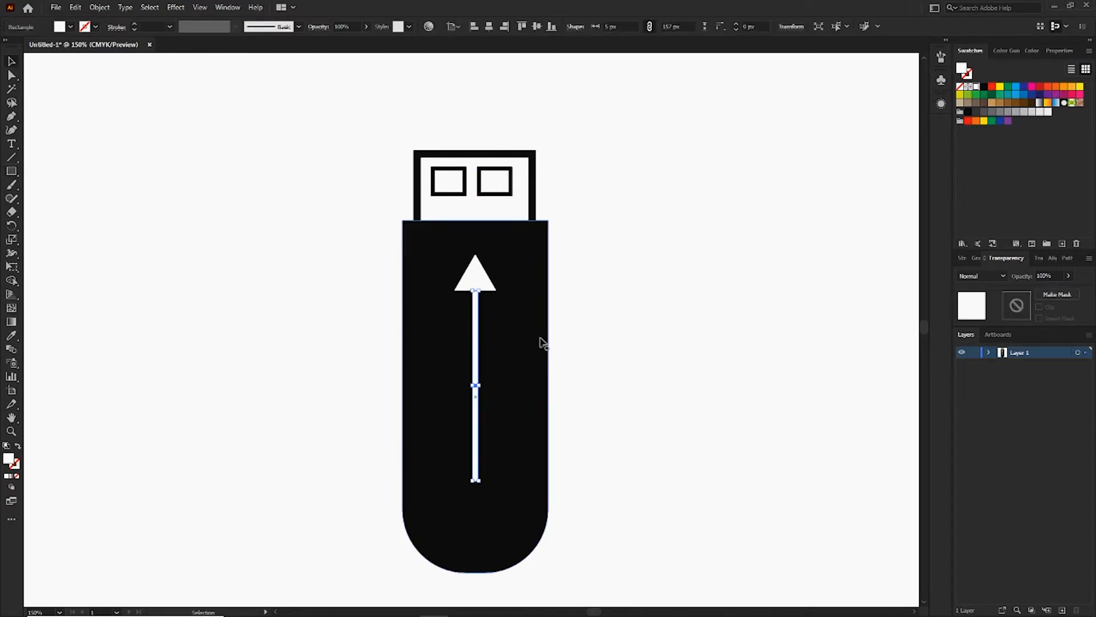
Shift the white stem slightly left and scale the triangle down to about 28 px wide, keeping it centered on the stem.
{"action": "left_click_drag", "start_coordinate": [477, 326], "coordinate": [476, 325]}
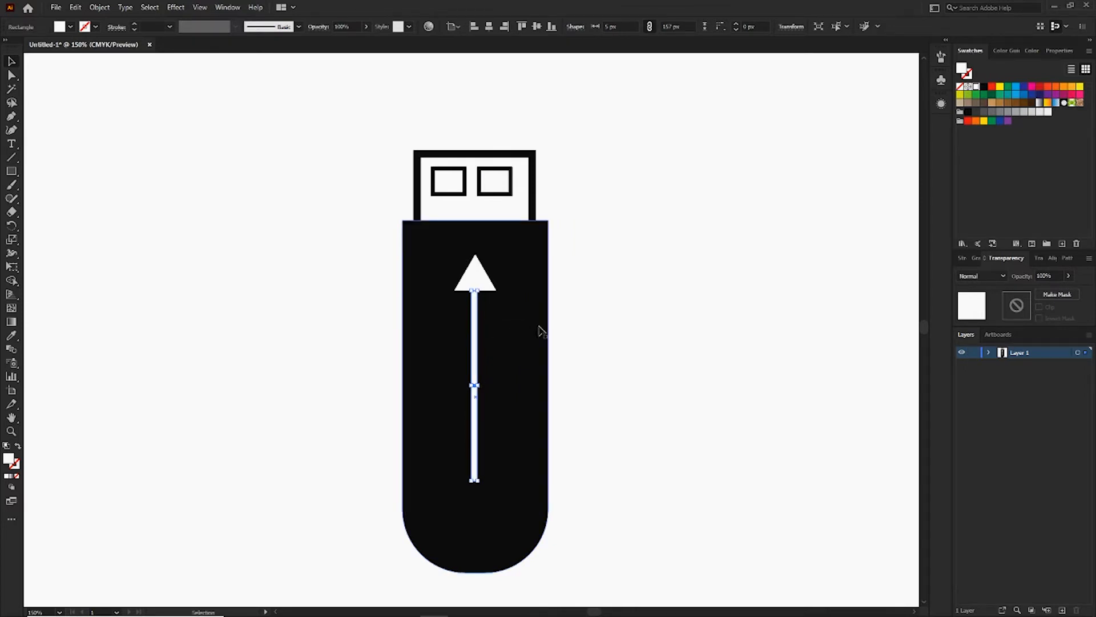
{"action": "left_click", "coordinate": [631, 309]}
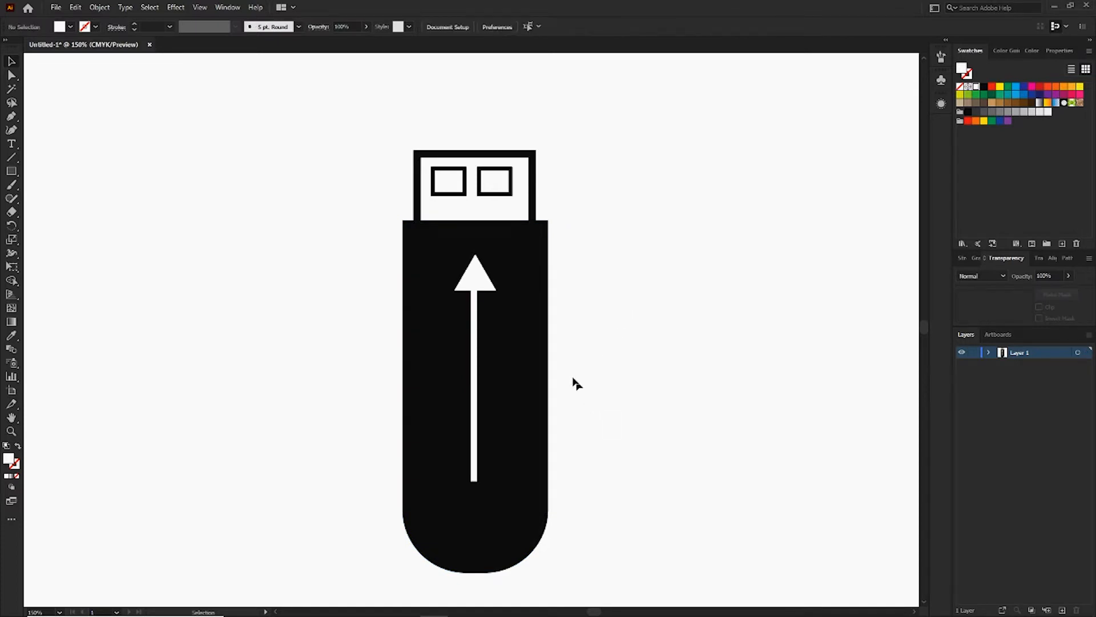
{"action": "left_click", "coordinate": [490, 280]}
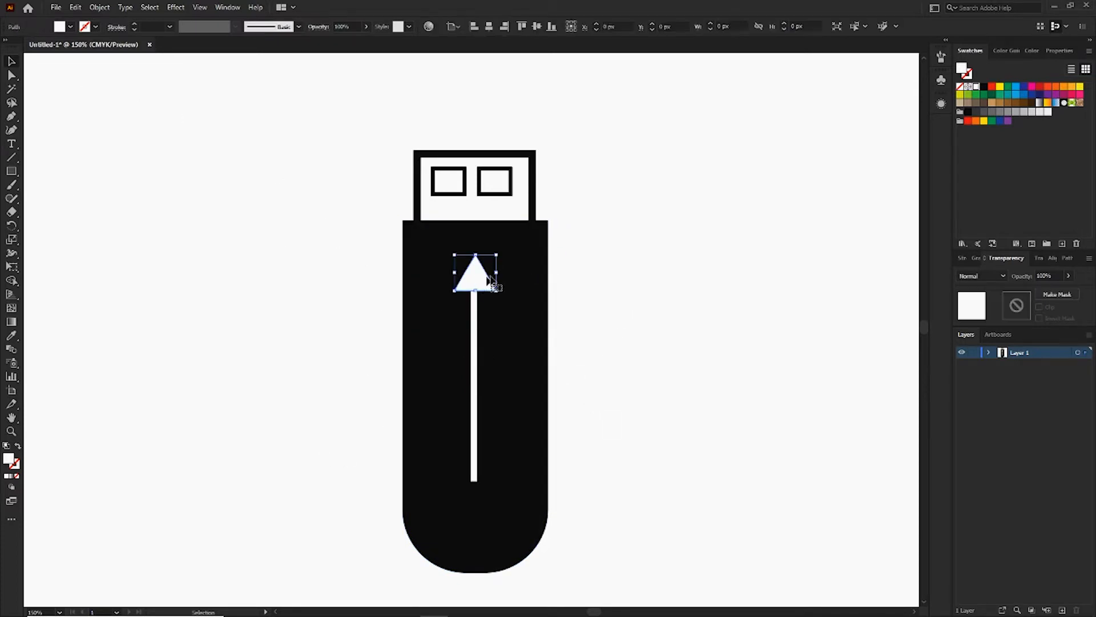
{"action": "left_click_drag", "start_coordinate": [496, 257], "coordinate": [486, 281]}
{"action": "left_click", "coordinate": [590, 319]}
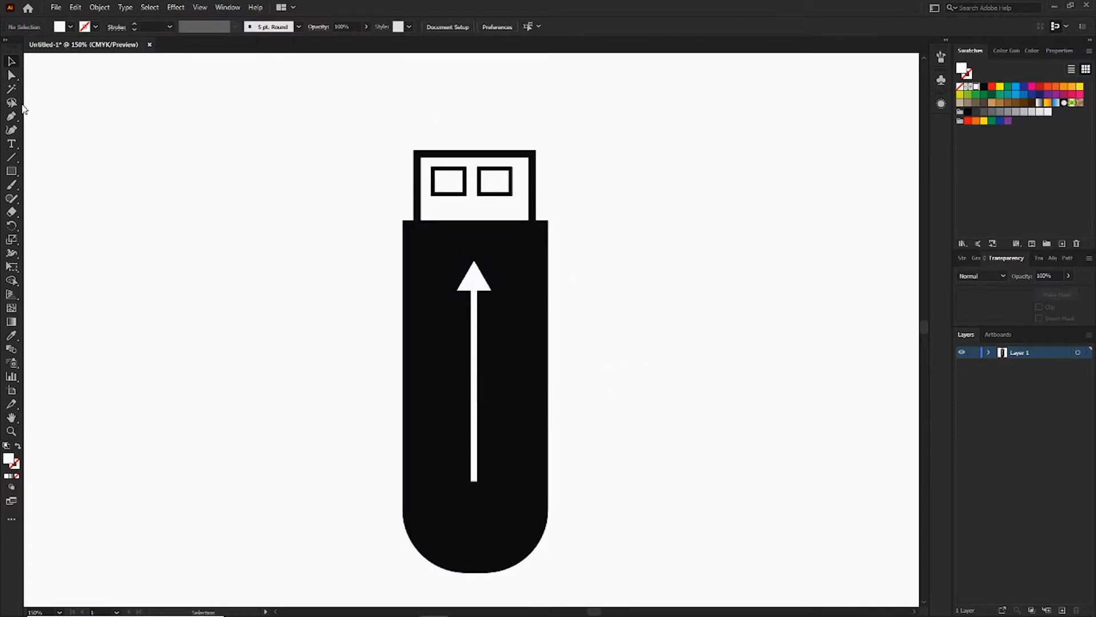
Draw a white circle of about 16 px on the stem's lower end and nudge it slightly to line up with the stem.
{"action": "right_click", "coordinate": [13, 172]}
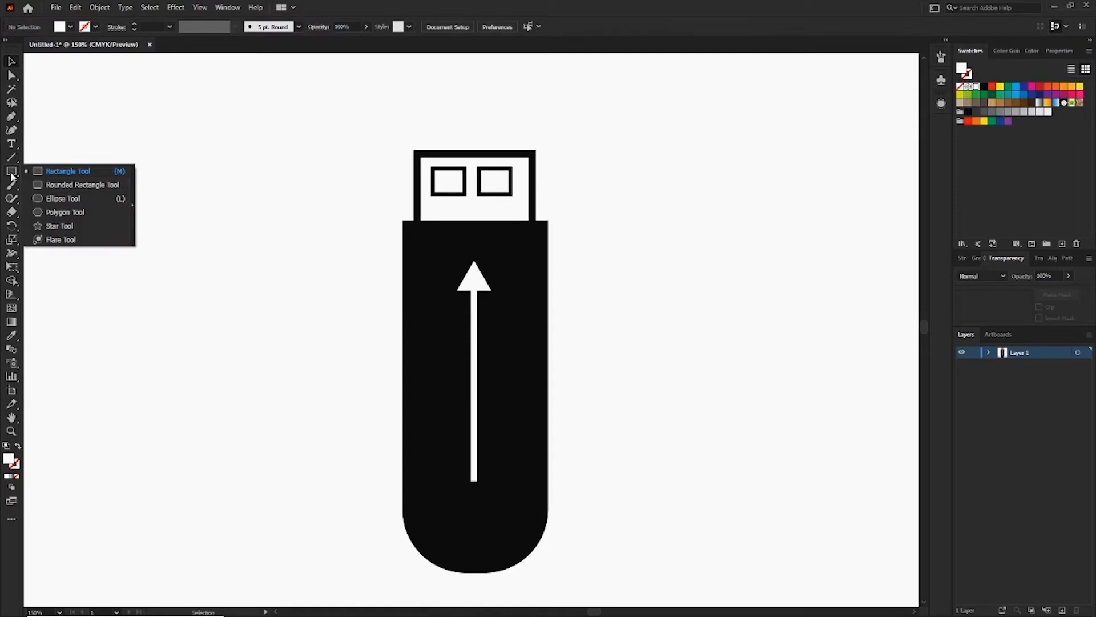
{"action": "left_click", "coordinate": [79, 200]}
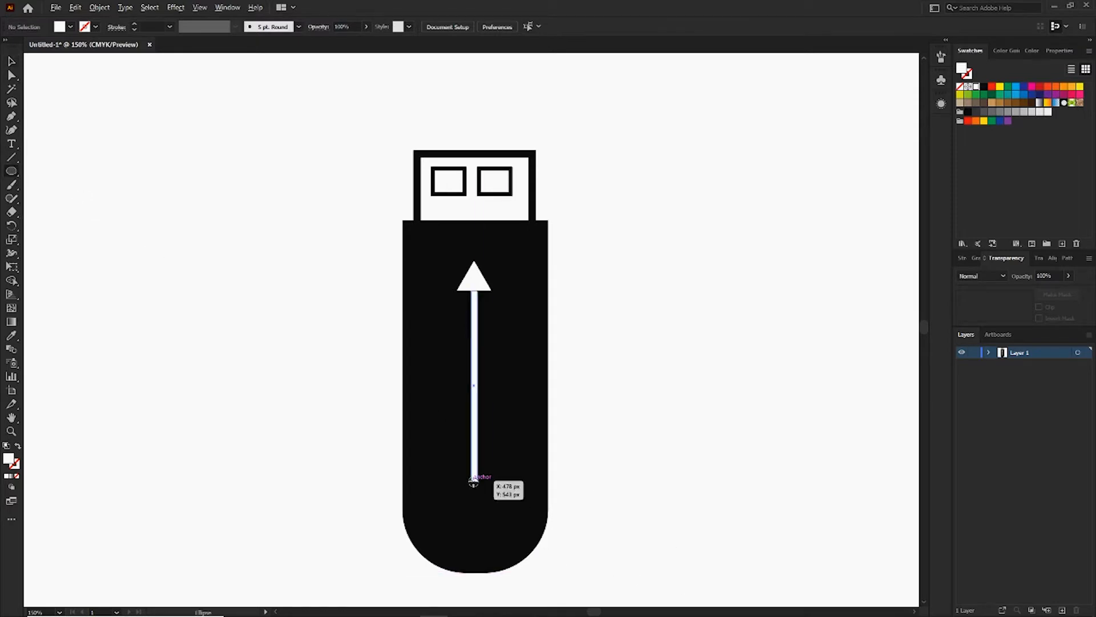
{"action": "left_click_drag", "start_coordinate": [474, 481], "coordinate": [477, 486]}
{"action": "key", "text": "v"}
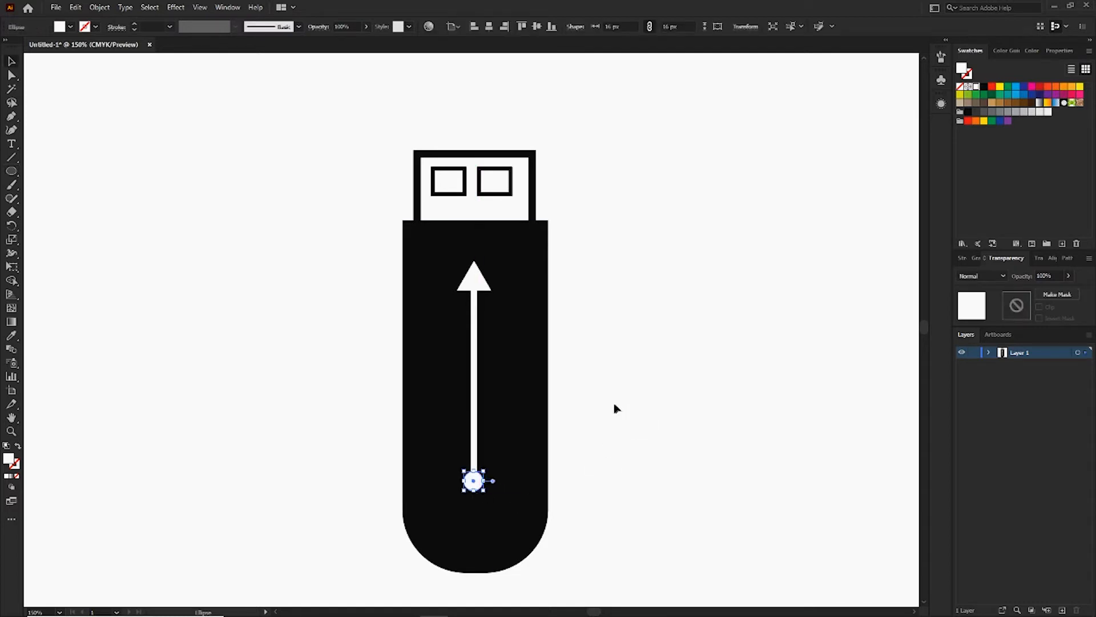
{"action": "left_click", "coordinate": [656, 372]}
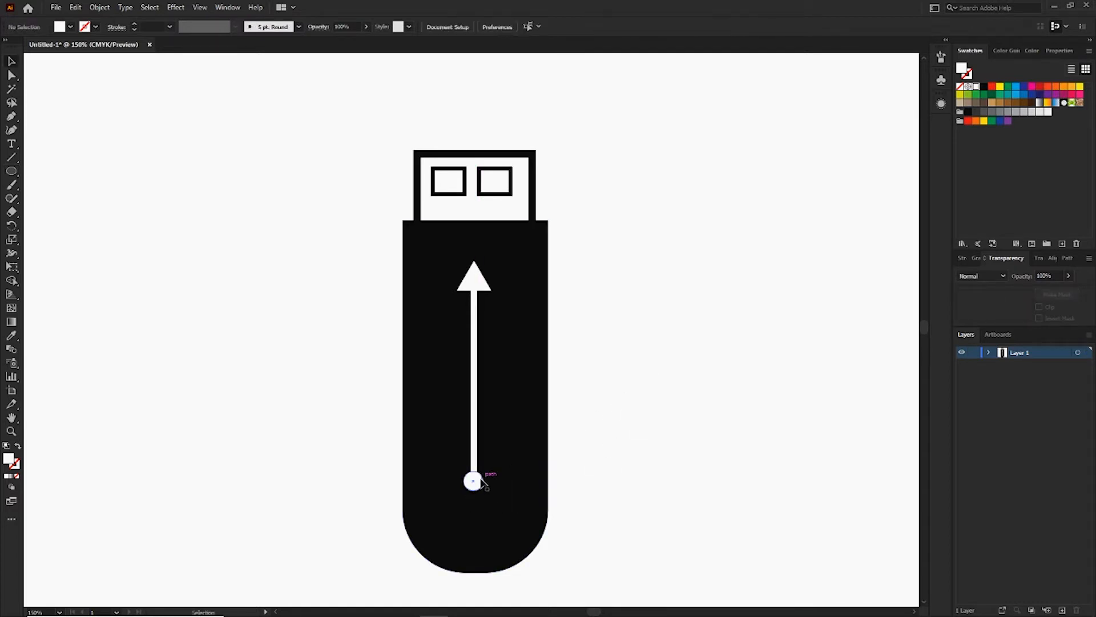
{"action": "left_click", "coordinate": [480, 480]}
{"action": "key", "text": "Up"}
{"action": "key", "text": "Right"}
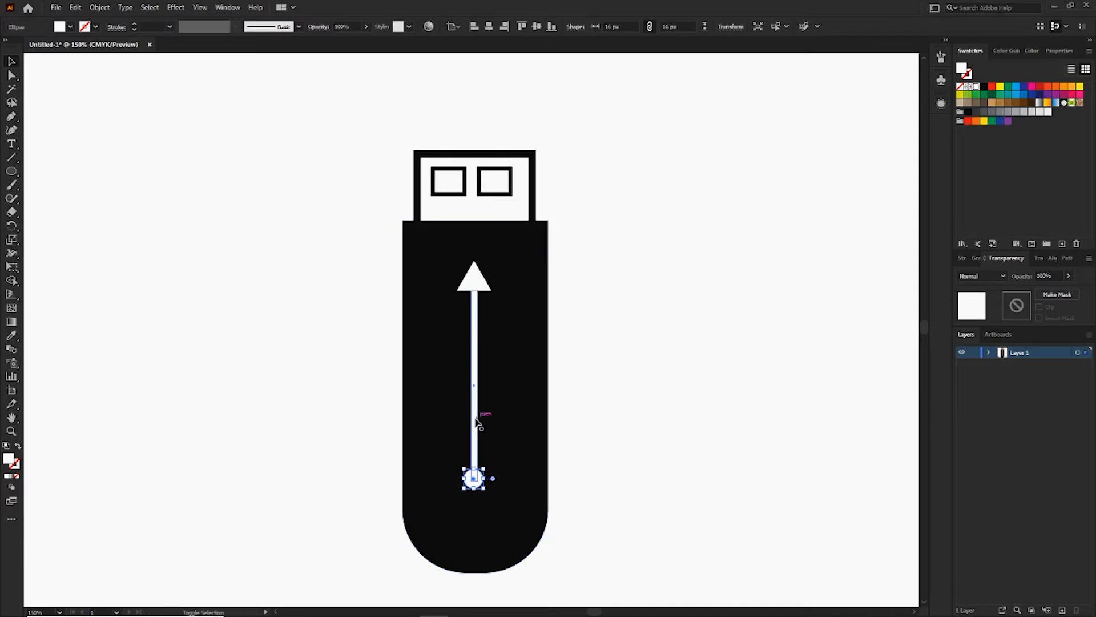
Move the circle, stem and triangle together slightly down and right toward the center of the black body.
{"action": "left_click", "coordinate": [475, 421], "text": "shift"}
{"action": "left_click", "coordinate": [472, 278], "text": "shift"}
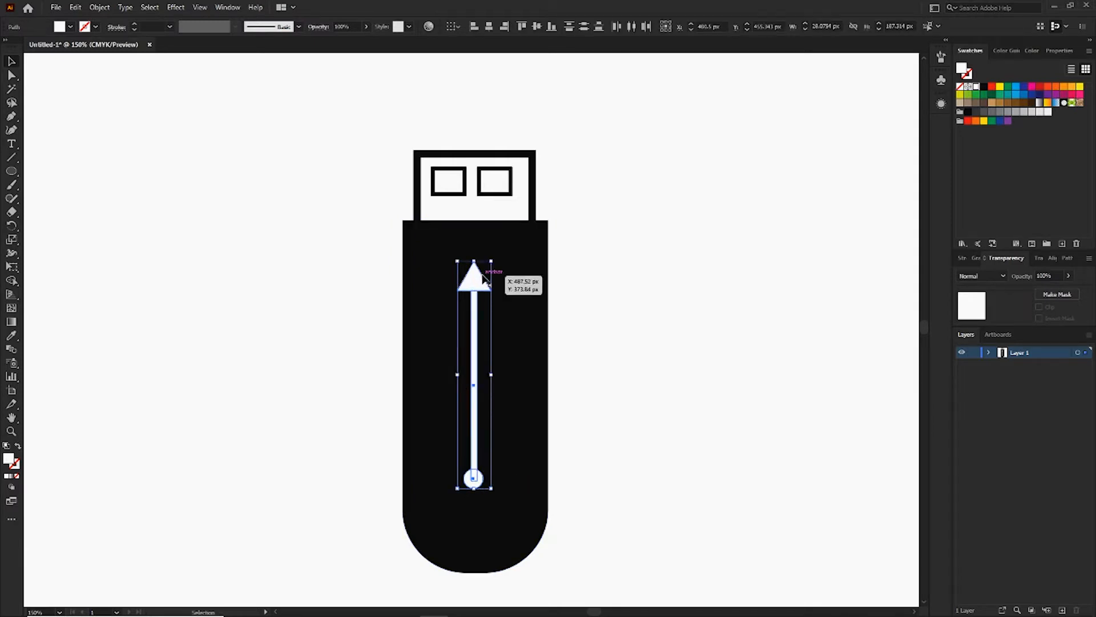
{"action": "left_click_drag", "start_coordinate": [492, 260], "coordinate": [478, 303]}
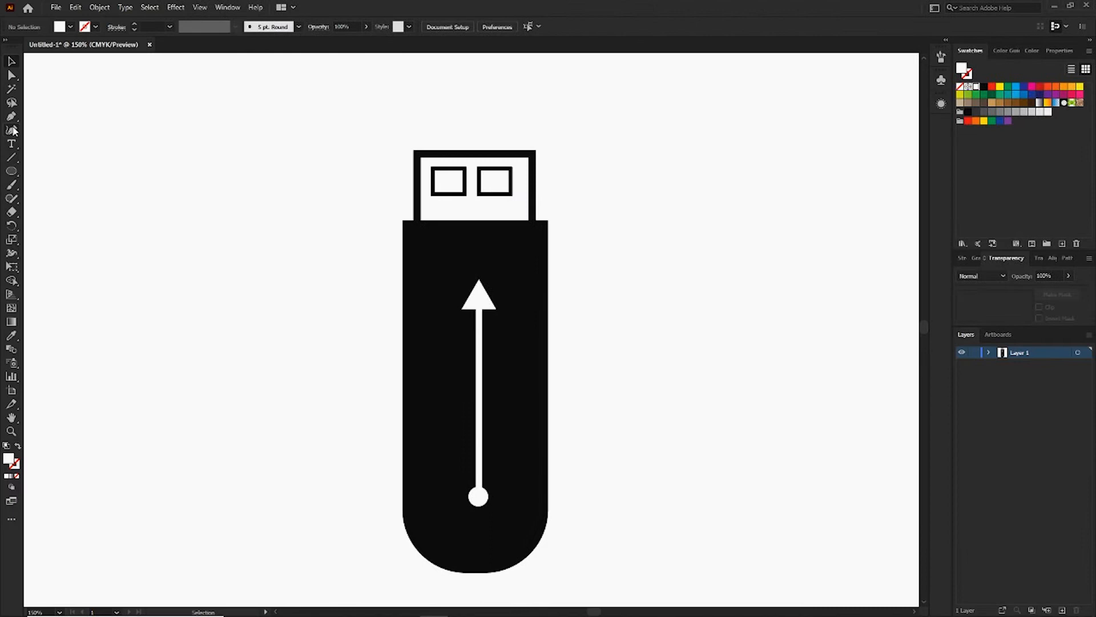
Draw a closed thin white branch of about 26 × 71 px with the Pen tool, slanting up-left from the lower stem and ending vertically.
{"action": "left_click_drag", "start_coordinate": [11, 115], "coordinate": [59, 115]}
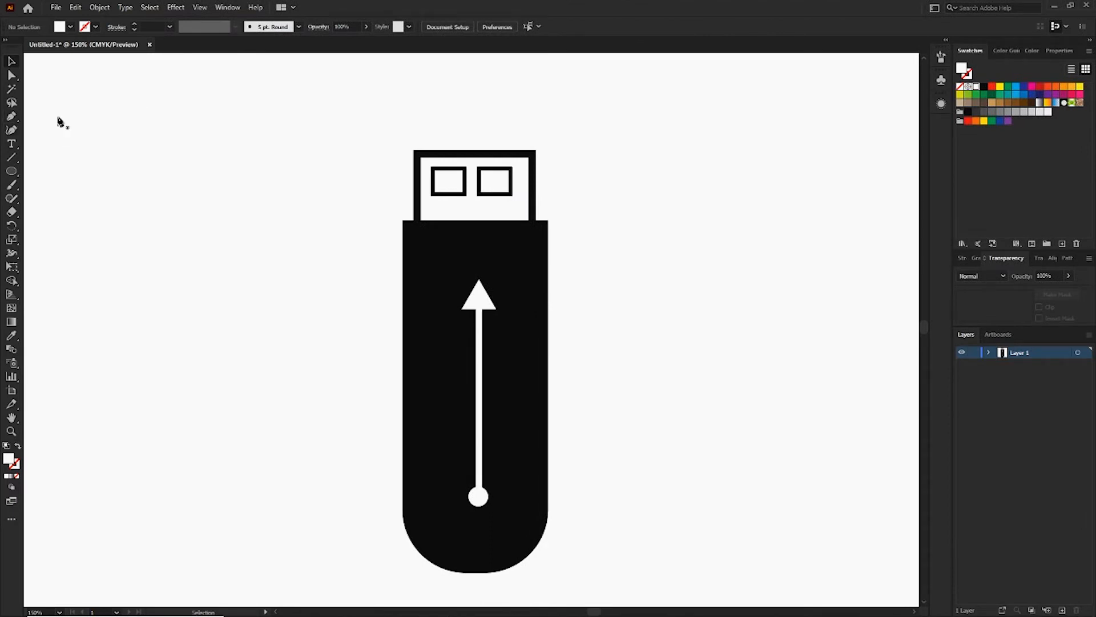
{"action": "left_click", "coordinate": [476, 456]}
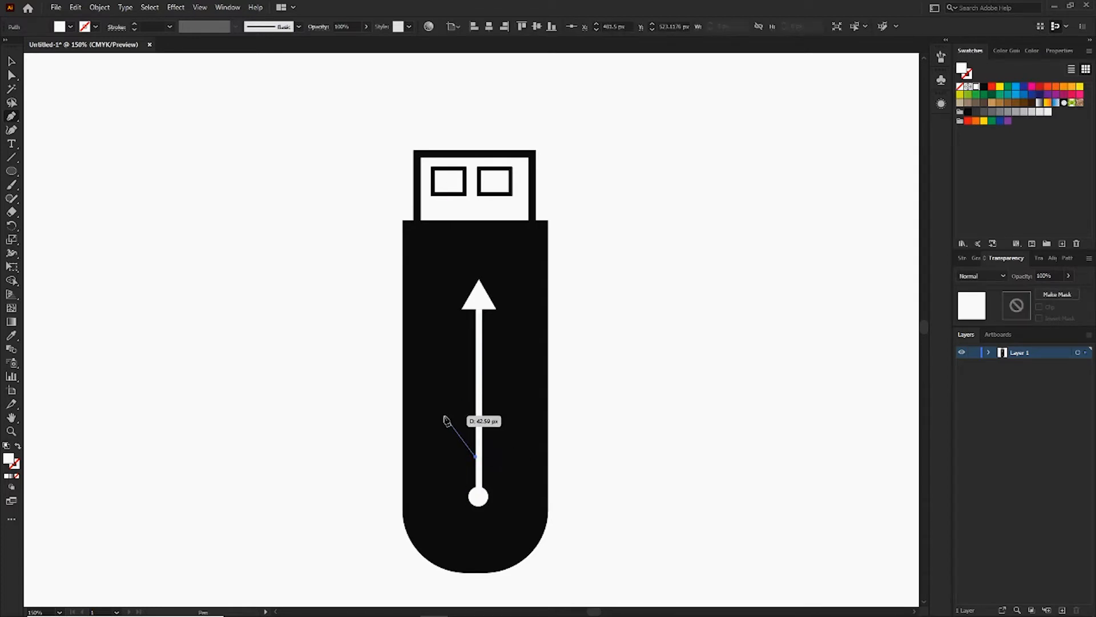
{"action": "left_click", "coordinate": [444, 416]}
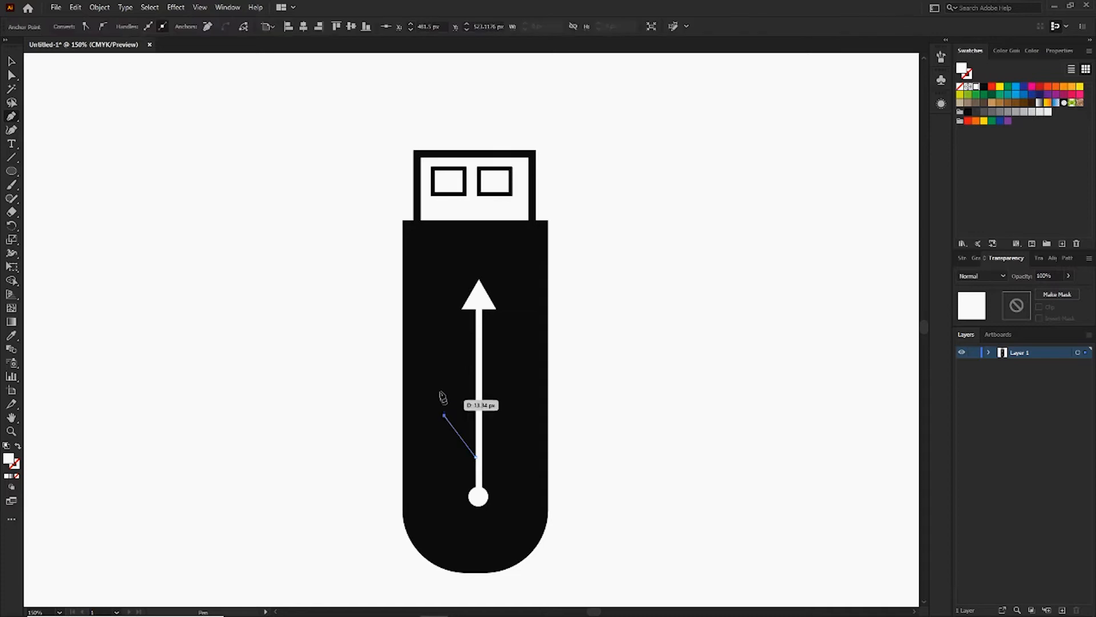
{"action": "left_click", "coordinate": [444, 372]}
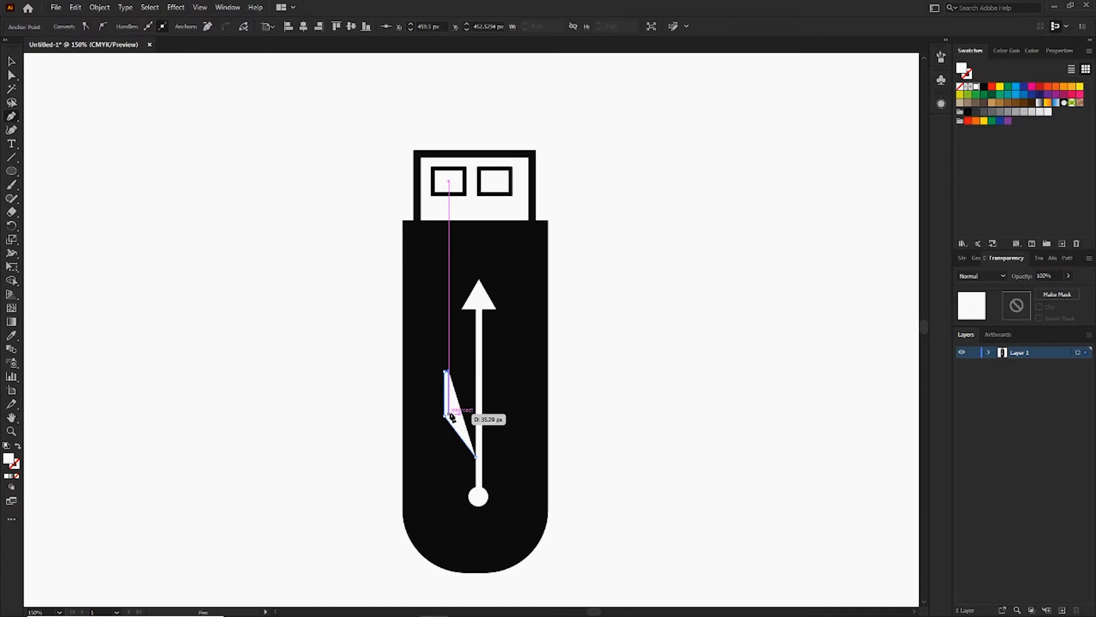
{"action": "left_click", "coordinate": [447, 415]}
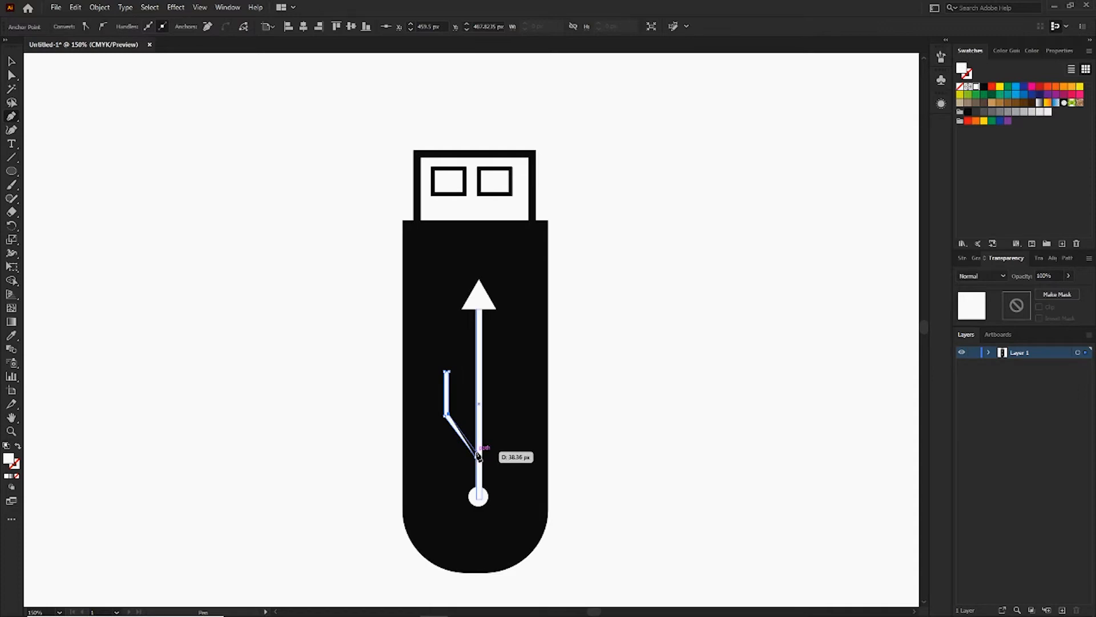
{"action": "left_click", "coordinate": [478, 455]}
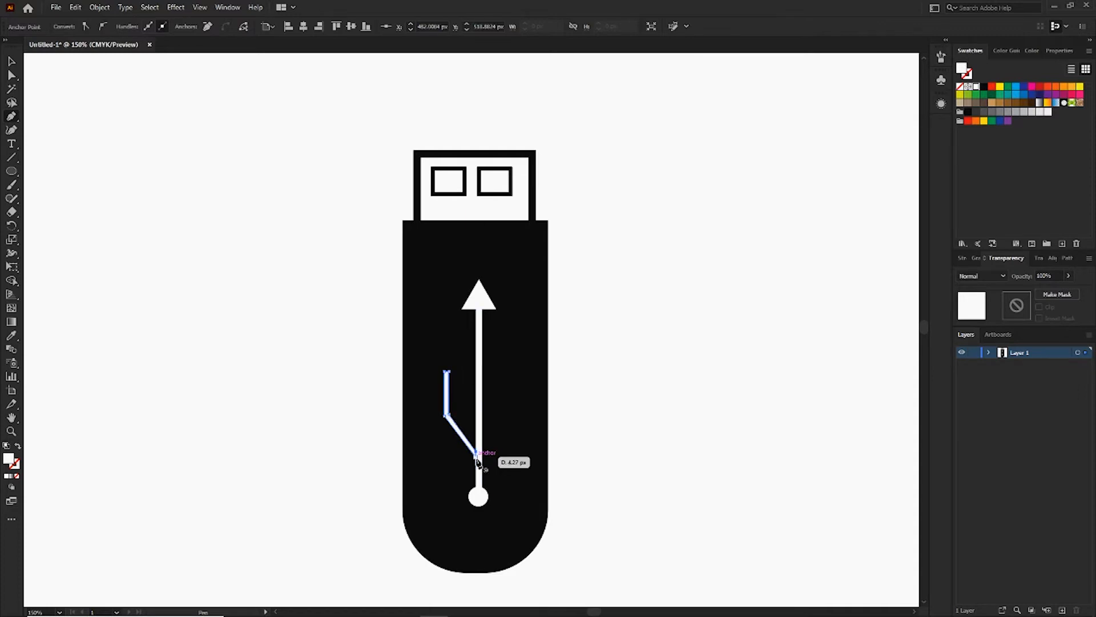
{"action": "key", "text": "v"}
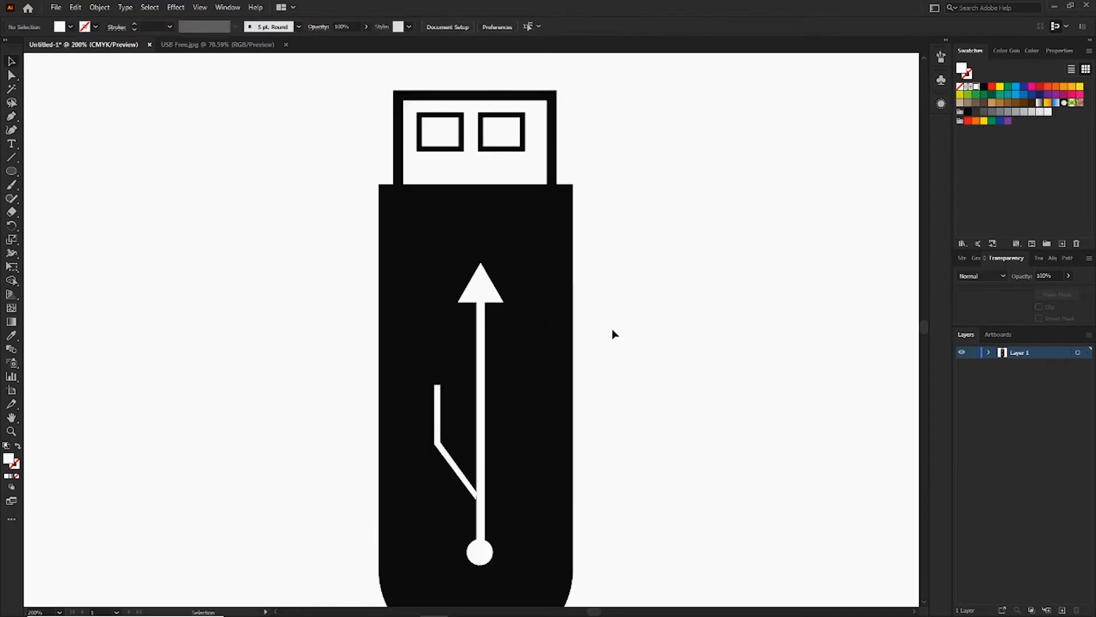
Draw a white circle of about 10 px centered on the upper end of the left branch.
{"action": "key", "text": "l"}
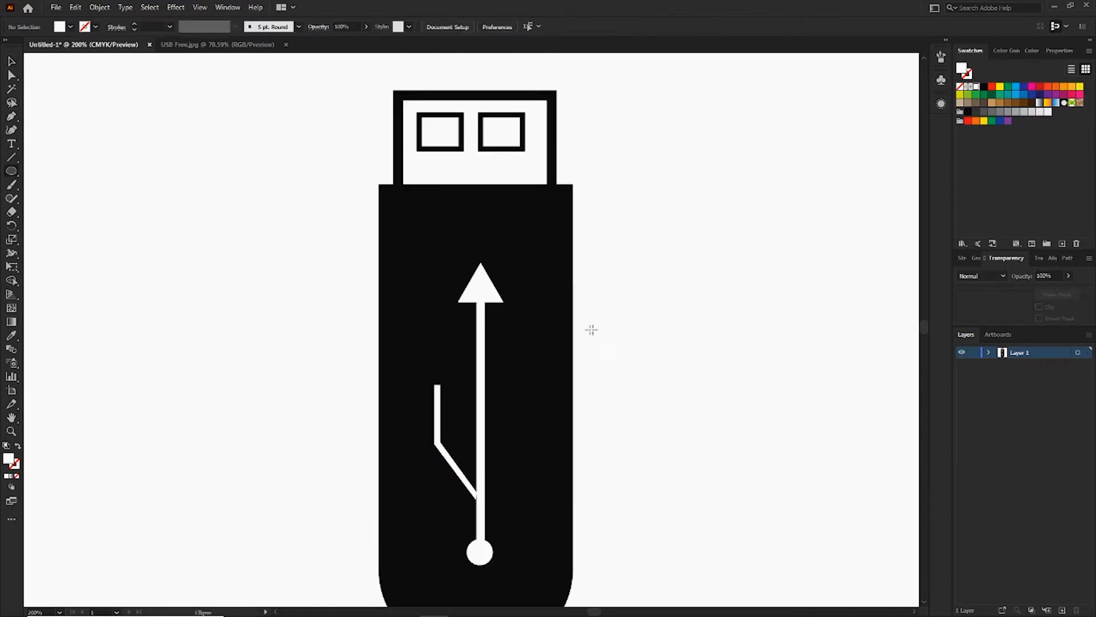
{"action": "left_click_drag", "start_coordinate": [437, 384], "coordinate": [449, 389]}
{"action": "key", "text": "v"}
{"action": "left_click", "coordinate": [447, 384]}
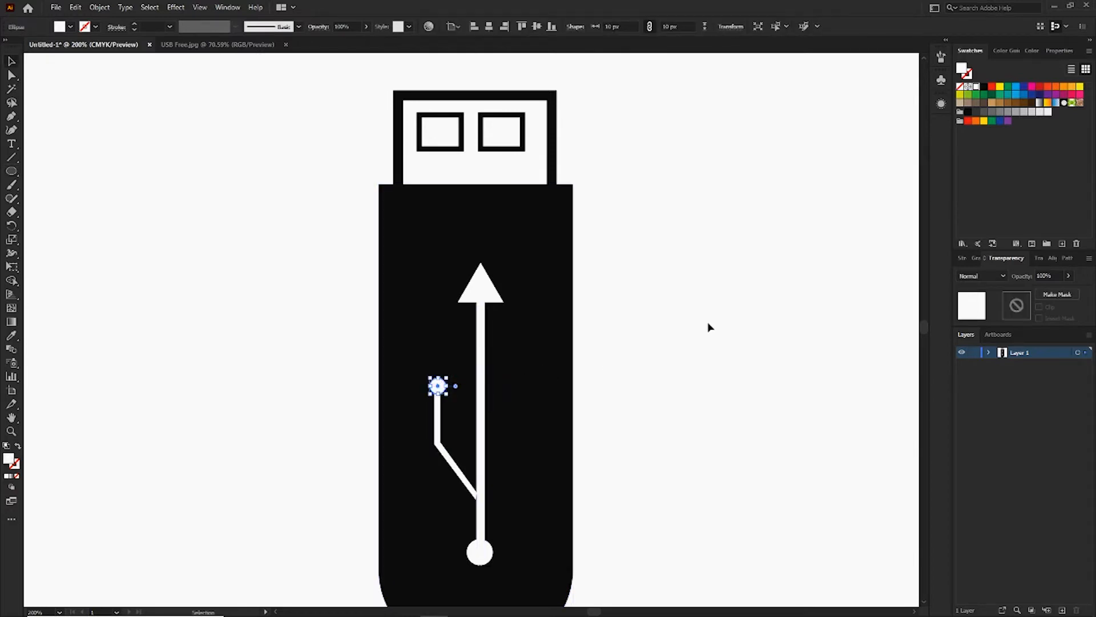
{"action": "left_click", "coordinate": [710, 325]}
Reflect a copy of the left branch across the vertical axis and place it on the stem's right side, higher than the original.
{"action": "left_click", "coordinate": [439, 434]}
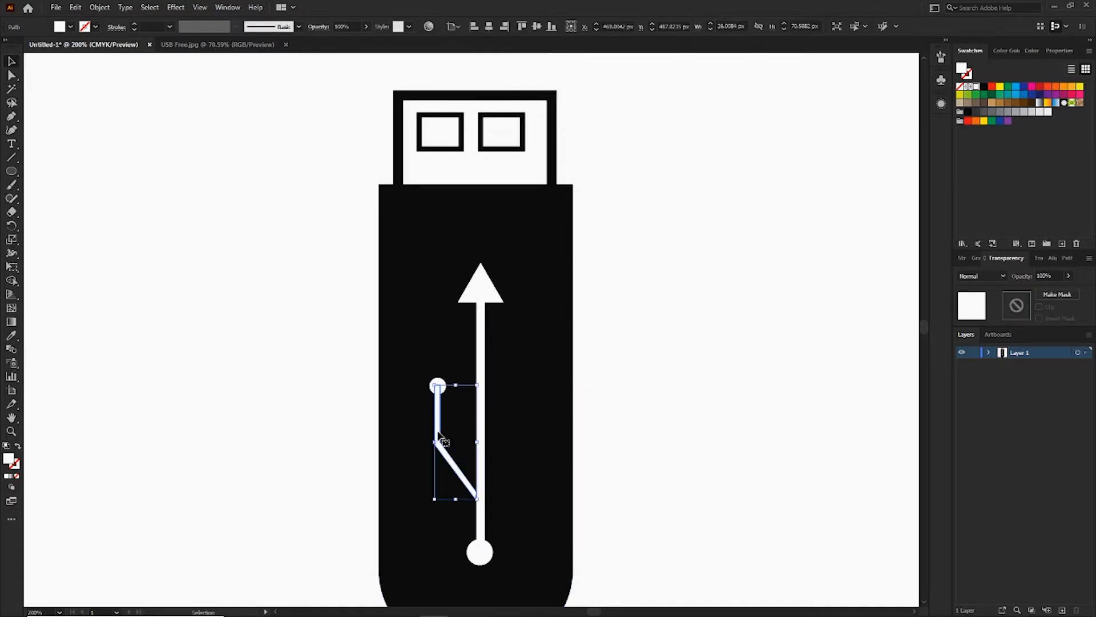
{"action": "right_click", "coordinate": [438, 433]}
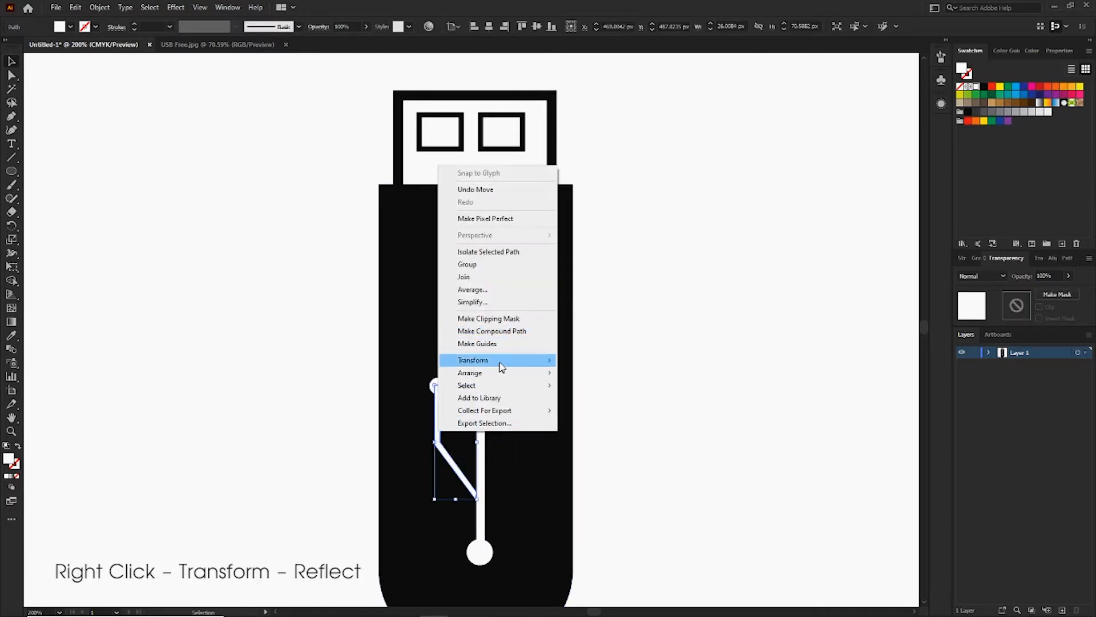
{"action": "mouse_move", "coordinate": [500, 362]}
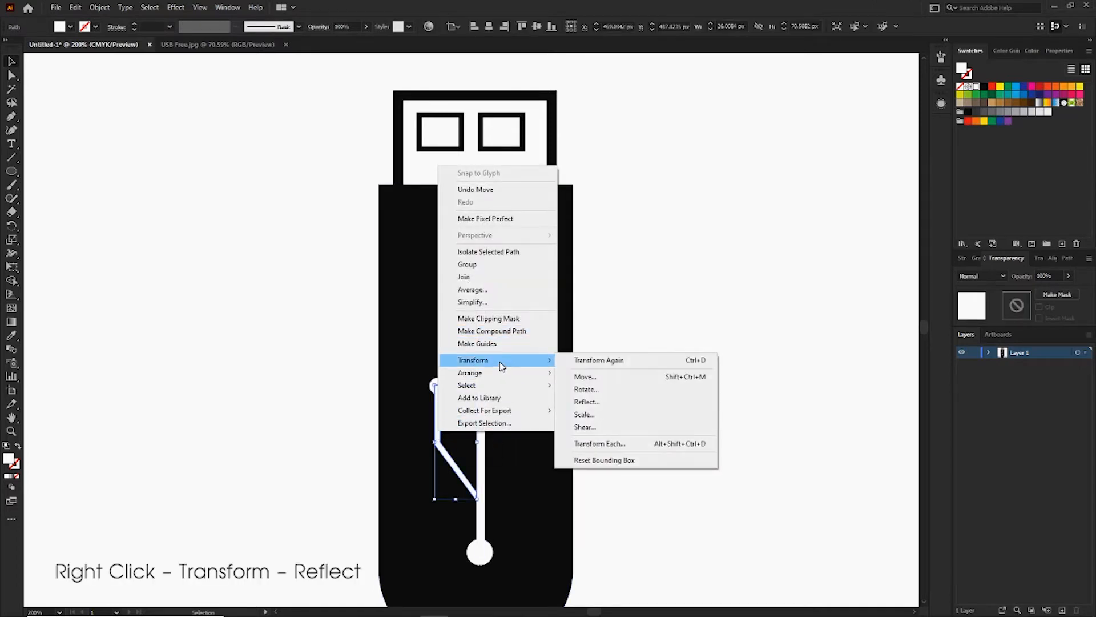
{"action": "left_click", "coordinate": [611, 406]}
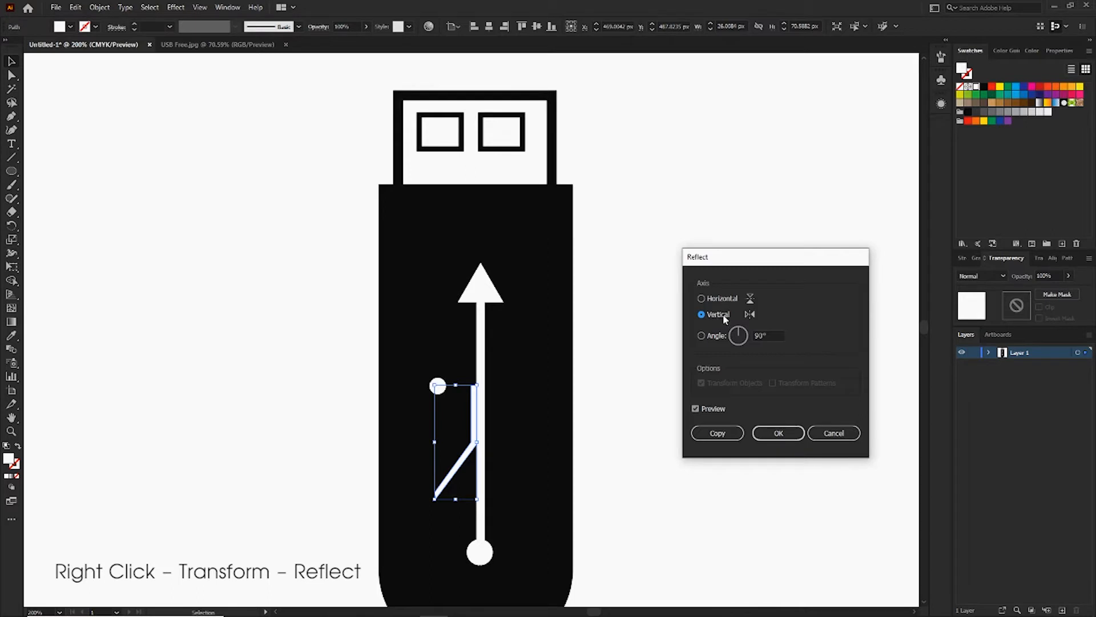
{"action": "left_click", "coordinate": [712, 437]}
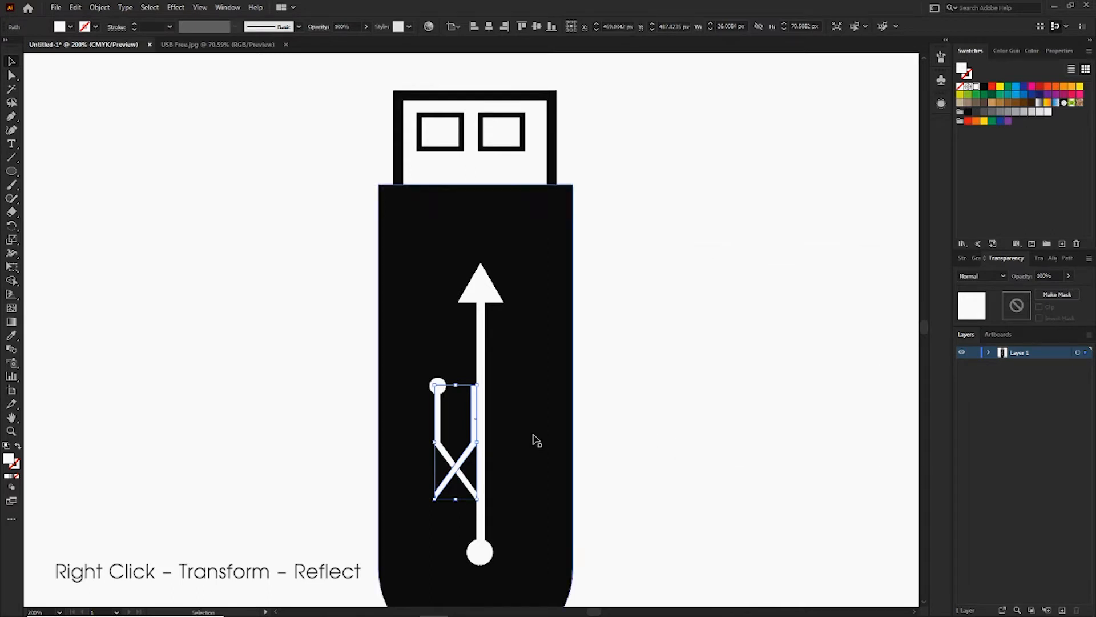
{"action": "left_click_drag", "start_coordinate": [469, 457], "coordinate": [521, 400]}
{"action": "left_click", "coordinate": [664, 377]}
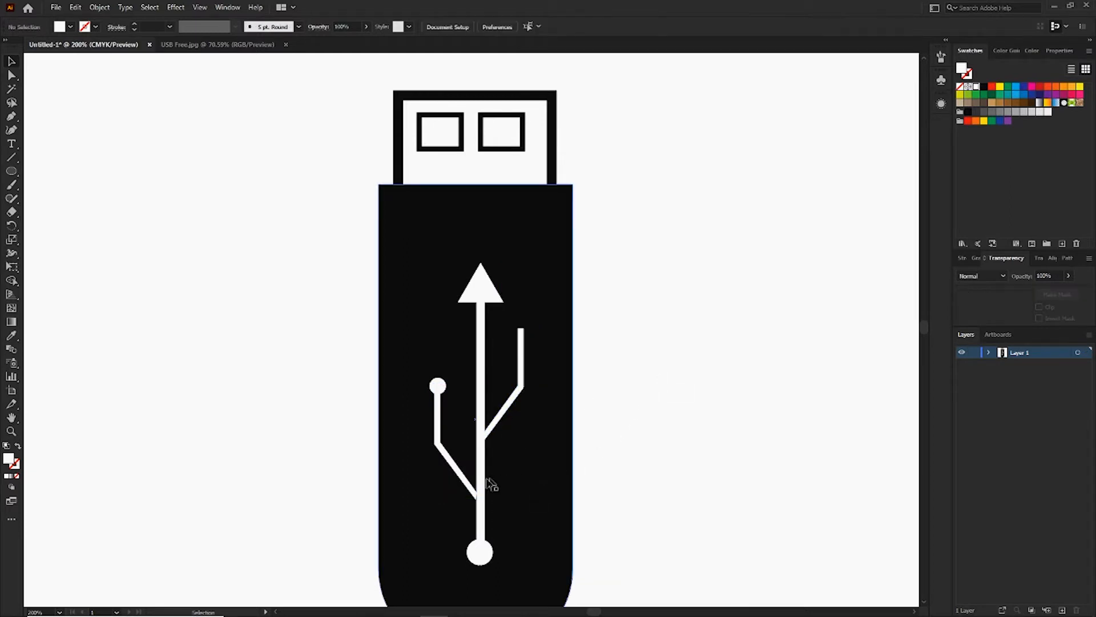
Nudge the left branch and its circle slightly right so that the branch joins the stem.
{"action": "left_click", "coordinate": [437, 386]}
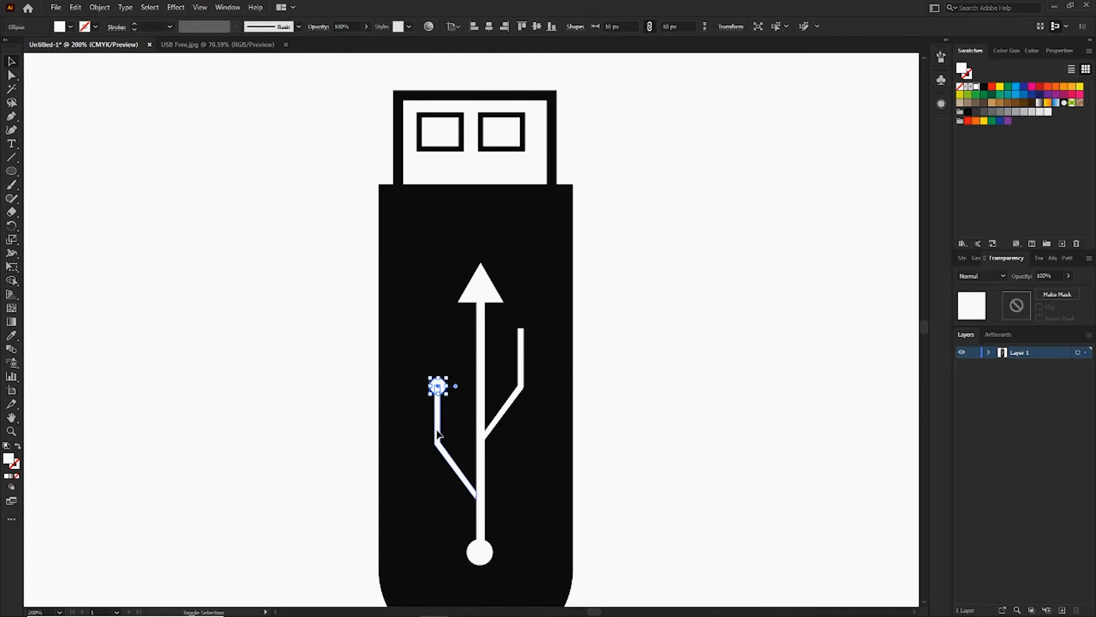
{"action": "left_click", "coordinate": [439, 434], "text": "shift"}
{"action": "key", "text": "Right"}
{"action": "key", "text": "Right"}
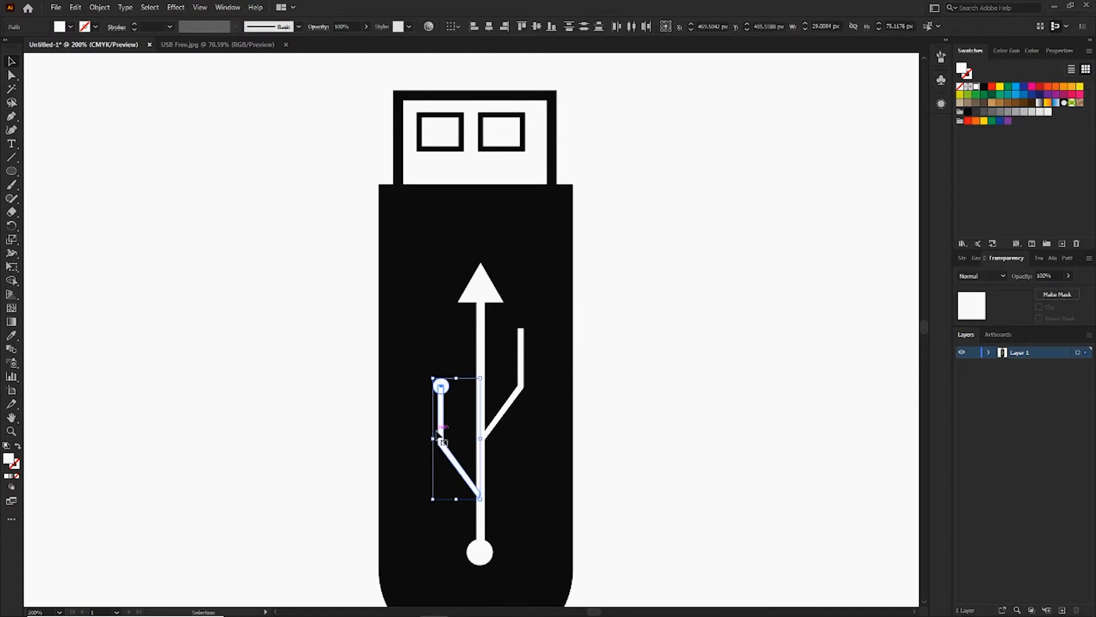
{"action": "left_click", "coordinate": [758, 367]}
Nudge the right branch down a little along the stem.
{"action": "left_click", "coordinate": [521, 369]}
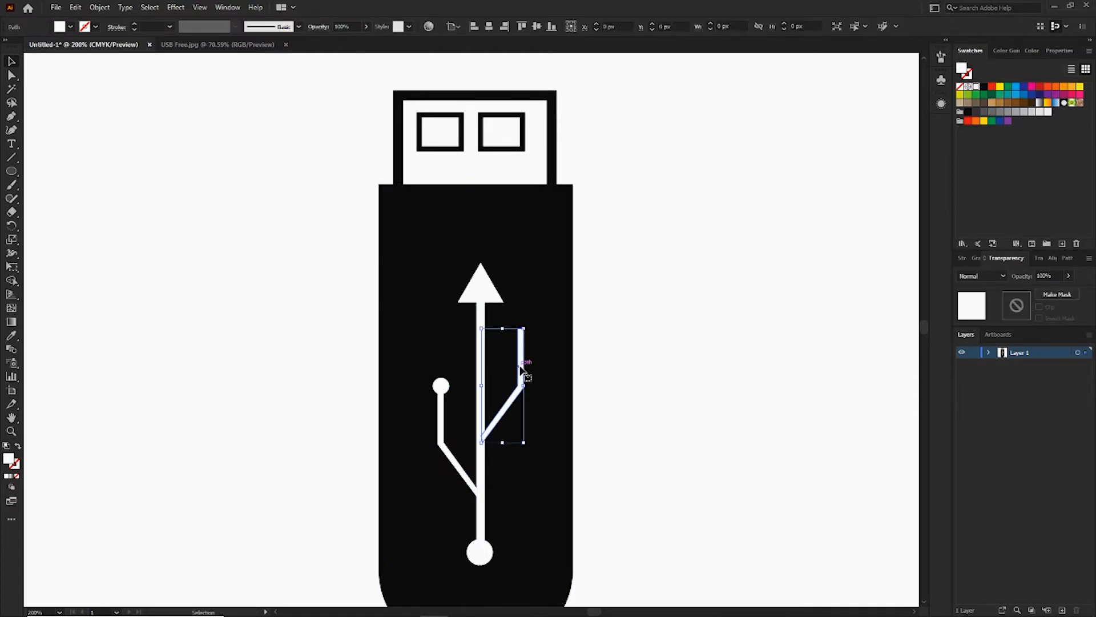
{"action": "key", "text": "m"}
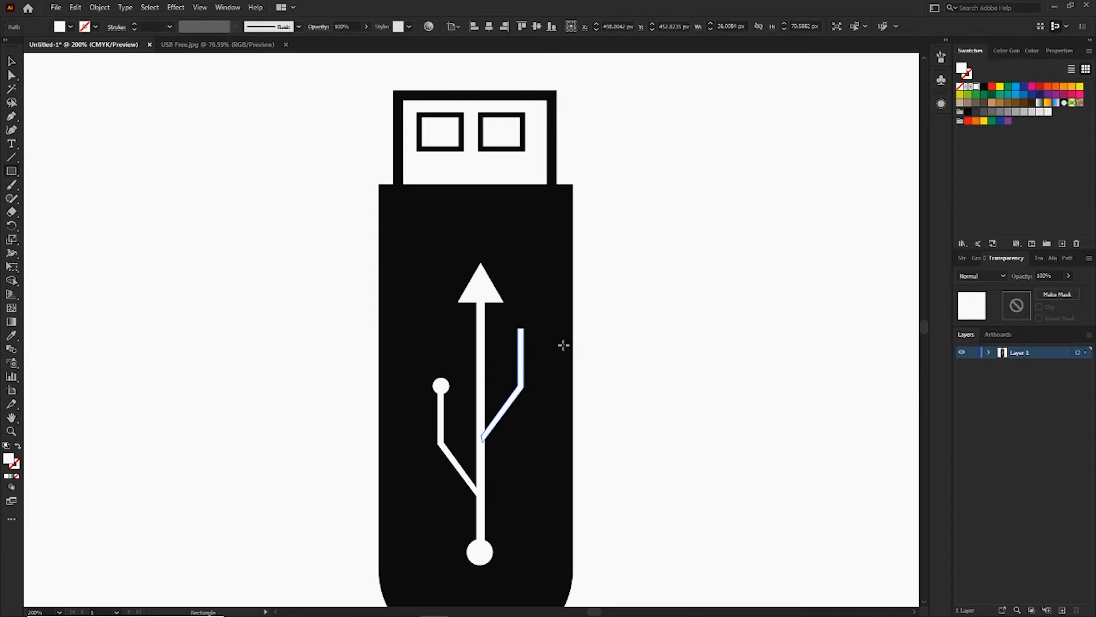
{"action": "key", "text": "v"}
{"action": "key", "text": "Down"}
{"action": "key", "text": "Down"}
{"action": "key", "text": "Down"}
{"action": "key", "text": "Down"}
{"action": "key", "text": "Down"}
{"action": "key", "text": "Down"}
{"action": "key", "text": "Down"}
{"action": "key", "text": "Down"}
{"action": "key", "text": "Down"}
{"action": "key", "text": "Down"}
{"action": "key", "text": "Down"}
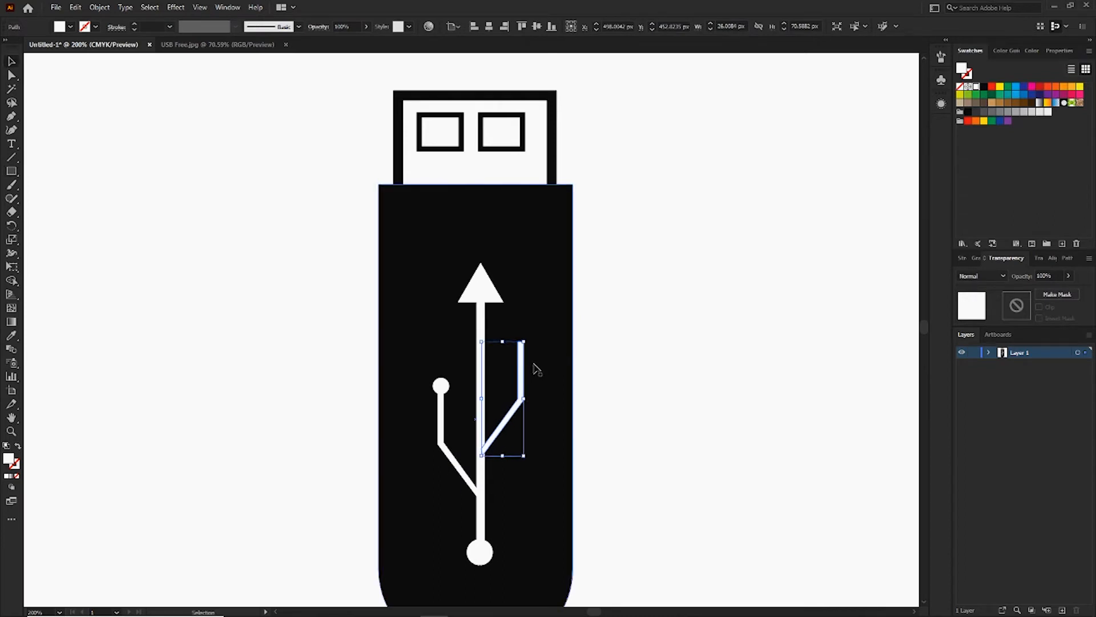
{"action": "left_click", "coordinate": [564, 362]}
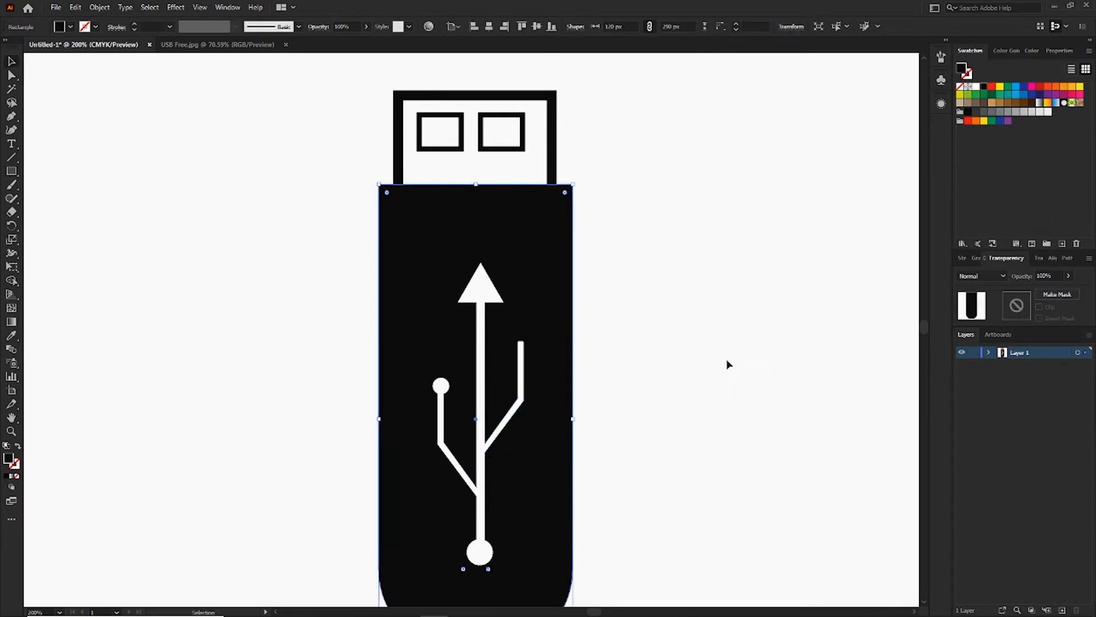
Draw a small square of about 6 × 6 px at the upper end of the right branch.
{"action": "key", "text": "ctrl+="}
{"action": "left_click_drag", "start_coordinate": [519, 311], "coordinate": [514, 447]}
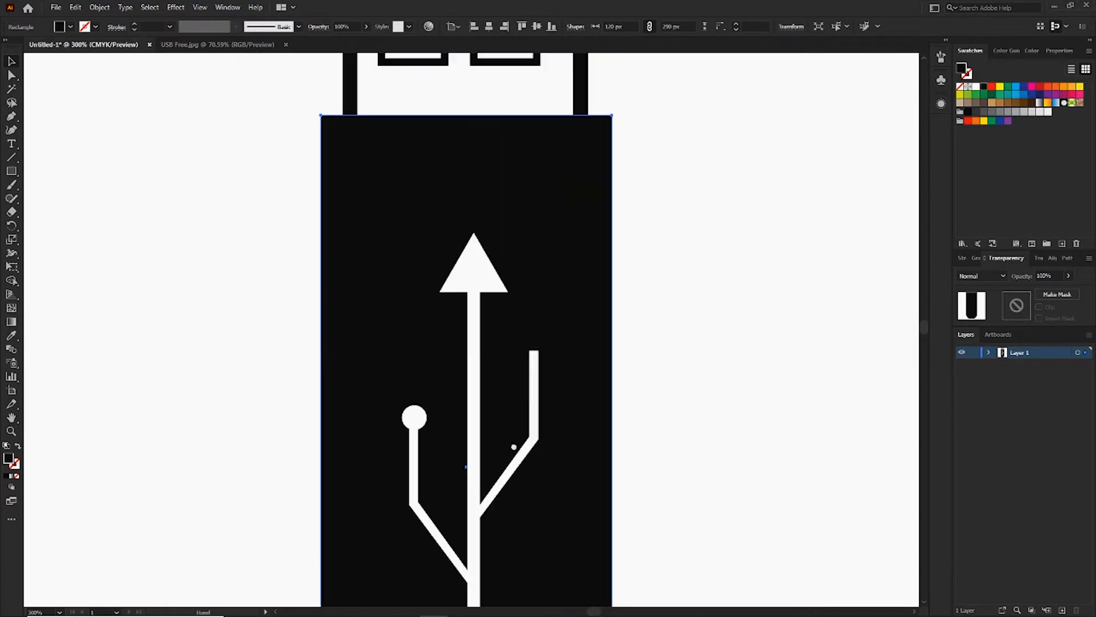
{"action": "key", "text": "m"}
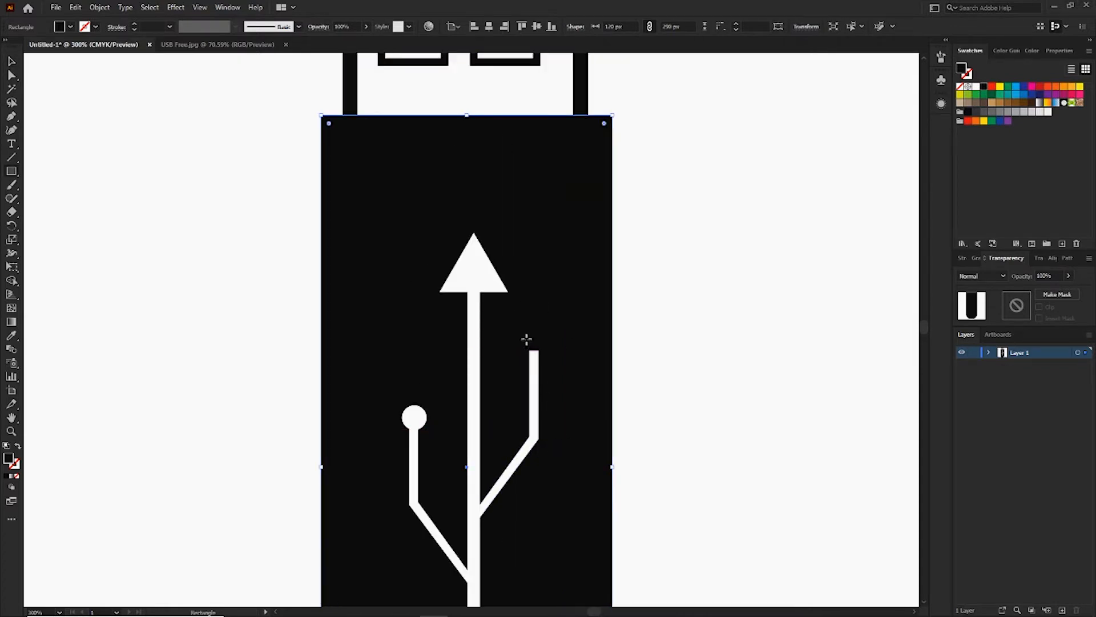
{"action": "left_click_drag", "start_coordinate": [524, 338], "coordinate": [540, 353]}
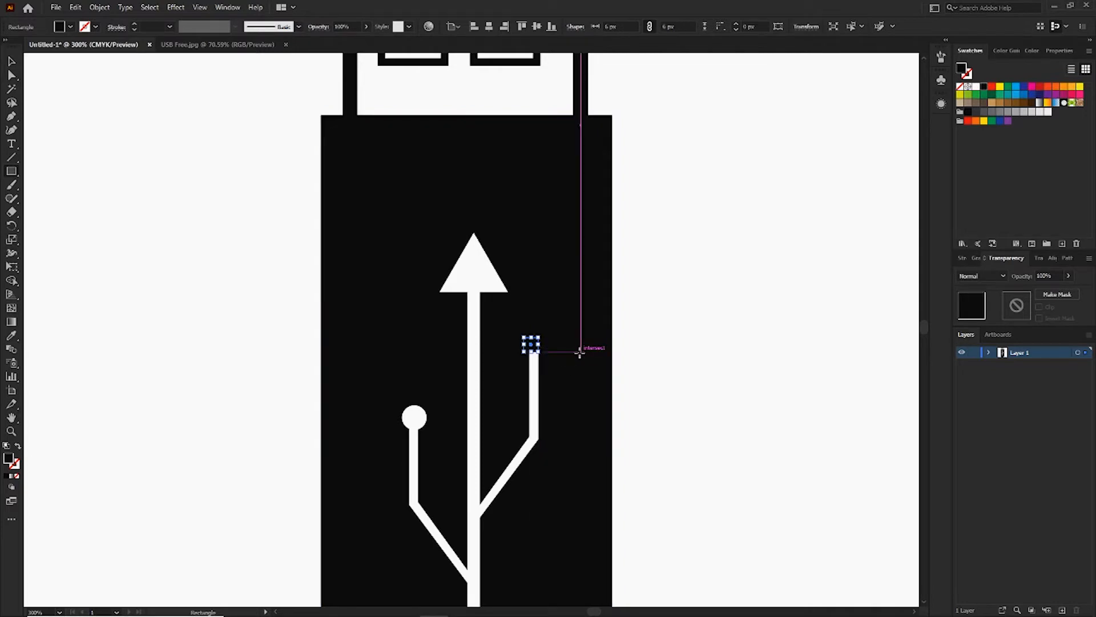
Fill the small square at the end of the right branch with white.
{"action": "left_click", "coordinate": [977, 89]}
{"action": "key", "text": "v"}
{"action": "left_click", "coordinate": [687, 360]}
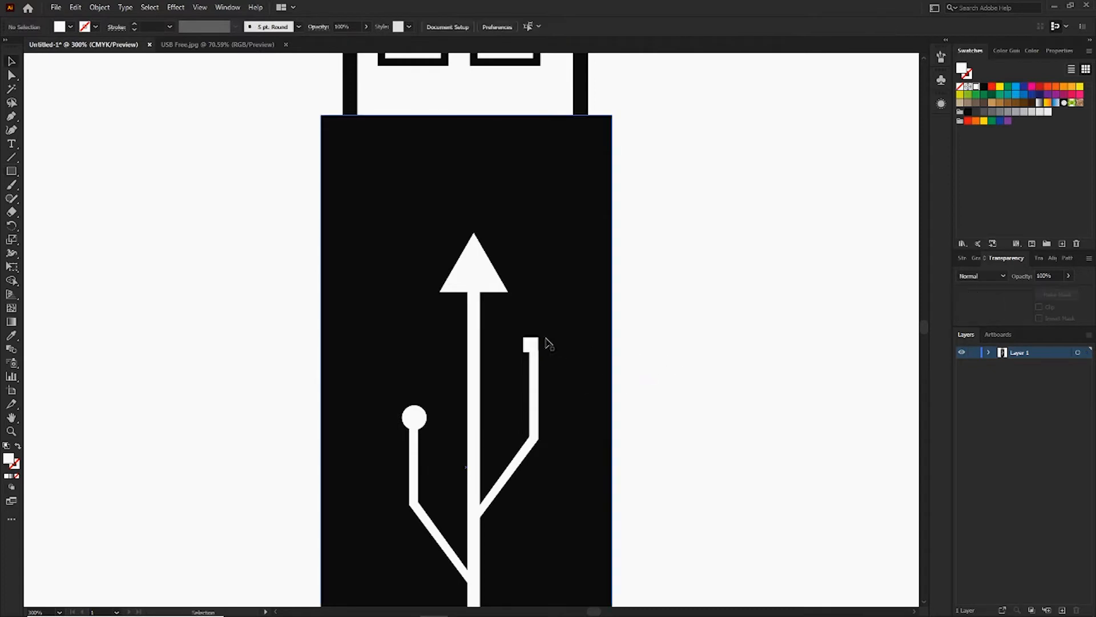
Adjust the white square's position and size slightly at the upper end of the right branch.
{"action": "left_click_drag", "start_coordinate": [530, 345], "coordinate": [533, 345]}
{"action": "left_click", "coordinate": [701, 326]}
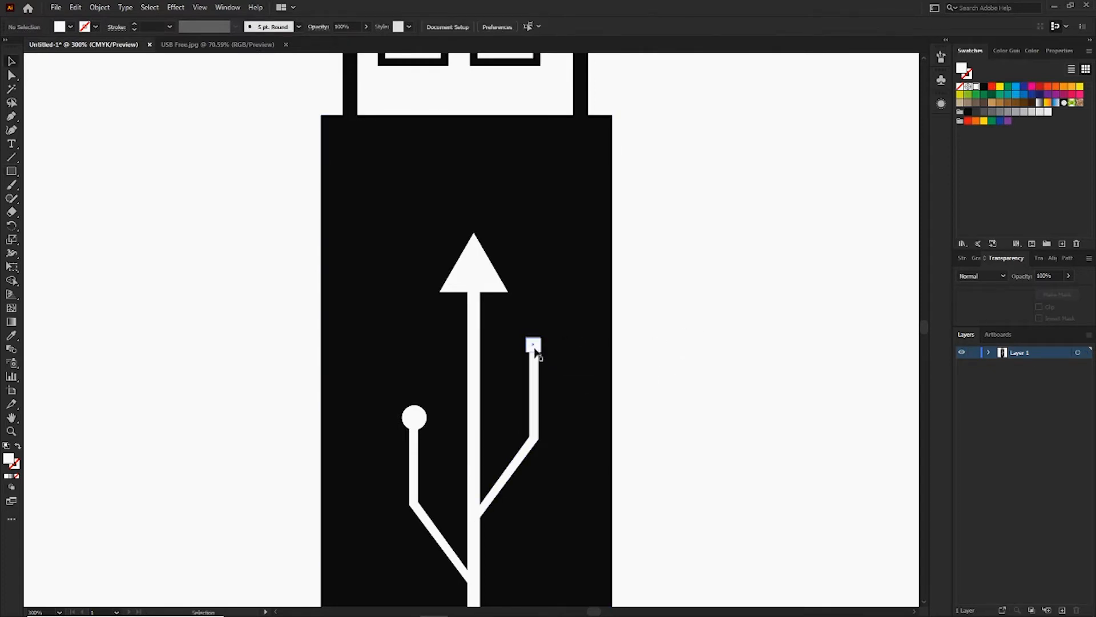
{"action": "left_click", "coordinate": [534, 344]}
{"action": "mouse_move", "coordinate": [534, 345]}
{"action": "left_mouse_down"}
{"action": "mouse_move", "coordinate": [545, 344]}
{"action": "mouse_move", "coordinate": [531, 345]}
{"action": "left_mouse_up"}
{"action": "left_click", "coordinate": [684, 325]}
{"action": "left_click", "coordinate": [697, 327]}
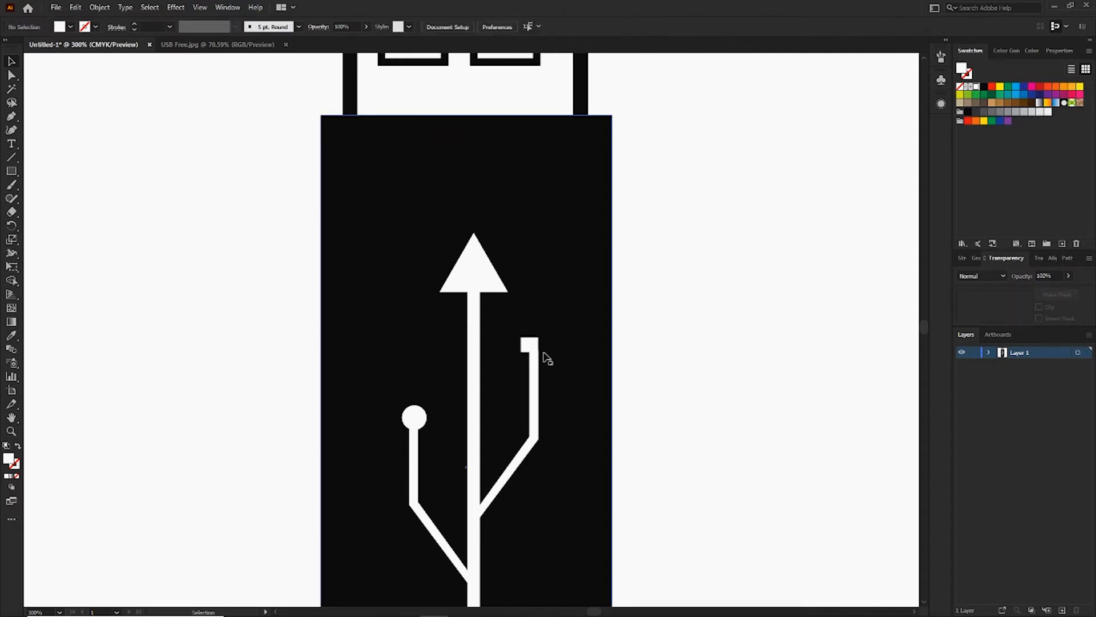
{"action": "left_click", "coordinate": [535, 347]}
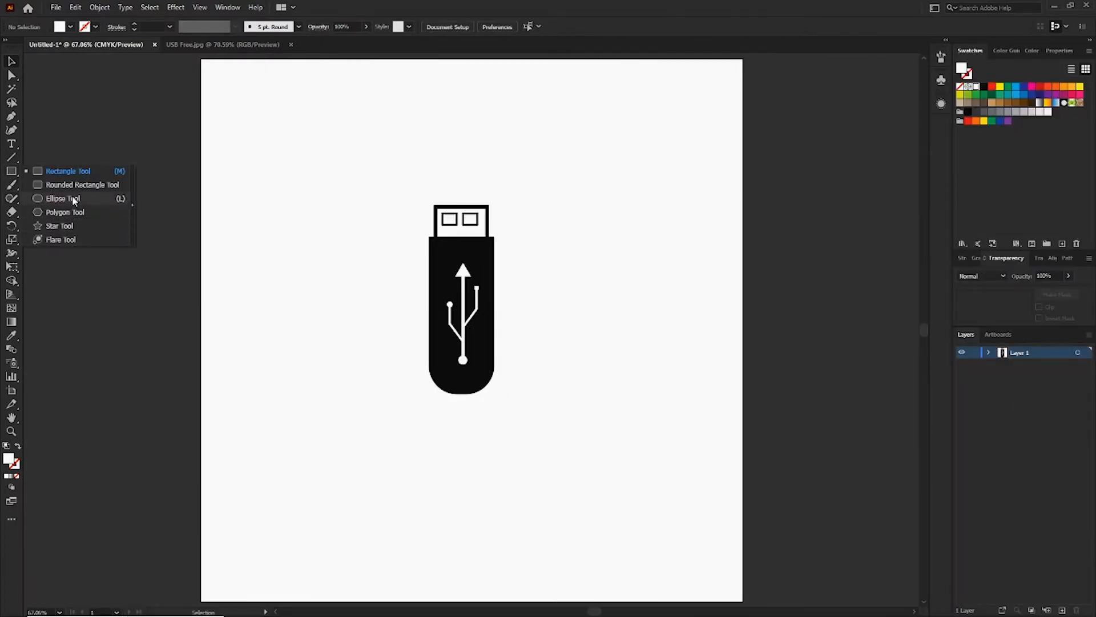
Draw a circle of about 572 × 572 px centred on the USB drive and fill it with 50% gray (K=50).
{"action": "left_click", "coordinate": [72, 197]}
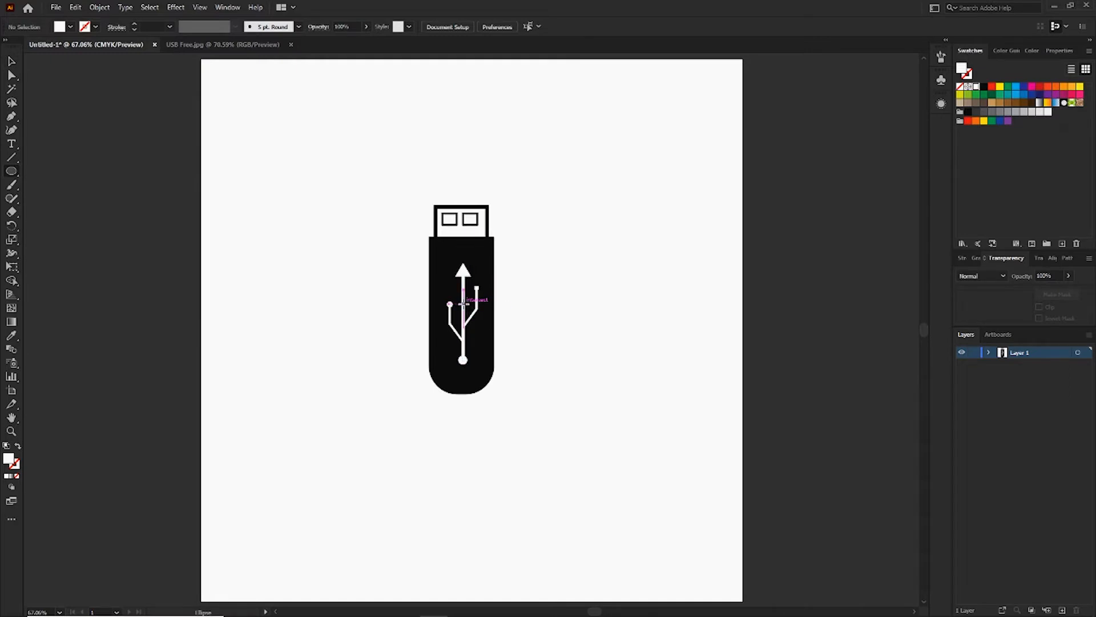
{"action": "left_click_drag", "start_coordinate": [463, 304], "coordinate": [543, 460]}
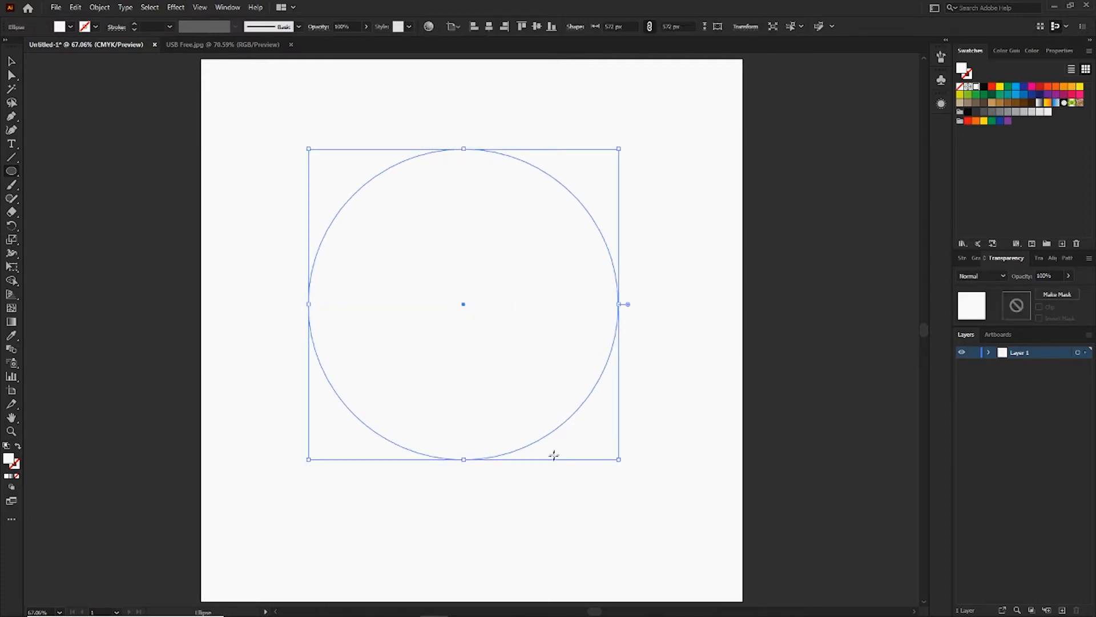
{"action": "left_click", "coordinate": [985, 88]}
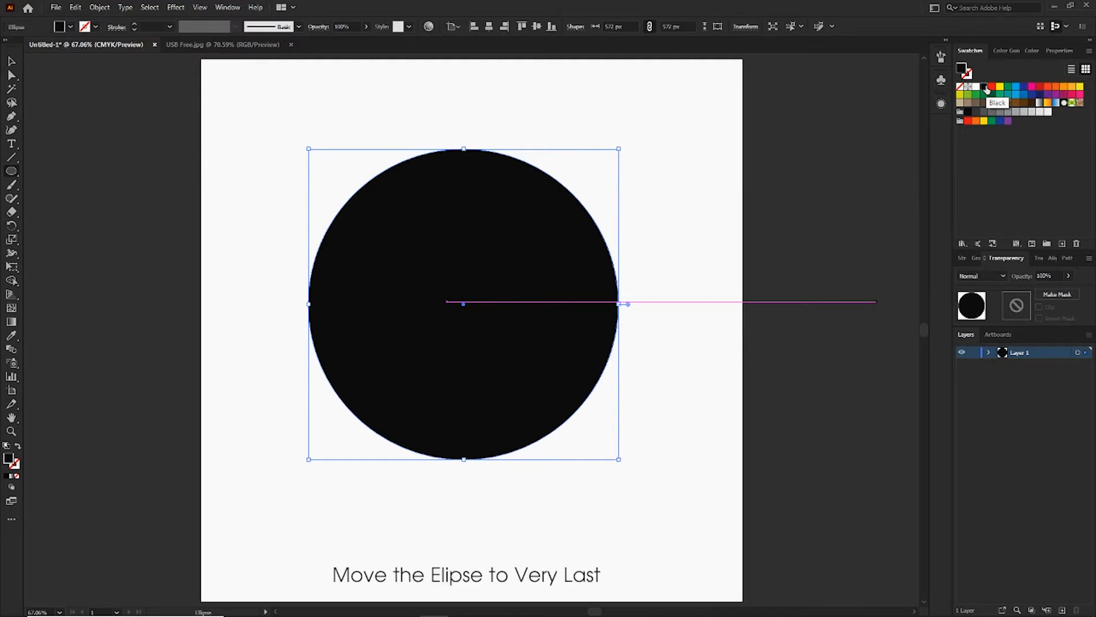
{"action": "left_click", "coordinate": [1008, 113]}
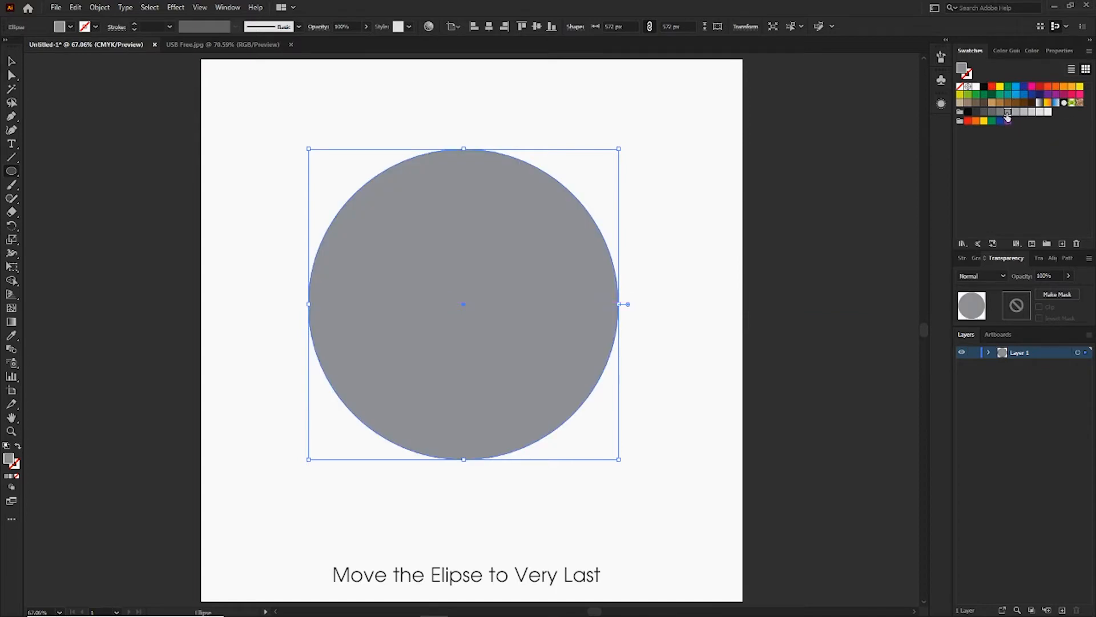
Send the gray circle behind the USB drive and move it up slightly.
{"action": "key", "text": "ctrl+shift+bracketleft"}
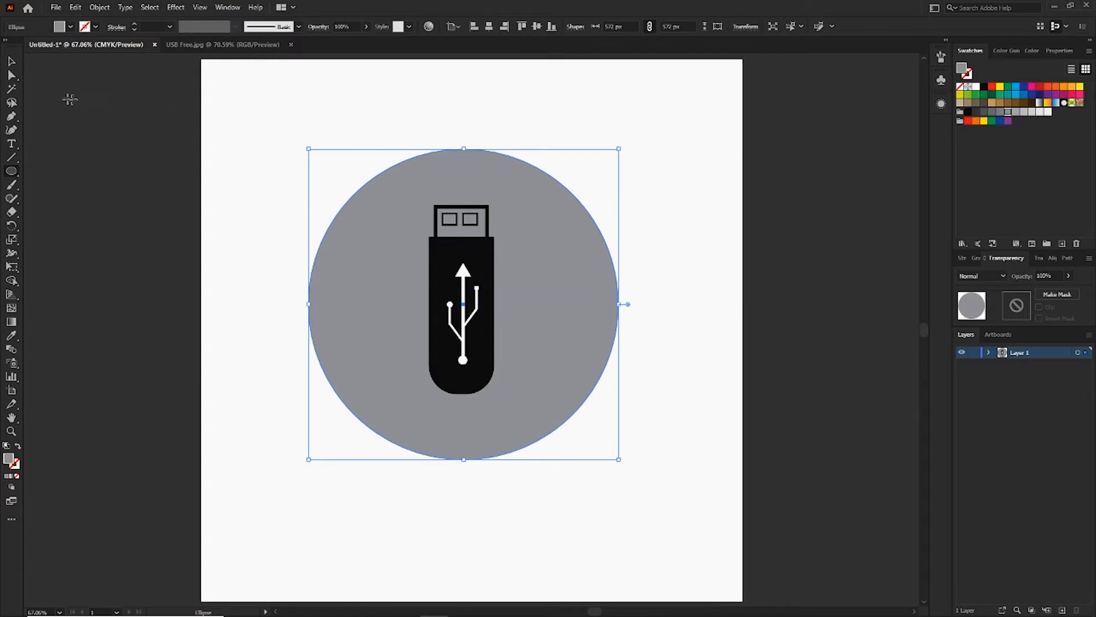
{"action": "left_click", "coordinate": [11, 60]}
{"action": "left_click", "coordinate": [249, 127]}
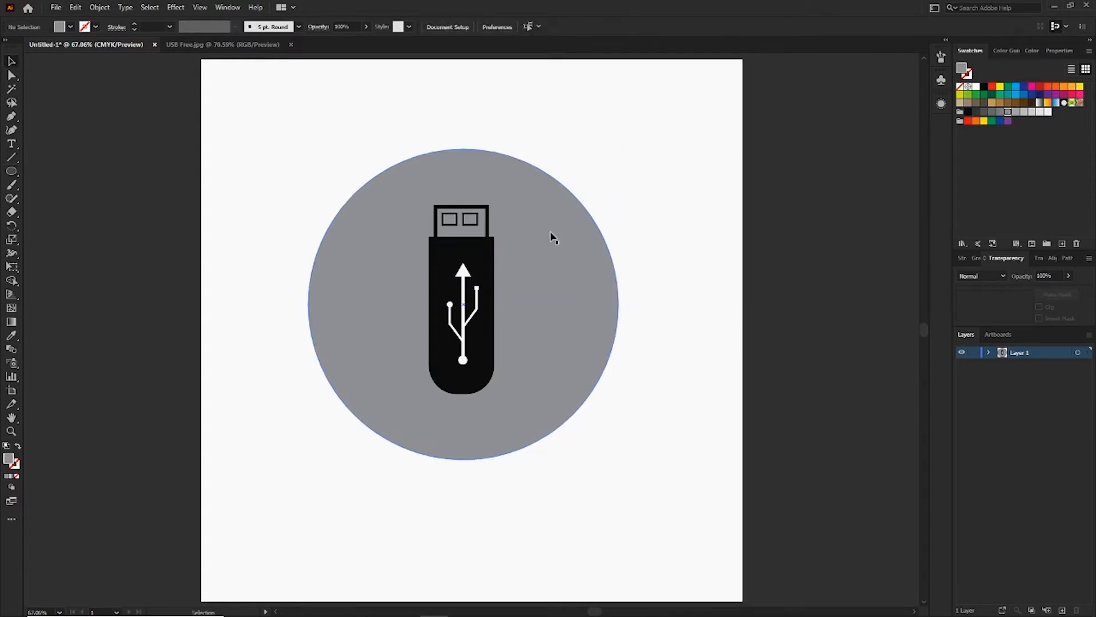
{"action": "mouse_move", "coordinate": [553, 237]}
{"action": "left_mouse_down"}
{"action": "mouse_move", "coordinate": [551, 219]}
{"action": "mouse_move", "coordinate": [547, 228]}
{"action": "left_mouse_up"}
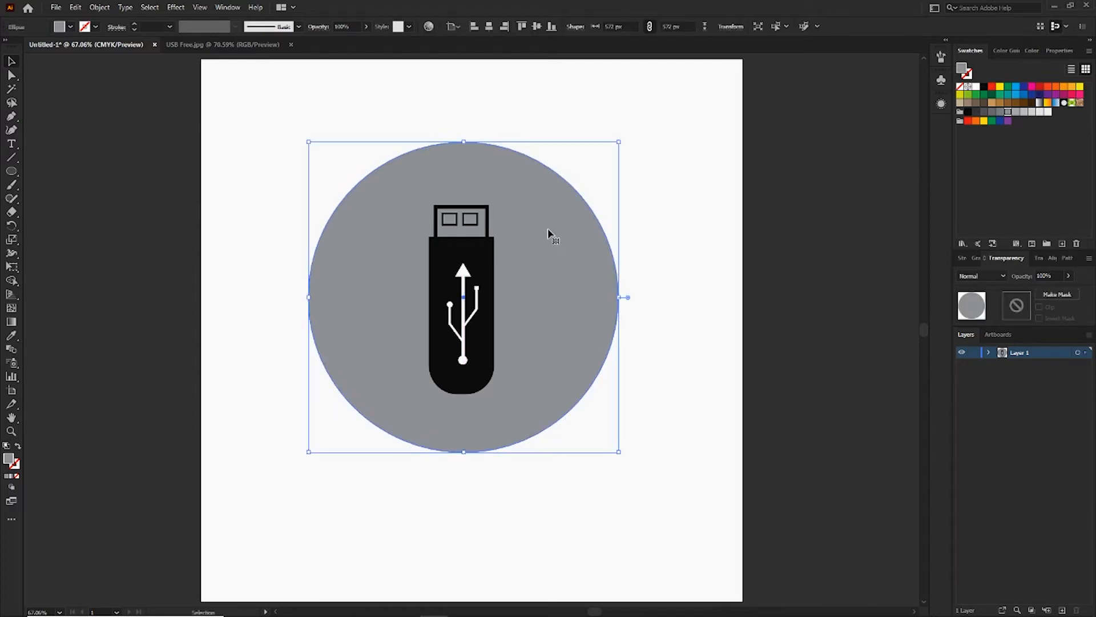
{"action": "left_click", "coordinate": [705, 199]}
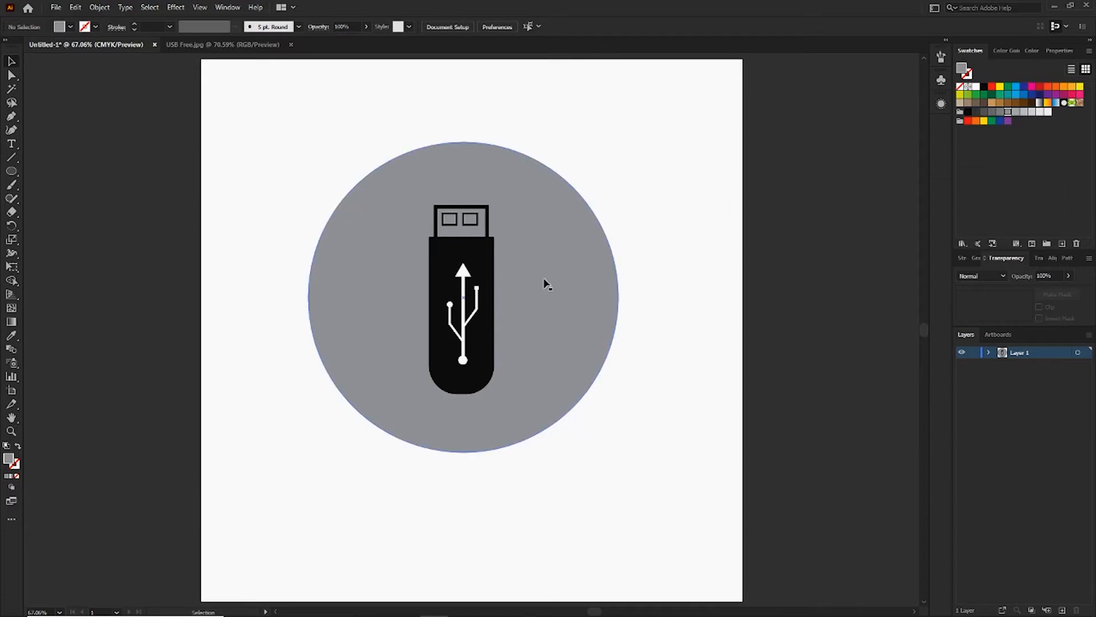
Paste a copy of the gray circle directly in front of the original and fill the copy with white.
{"action": "left_click", "coordinate": [541, 302]}
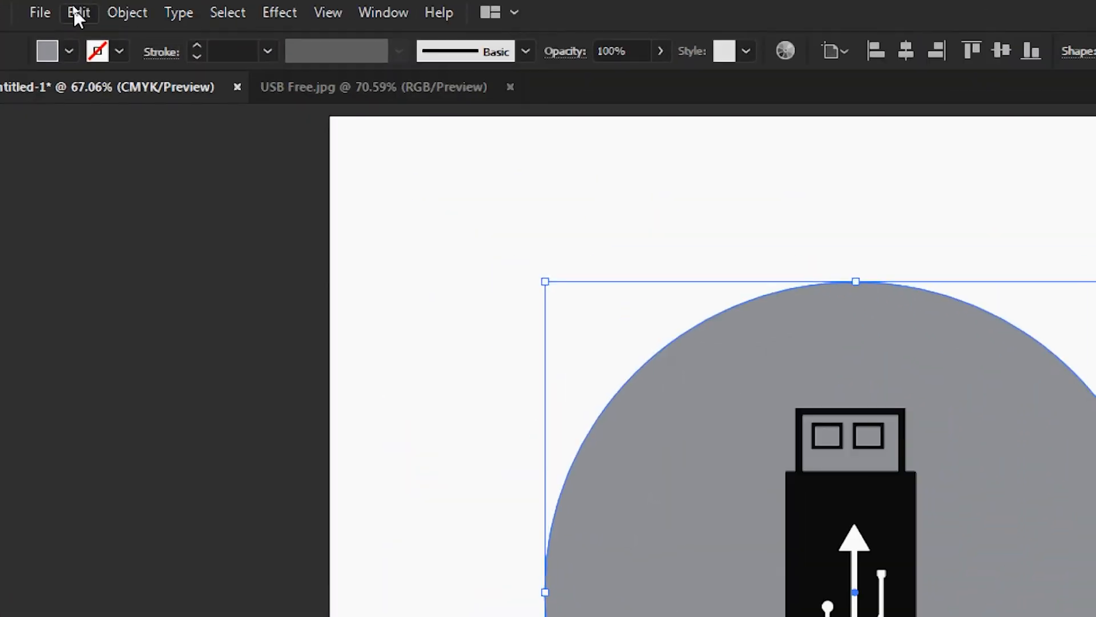
{"action": "left_click", "coordinate": [73, 8]}
{"action": "left_click", "coordinate": [159, 122]}
{"action": "left_click", "coordinate": [79, 12]}
{"action": "left_click", "coordinate": [225, 175]}
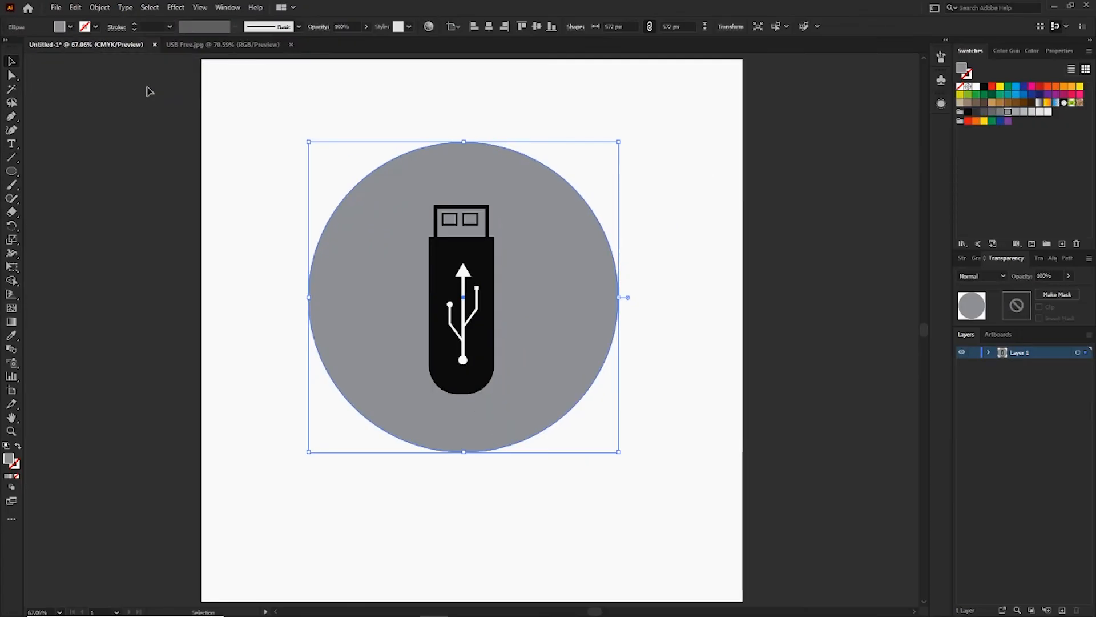
{"action": "left_click", "coordinate": [977, 89]}
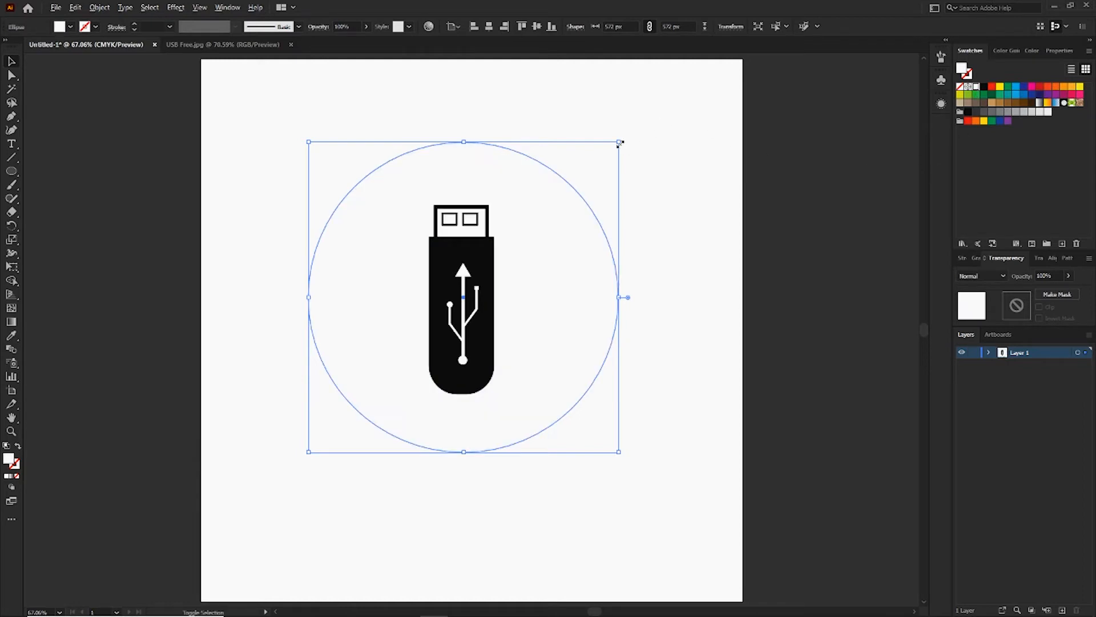
Scale the white circle down around its centre so that an even gray ring surrounds the drive.
{"action": "left_click_drag", "start_coordinate": [619, 142], "coordinate": [586, 177]}
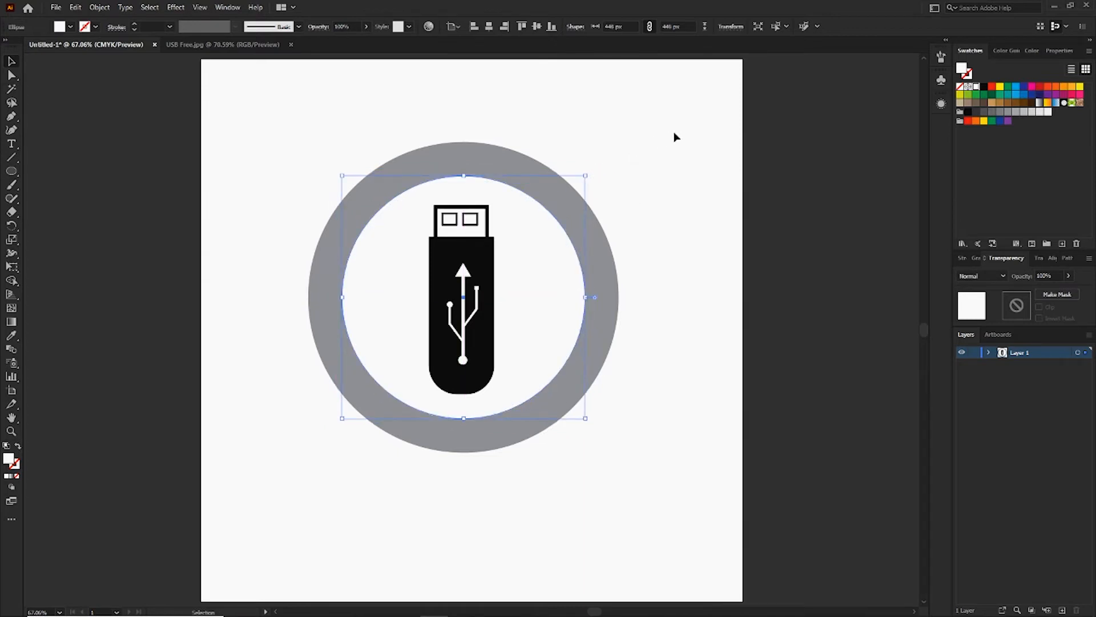
{"action": "left_click_drag", "start_coordinate": [583, 176], "coordinate": [581, 177]}
{"action": "left_click", "coordinate": [695, 146]}
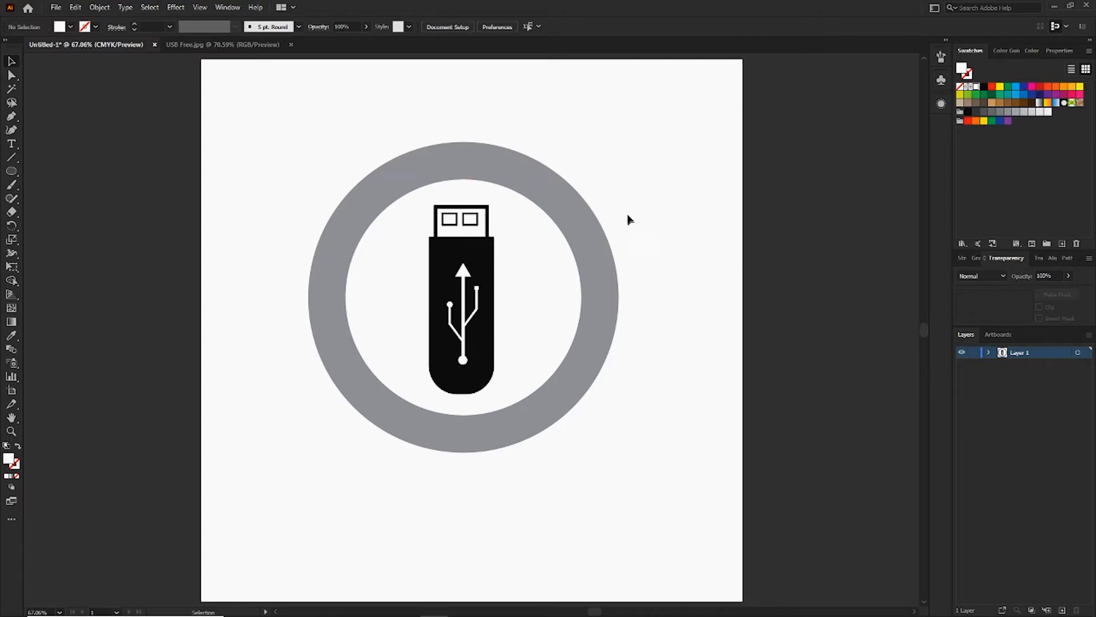
Divide the gray and white circles with the Pathfinder and ungroup the pieces.
{"action": "left_click_drag", "start_coordinate": [565, 252], "coordinate": [560, 256]}
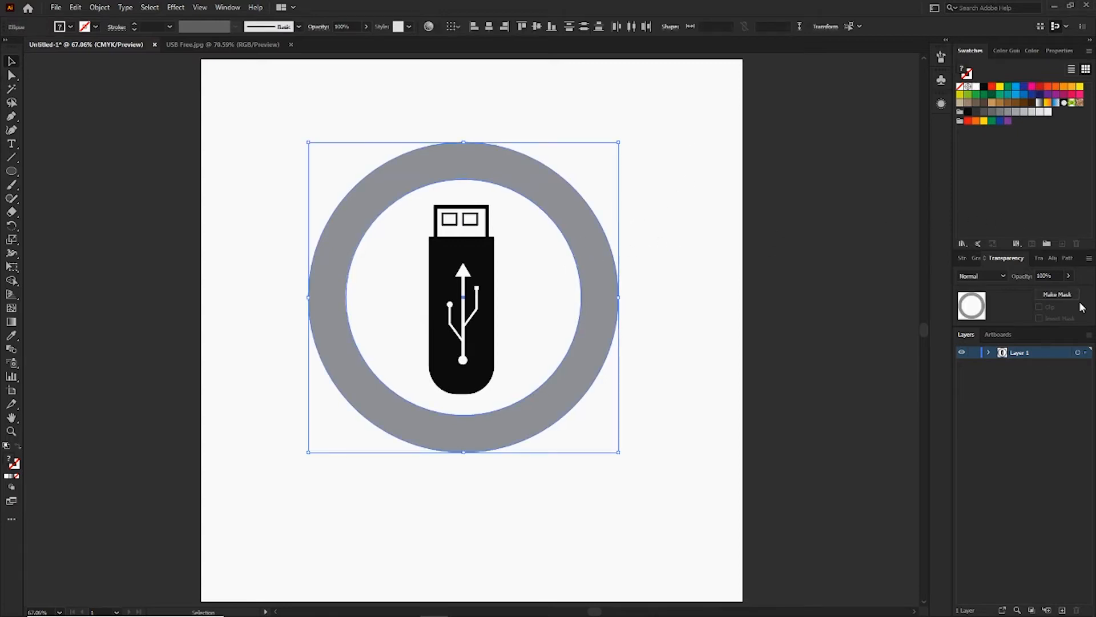
{"action": "left_click", "coordinate": [1069, 259]}
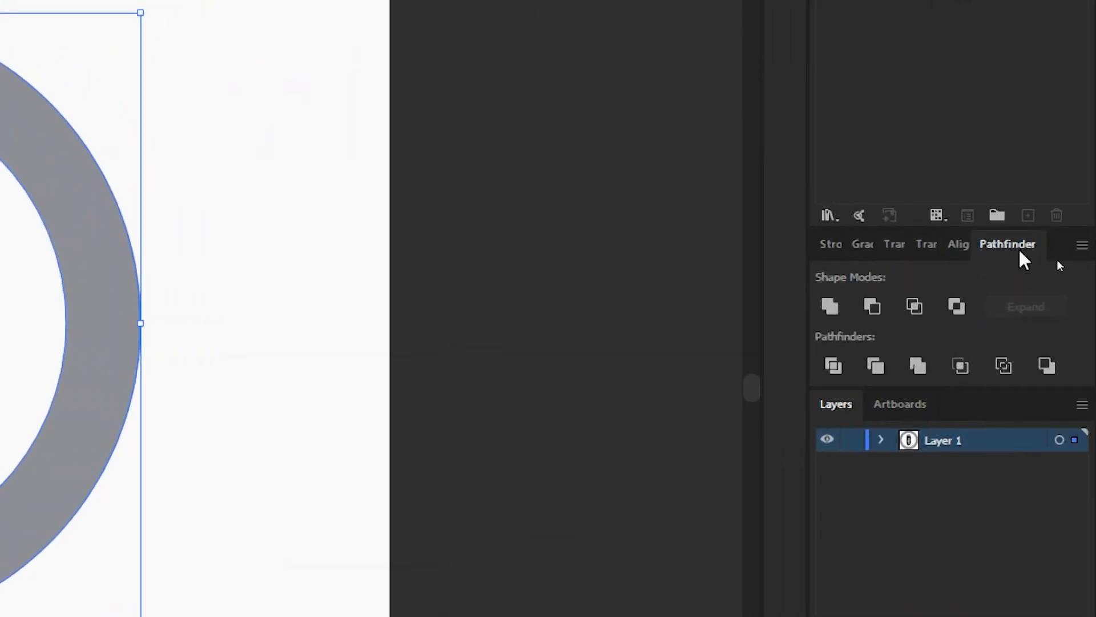
{"action": "left_click", "coordinate": [831, 364]}
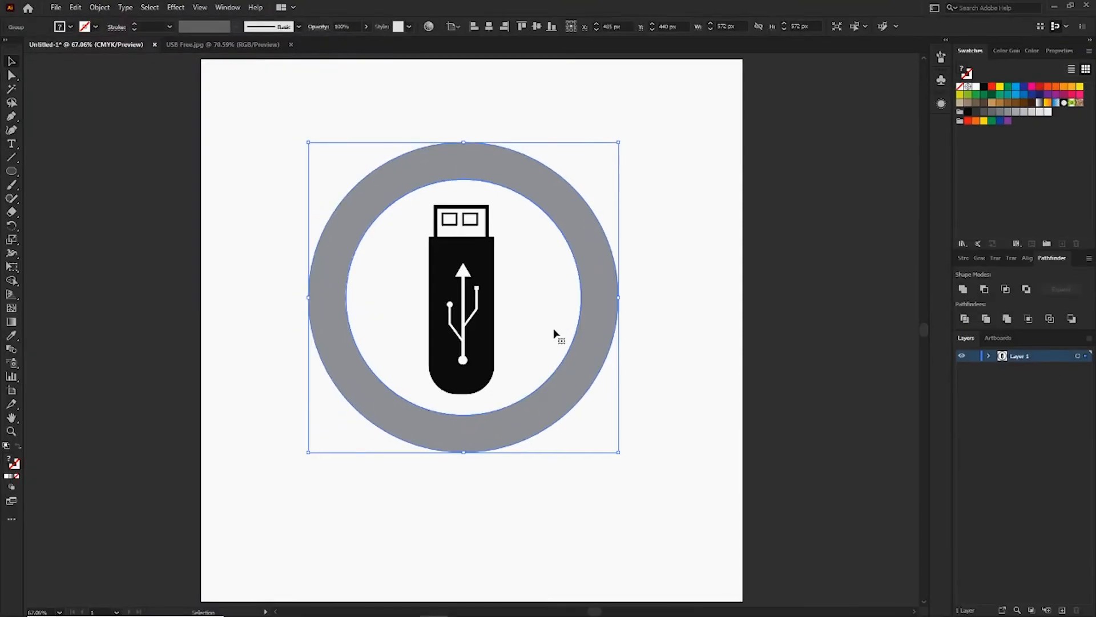
{"action": "right_click", "coordinate": [589, 263]}
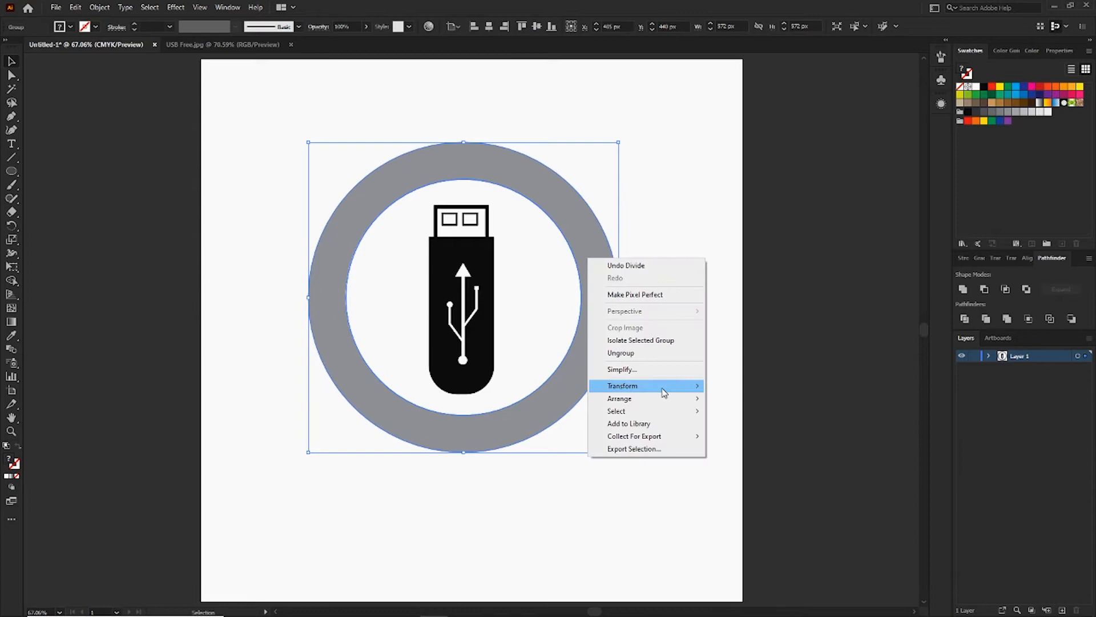
{"action": "left_click", "coordinate": [650, 353]}
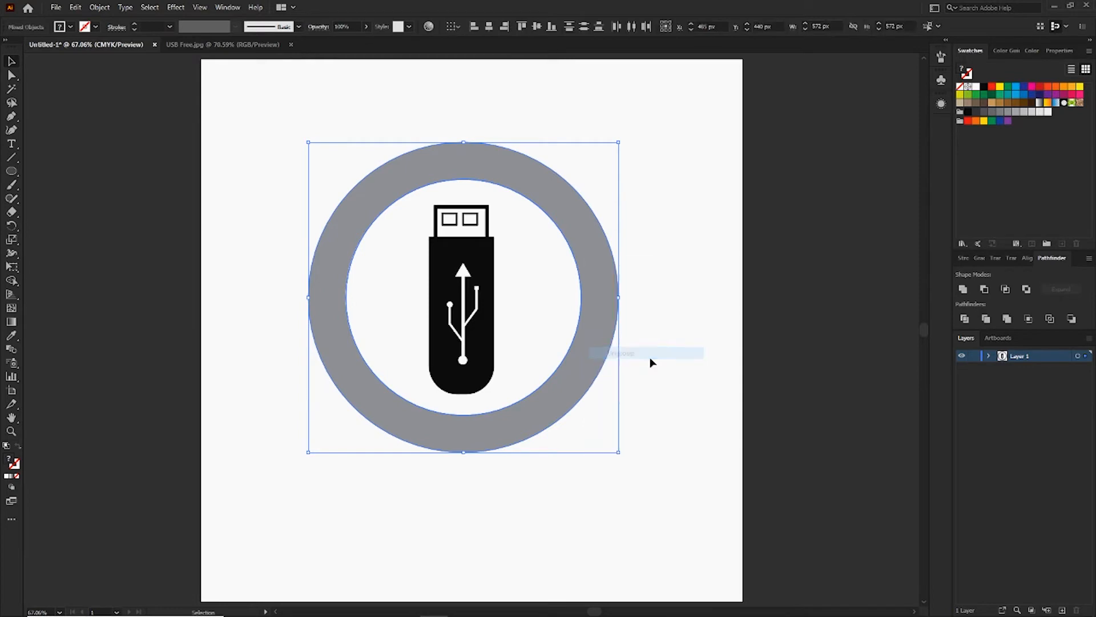
Delete the white inner circle, keeping only the gray ring.
{"action": "left_click", "coordinate": [683, 312]}
{"action": "left_click", "coordinate": [571, 303]}
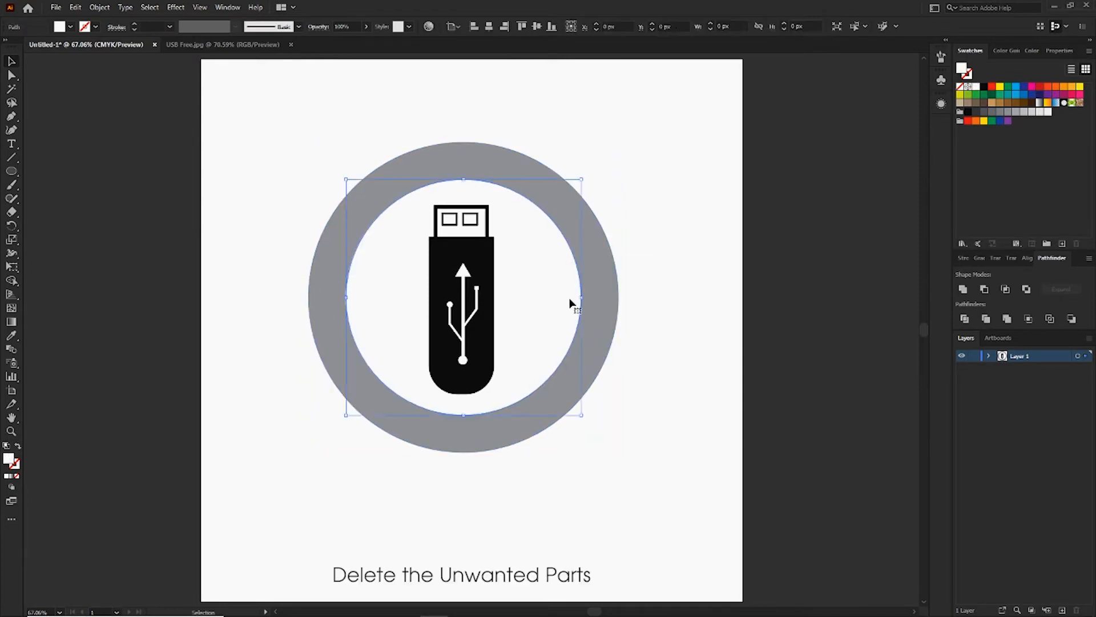
{"action": "key", "text": "Delete"}
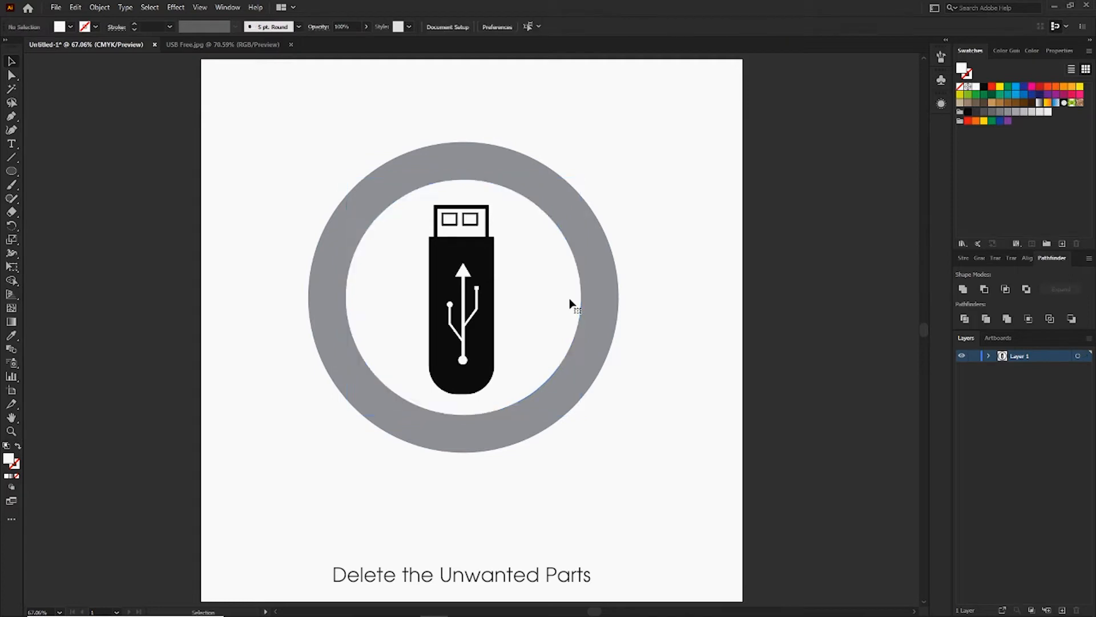
{"action": "left_click", "coordinate": [592, 313]}
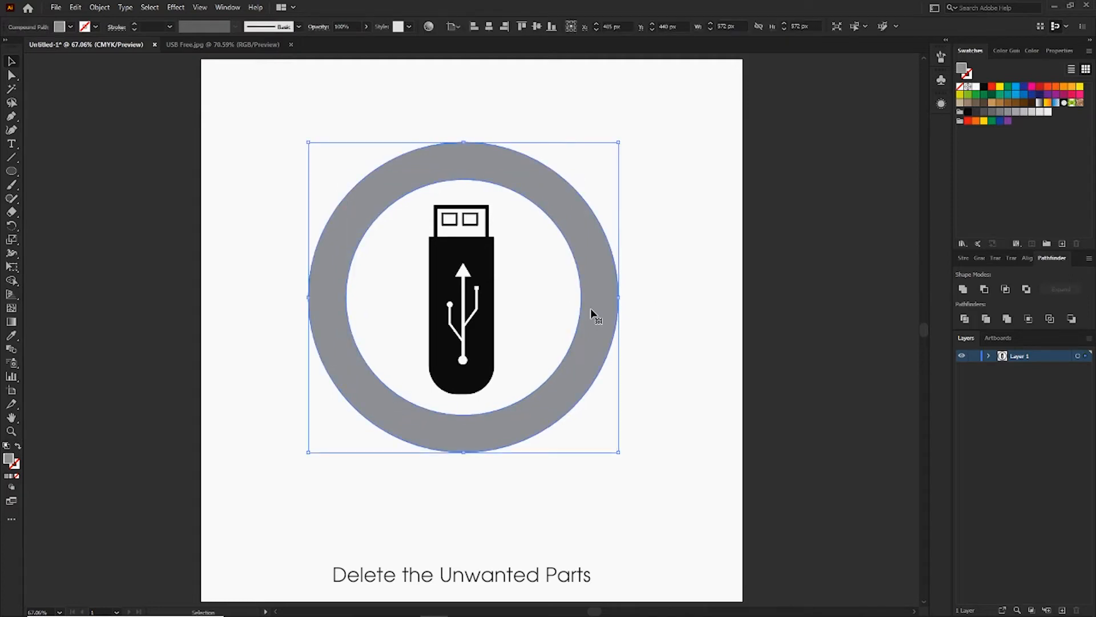
{"action": "left_click", "coordinate": [632, 292]}
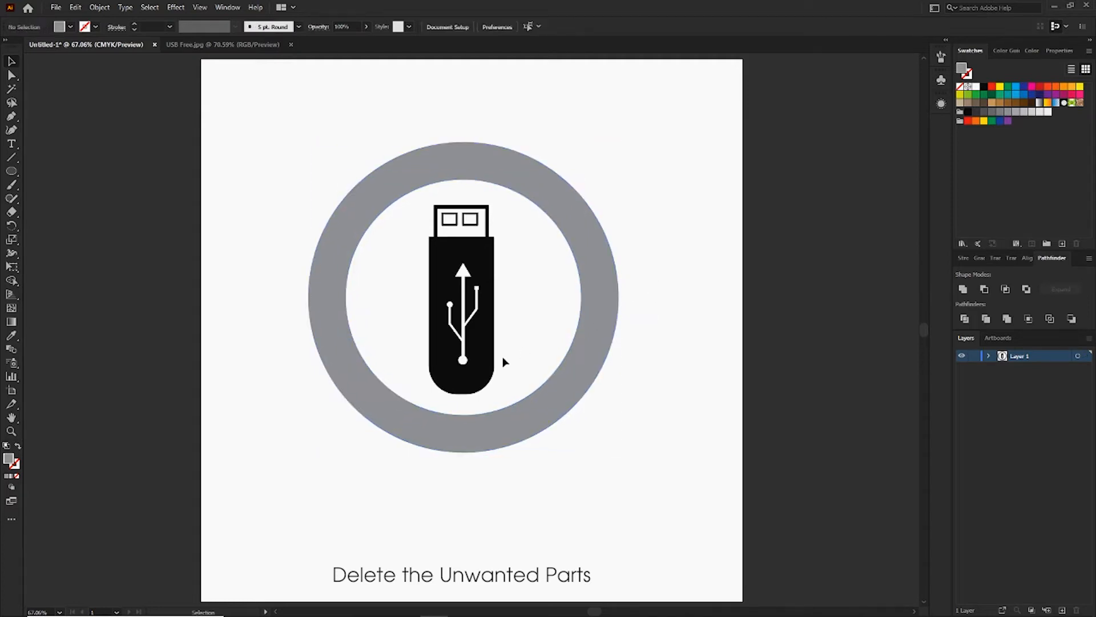
Fill the ring around the USB drive with black.
{"action": "left_click", "coordinate": [595, 342]}
{"action": "left_click", "coordinate": [984, 87]}
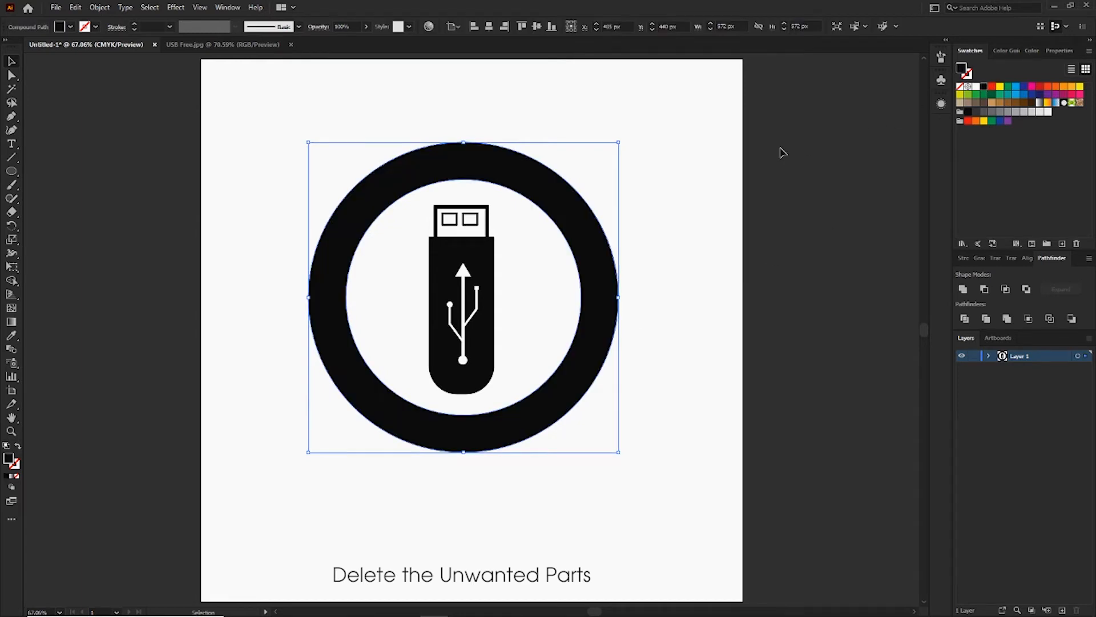
{"action": "left_click", "coordinate": [502, 362]}
Scale the whole USB drive drawing down slightly around its centre, leaving more clearance inside the ring.
{"action": "left_click_drag", "start_coordinate": [511, 373], "coordinate": [435, 204]}
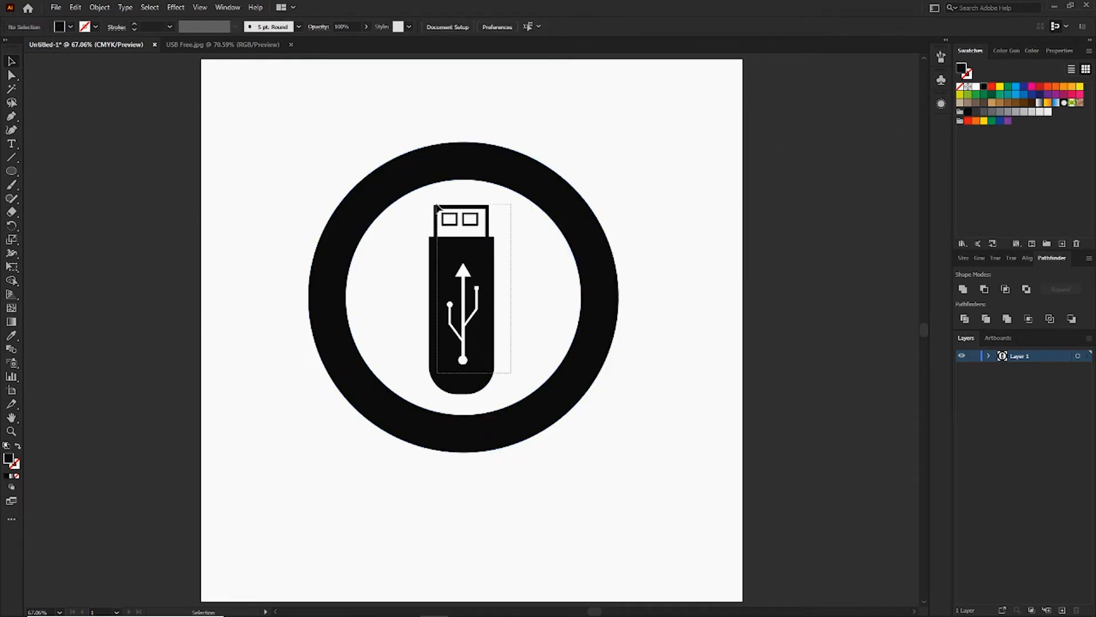
{"action": "left_click_drag", "start_coordinate": [495, 207], "coordinate": [490, 210]}
{"action": "left_click", "coordinate": [661, 169]}
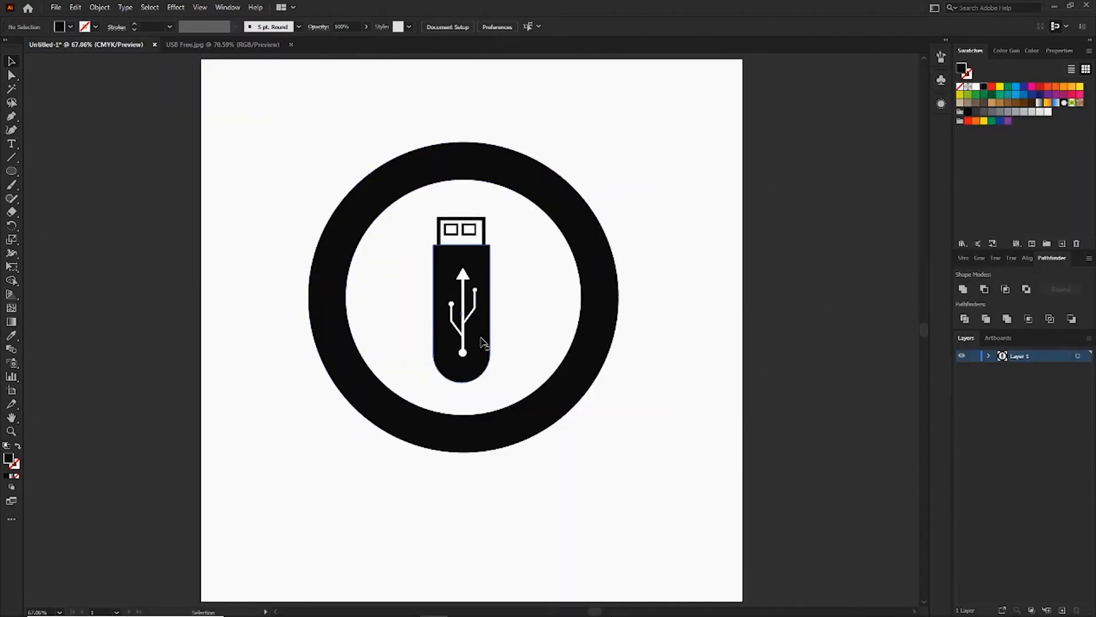
Fill the drive body with a radial gradient from light blue at the centre to darker blue at the edge.
{"action": "left_click", "coordinate": [482, 342]}
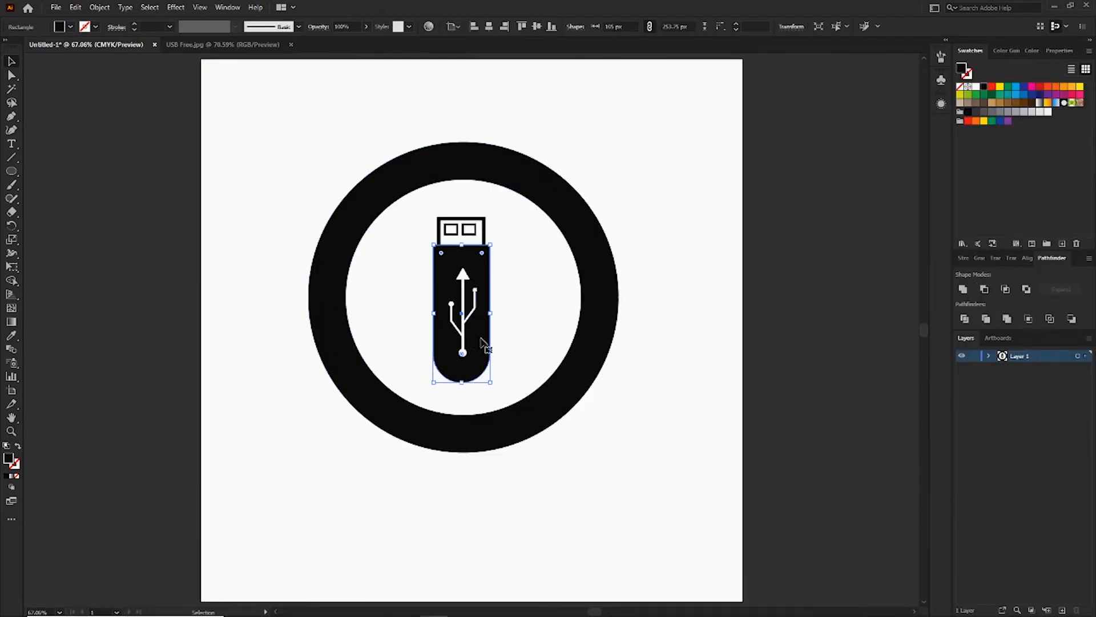
{"action": "left_click", "coordinate": [978, 259]}
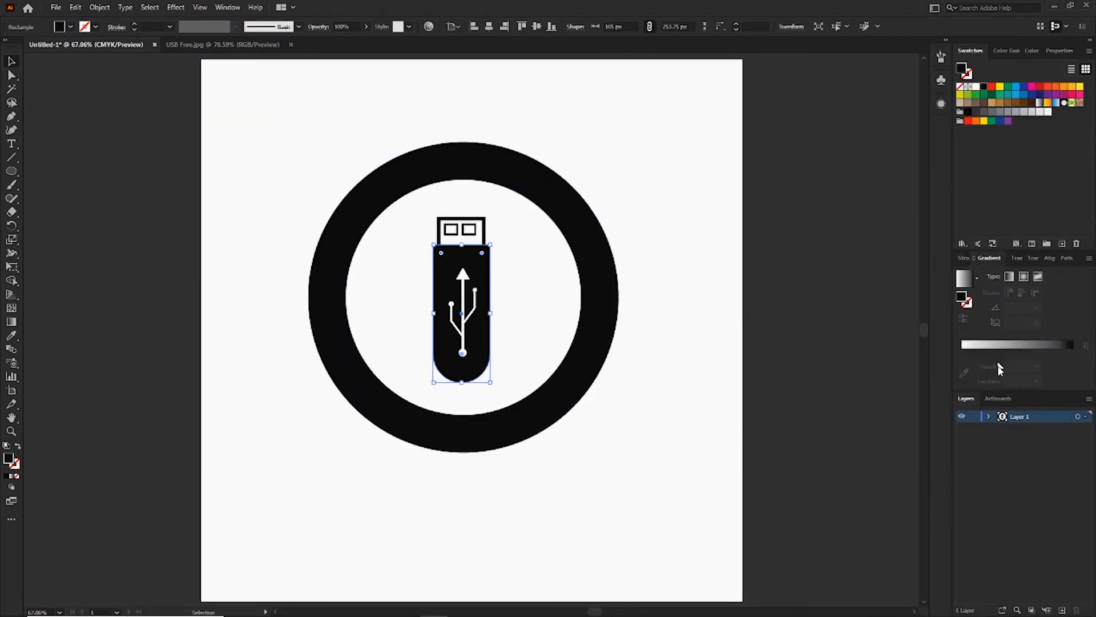
{"action": "left_click", "coordinate": [1016, 345]}
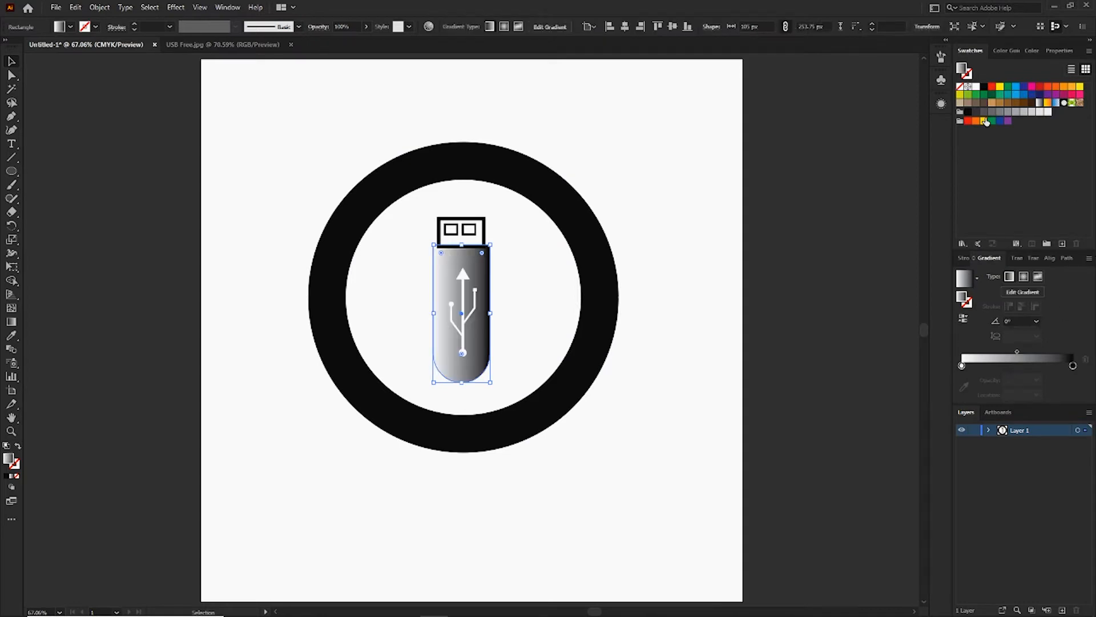
{"action": "left_click_drag", "start_coordinate": [1016, 95], "coordinate": [962, 367]}
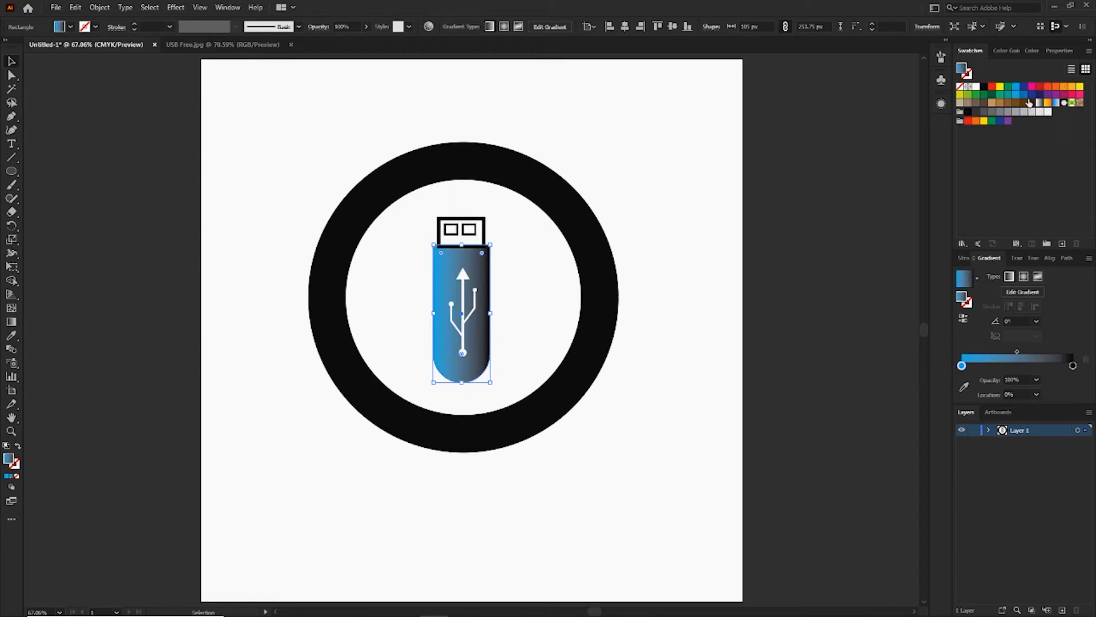
{"action": "left_click_drag", "start_coordinate": [1024, 95], "coordinate": [1075, 369]}
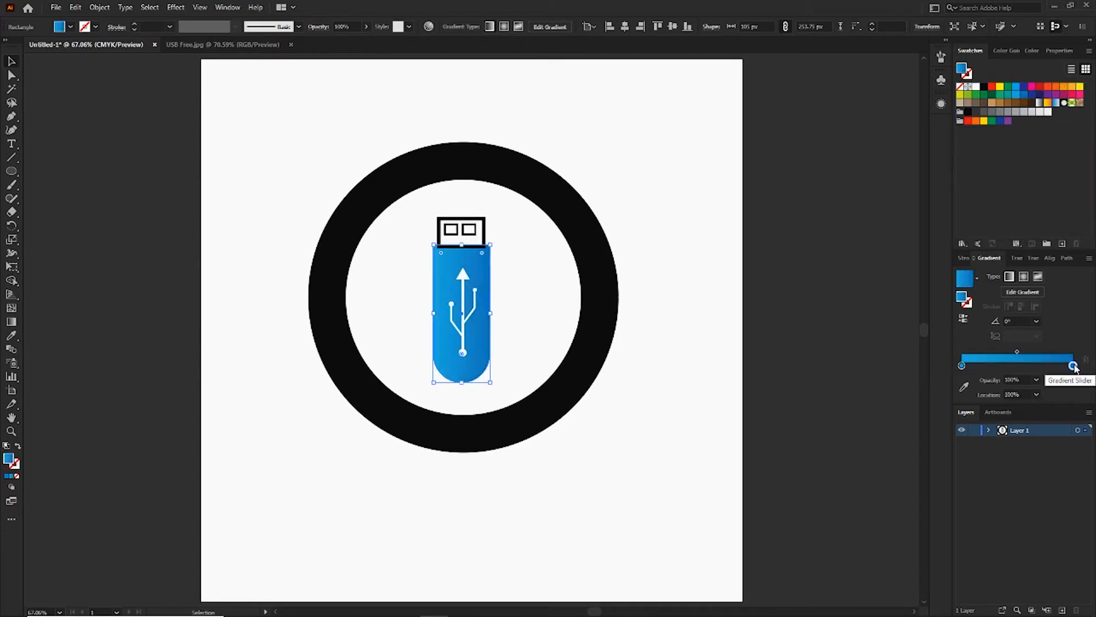
{"action": "left_click", "coordinate": [1025, 279]}
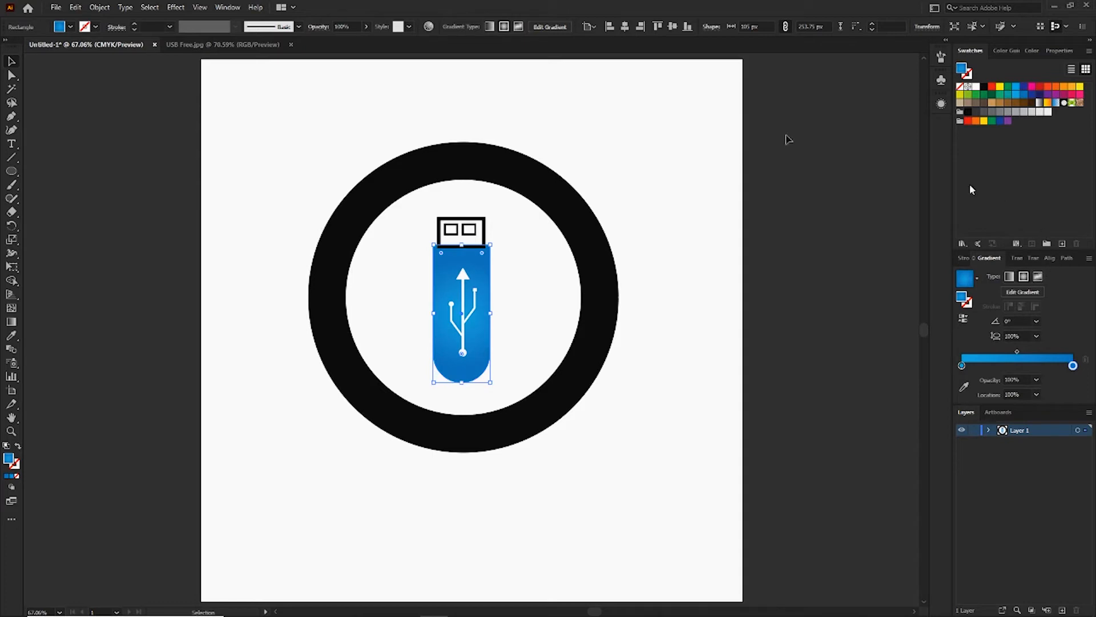
Redraw the drive body's radial gradient vertically so its light centre sits in the upper part of the body.
{"action": "left_click", "coordinate": [12, 322]}
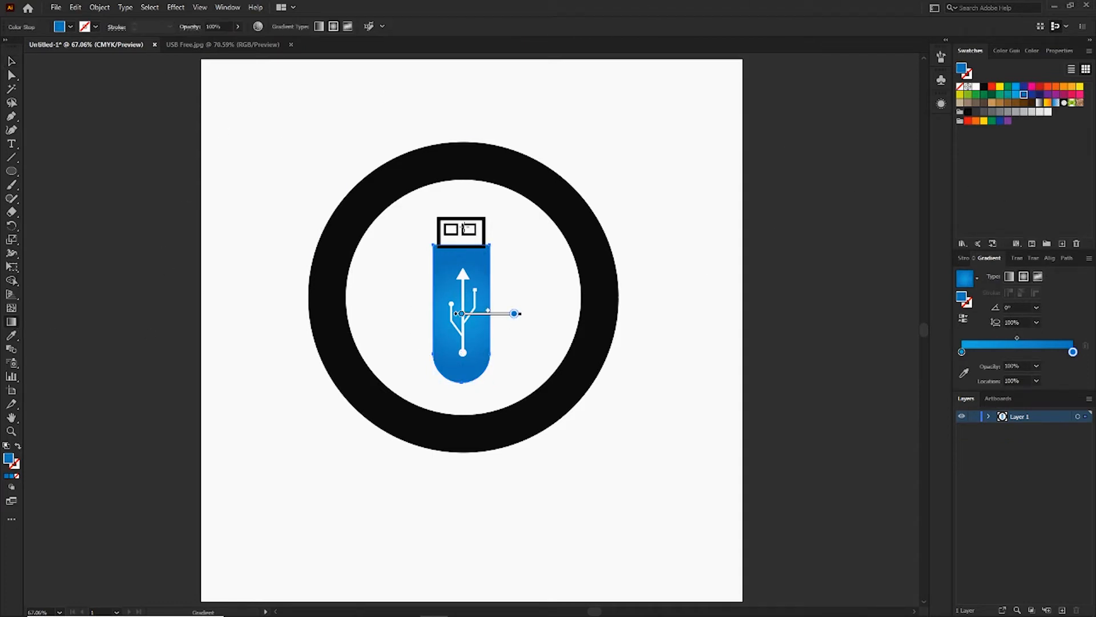
{"action": "mouse_move", "coordinate": [464, 227]}
{"action": "left_mouse_down"}
{"action": "mouse_move", "coordinate": [465, 357]}
{"action": "mouse_move", "coordinate": [464, 292]}
{"action": "left_mouse_up"}
{"action": "left_click_drag", "start_coordinate": [463, 238], "coordinate": [465, 311]}
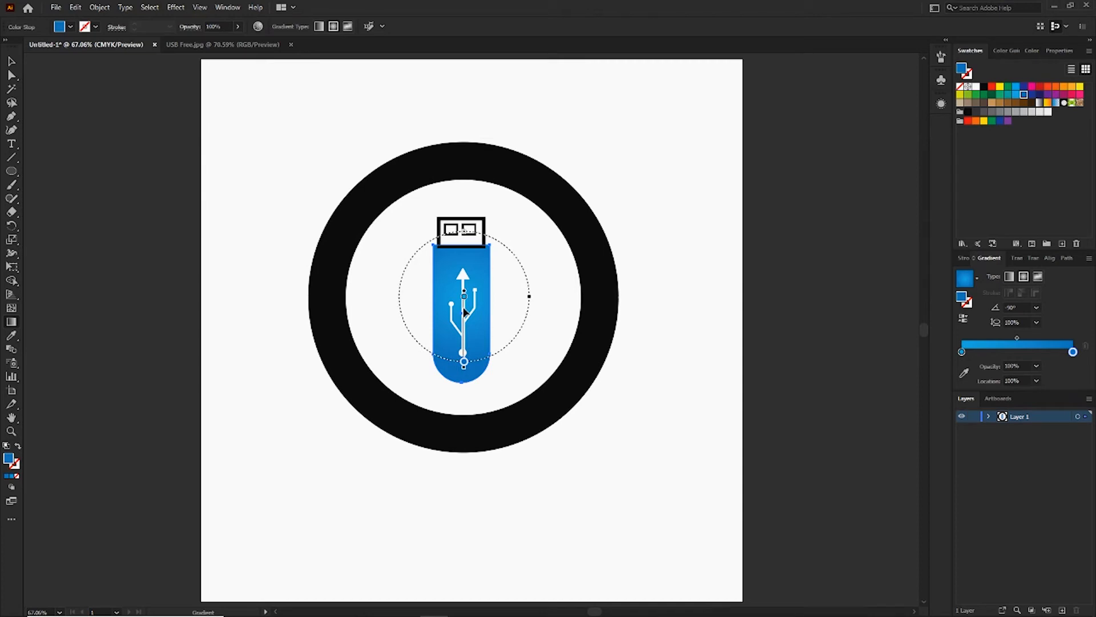
{"action": "left_click", "coordinate": [11, 61]}
{"action": "left_click", "coordinate": [232, 166]}
Send the USB connector's outline rectangle to the back, behind the blue drive body.
{"action": "key", "text": "ctrl+plus"}
{"action": "key", "text": "ctrl+plus"}
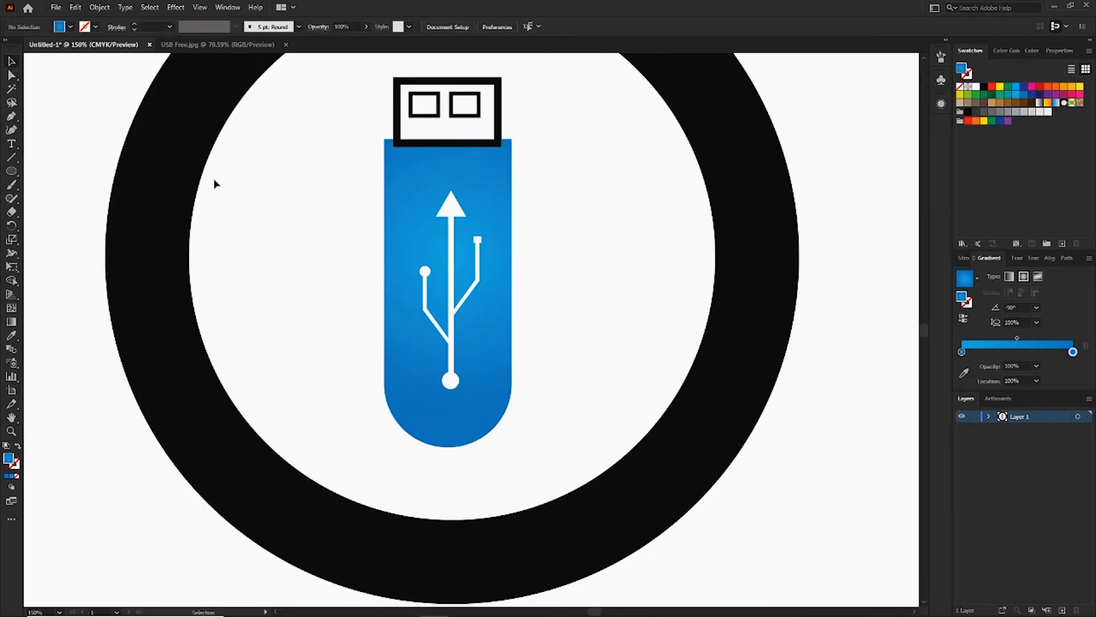
{"action": "left_click_drag", "start_coordinate": [400, 176], "coordinate": [422, 270]}
{"action": "left_click", "coordinate": [467, 234]}
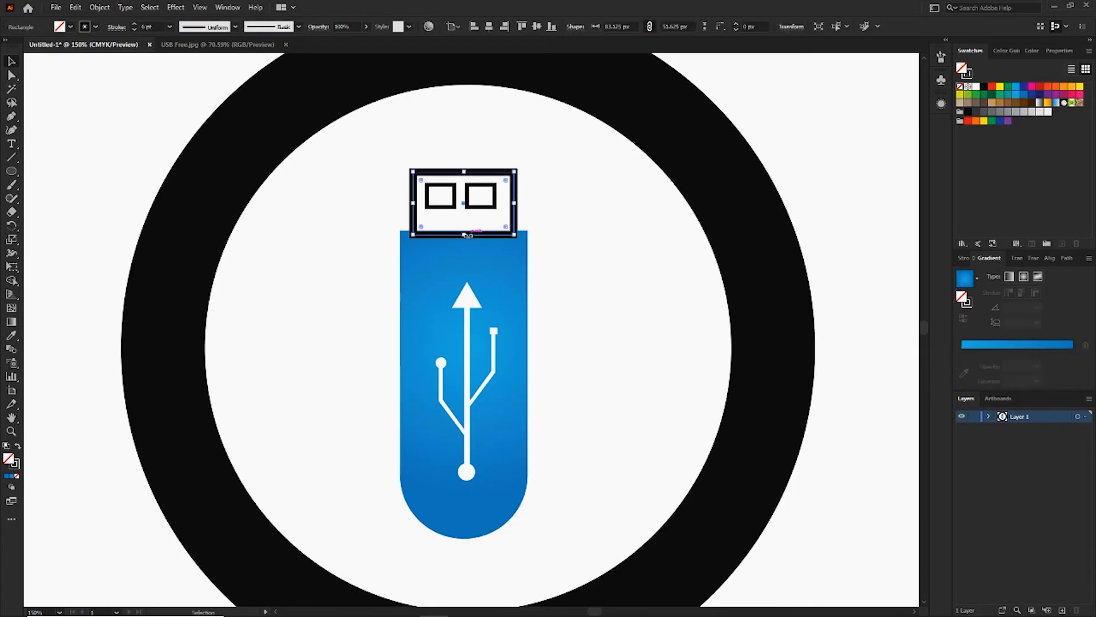
{"action": "key", "text": "ctrl+shift+bracketleft"}
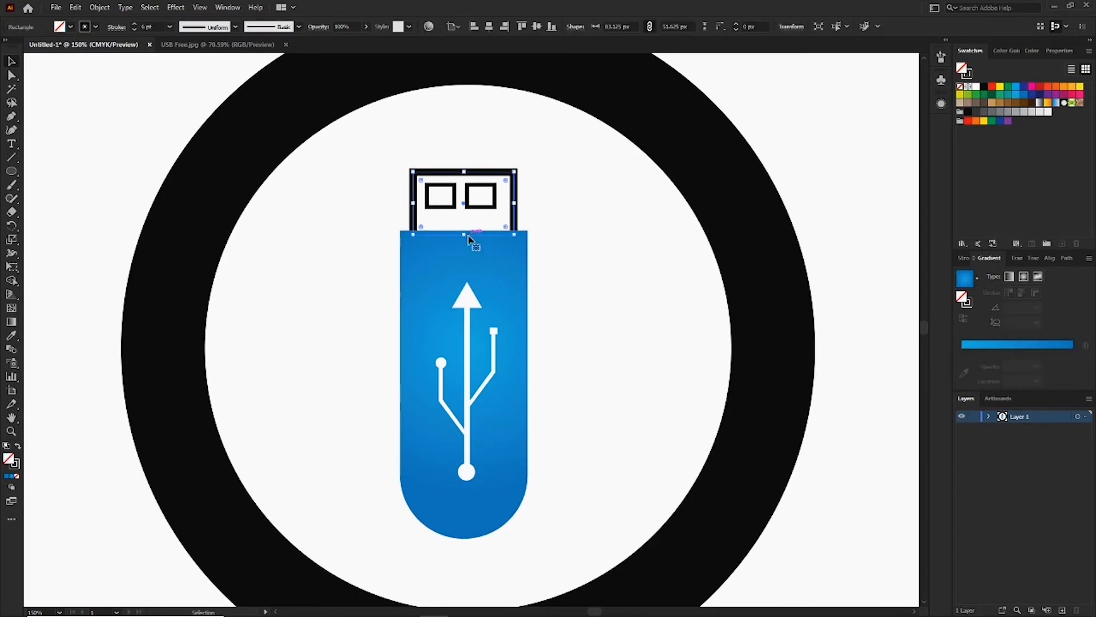
{"action": "left_click", "coordinate": [574, 213]}
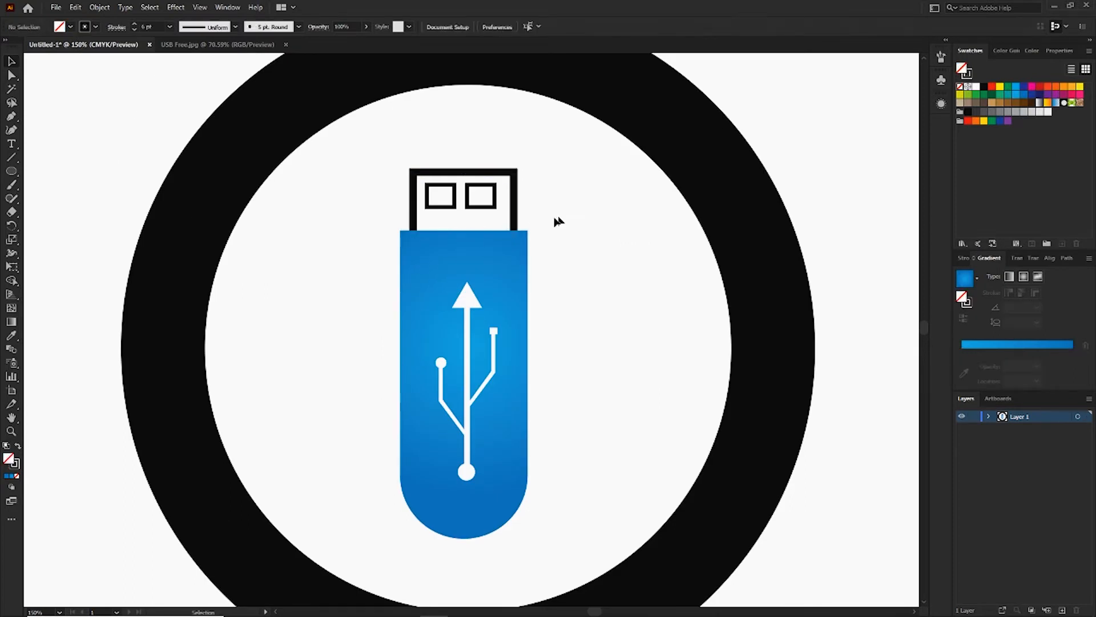
Apply the blue radial gradient to the stroke of the USB connector's outline.
{"action": "left_click", "coordinate": [516, 221]}
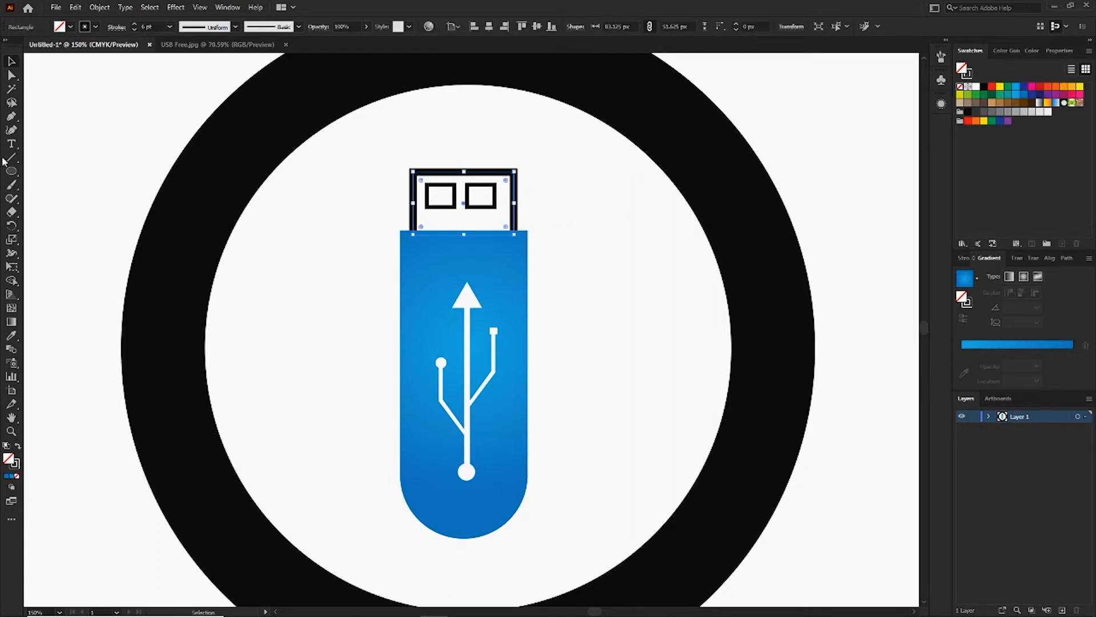
{"action": "left_click", "coordinate": [16, 466]}
{"action": "left_click", "coordinate": [1023, 345]}
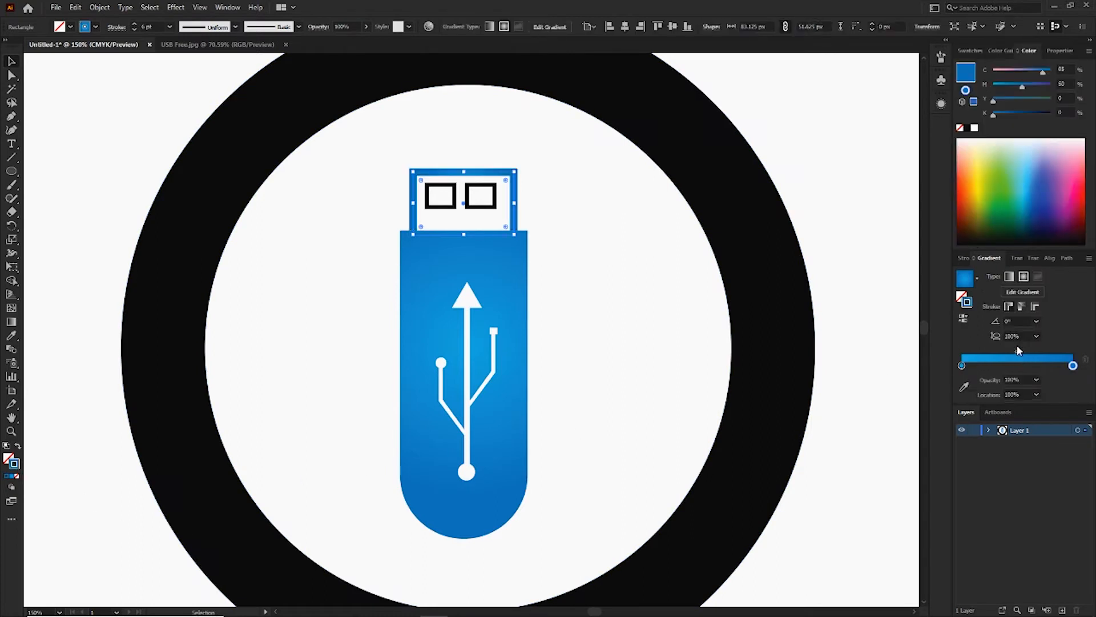
{"action": "left_click", "coordinate": [587, 225]}
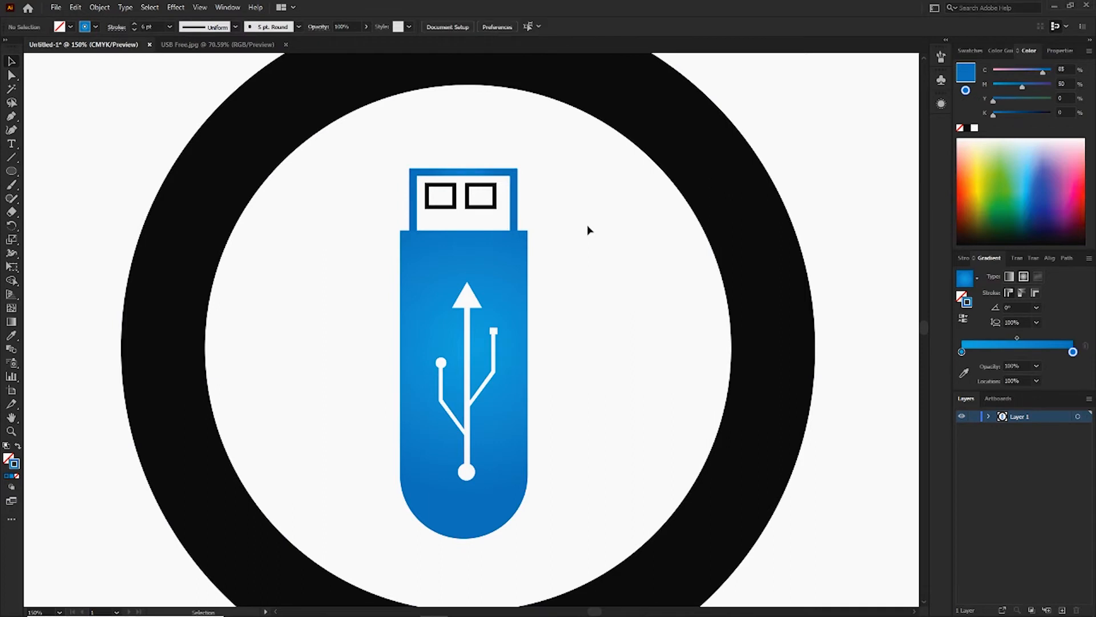
Apply the same blue gradient to the strokes of the two small contact rectangles inside the connector.
{"action": "left_click", "coordinate": [455, 207]}
{"action": "left_click", "coordinate": [1060, 353]}
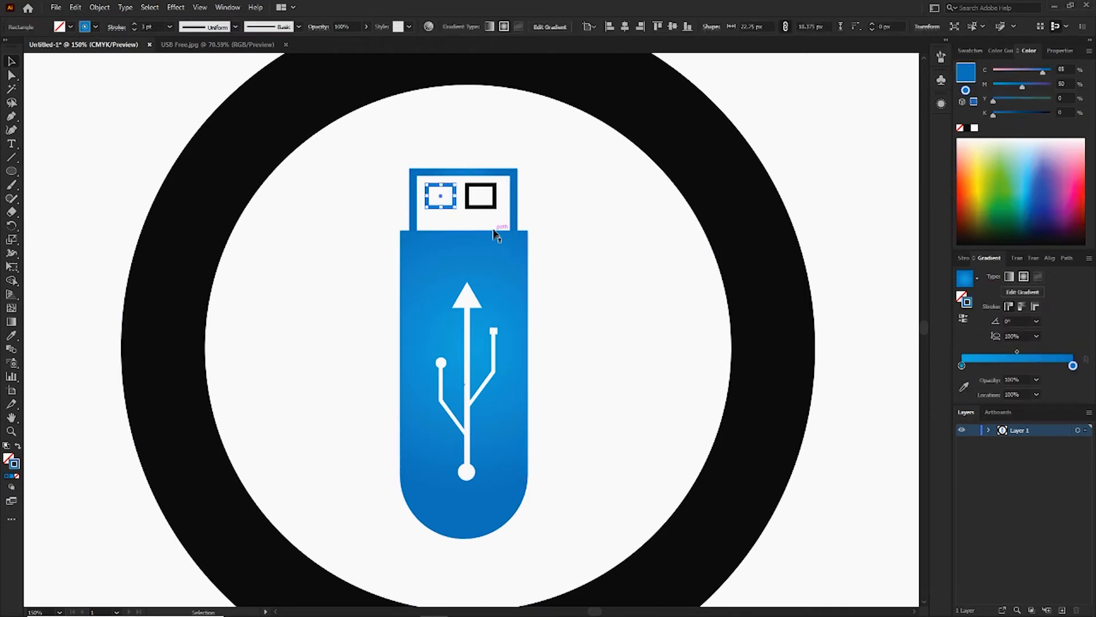
{"action": "left_click", "coordinate": [496, 206]}
{"action": "left_click", "coordinate": [1004, 345]}
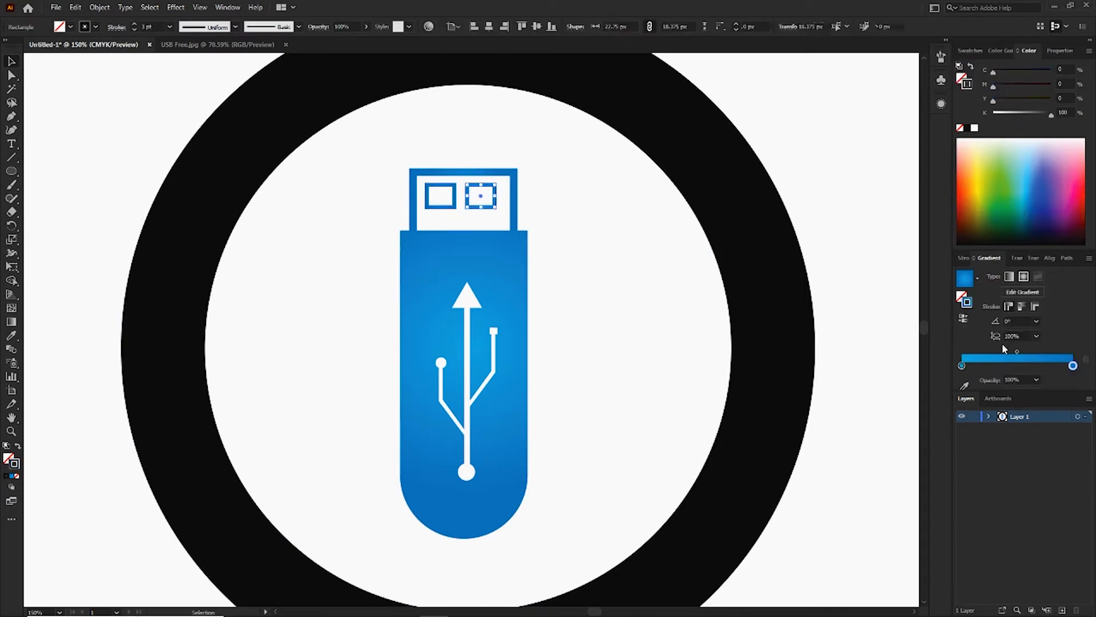
{"action": "left_click", "coordinate": [641, 302]}
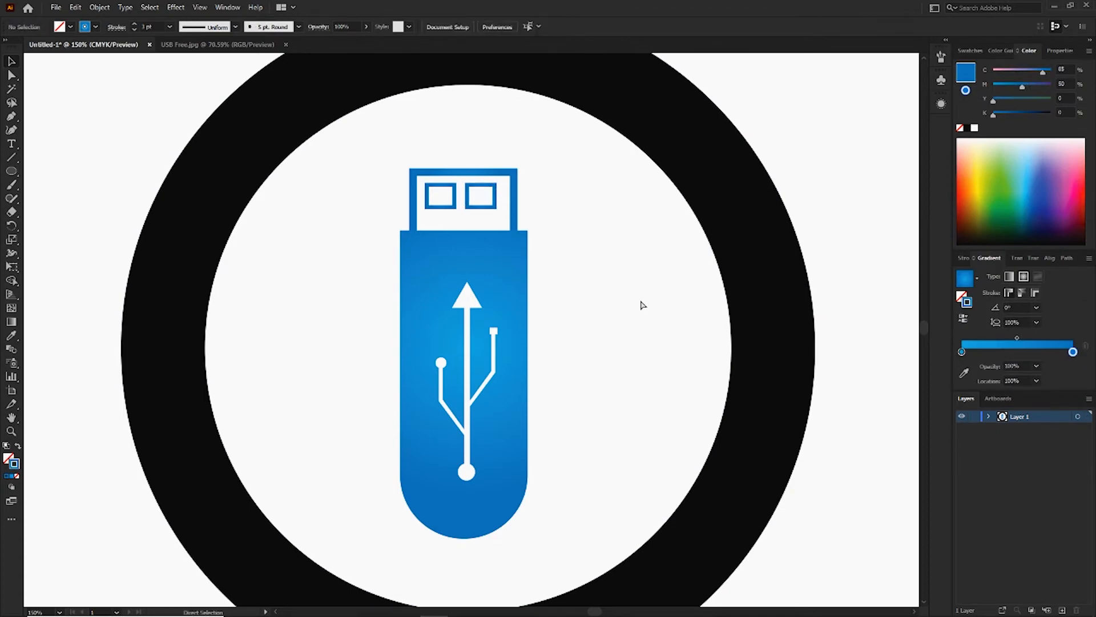
Fill the black ring around the drive with the blue radial gradient, leaving its stroke empty.
{"action": "key", "text": "ctrl+minus"}
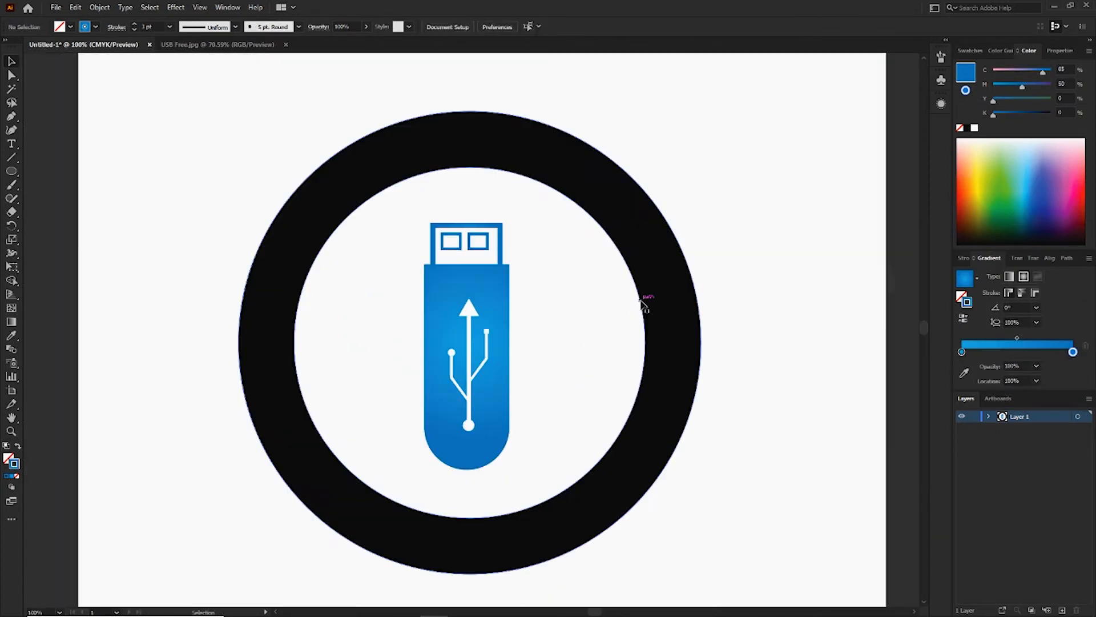
{"action": "left_click", "coordinate": [493, 230]}
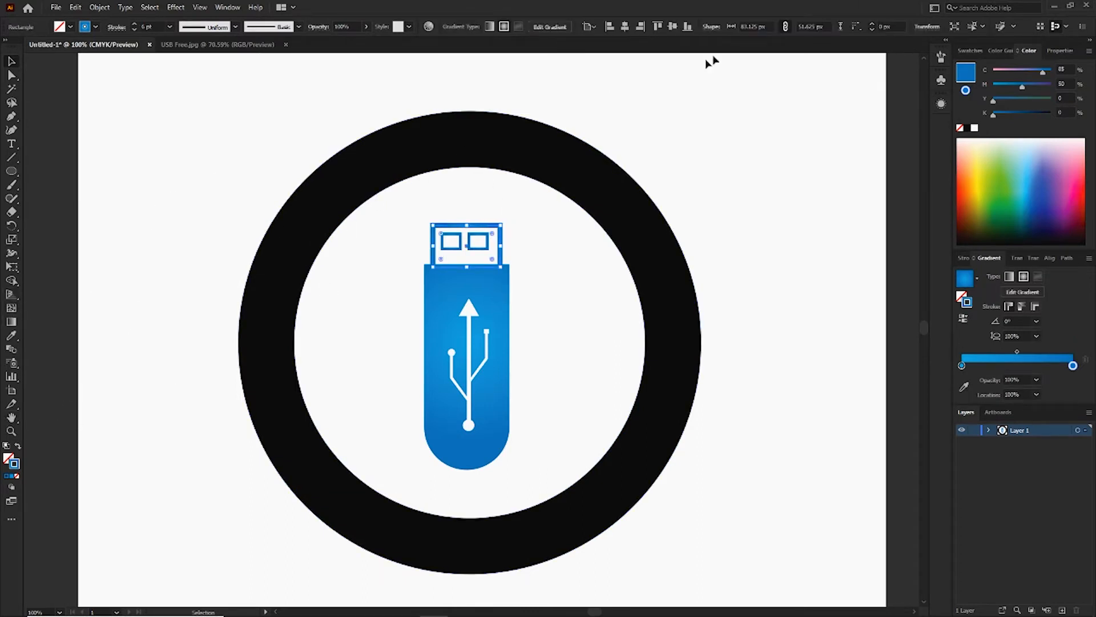
{"action": "left_click", "coordinate": [263, 139]}
{"action": "left_click", "coordinate": [381, 176]}
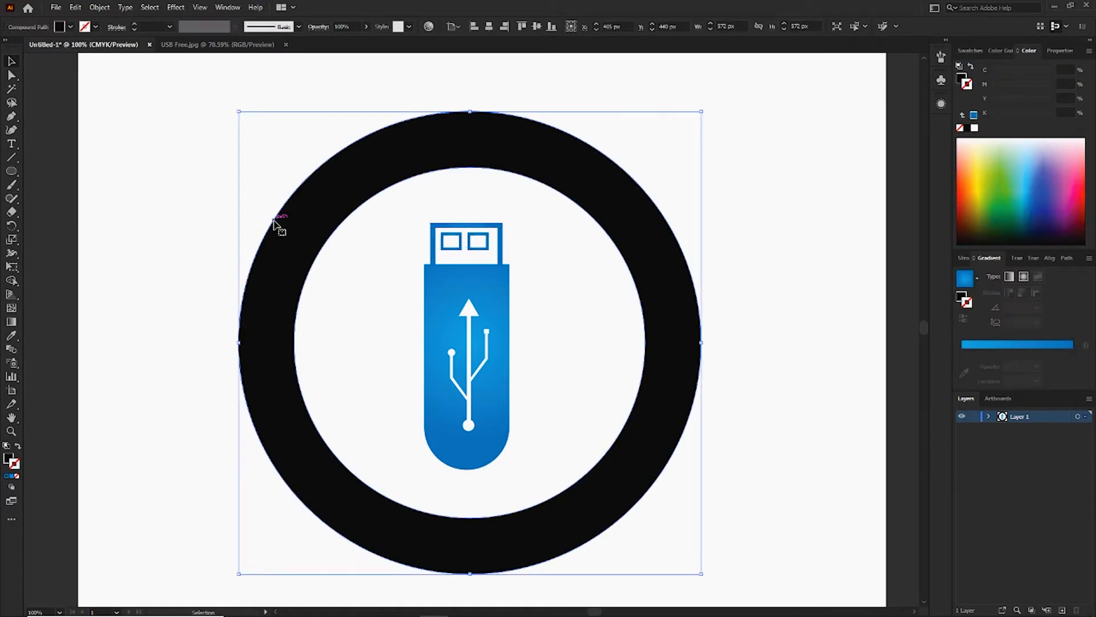
{"action": "left_click", "coordinate": [995, 345]}
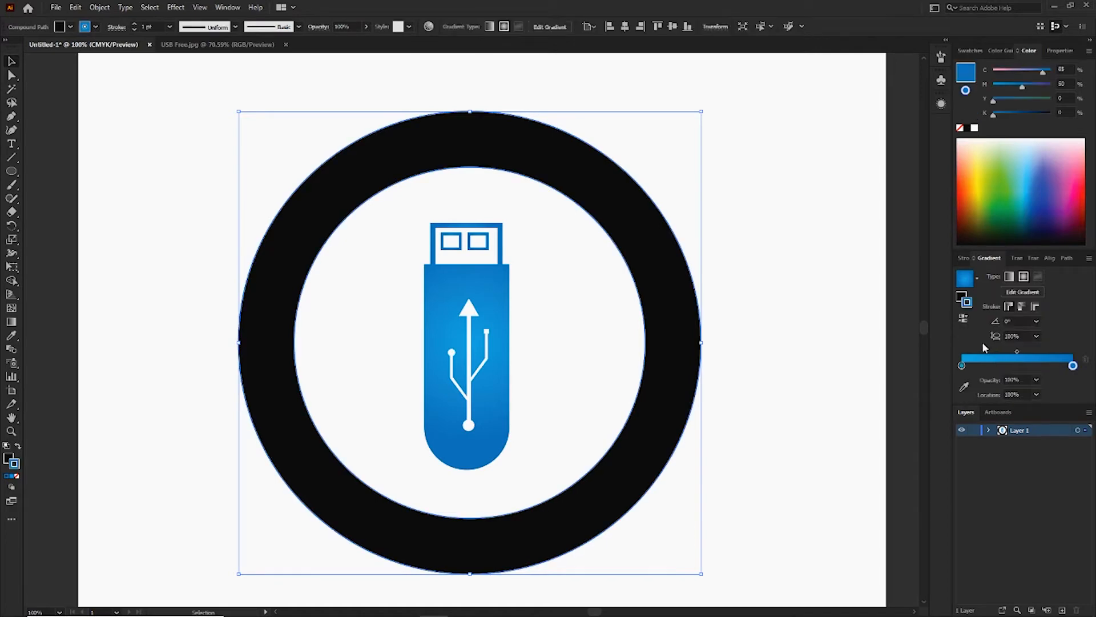
{"action": "key", "text": "ctrl+z"}
{"action": "left_click", "coordinate": [9, 458]}
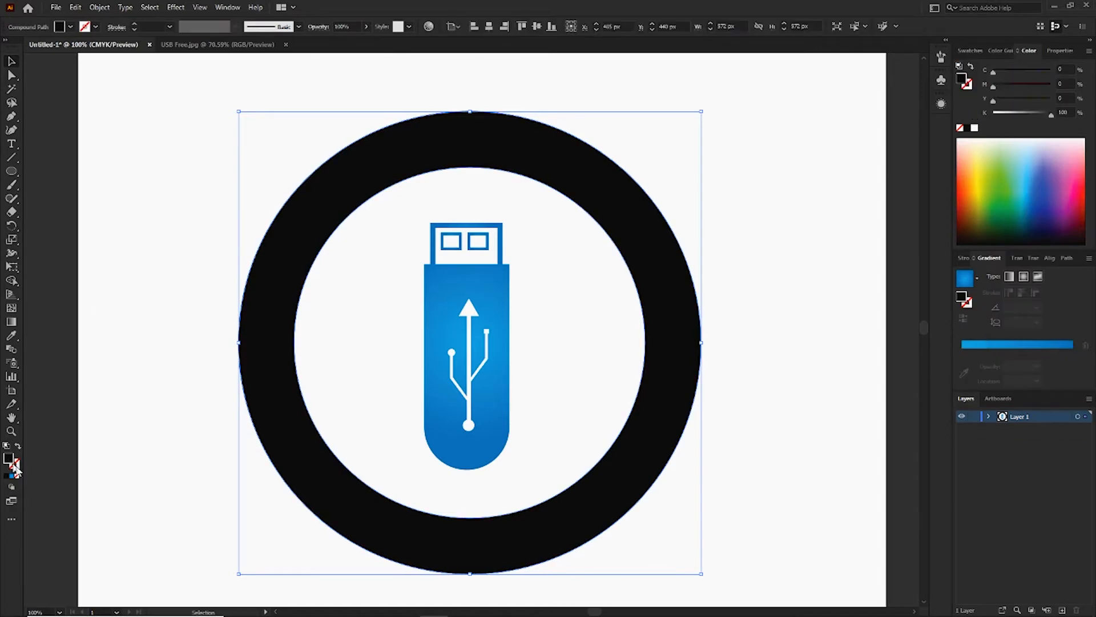
{"action": "left_click", "coordinate": [999, 345]}
{"action": "left_click", "coordinate": [997, 346]}
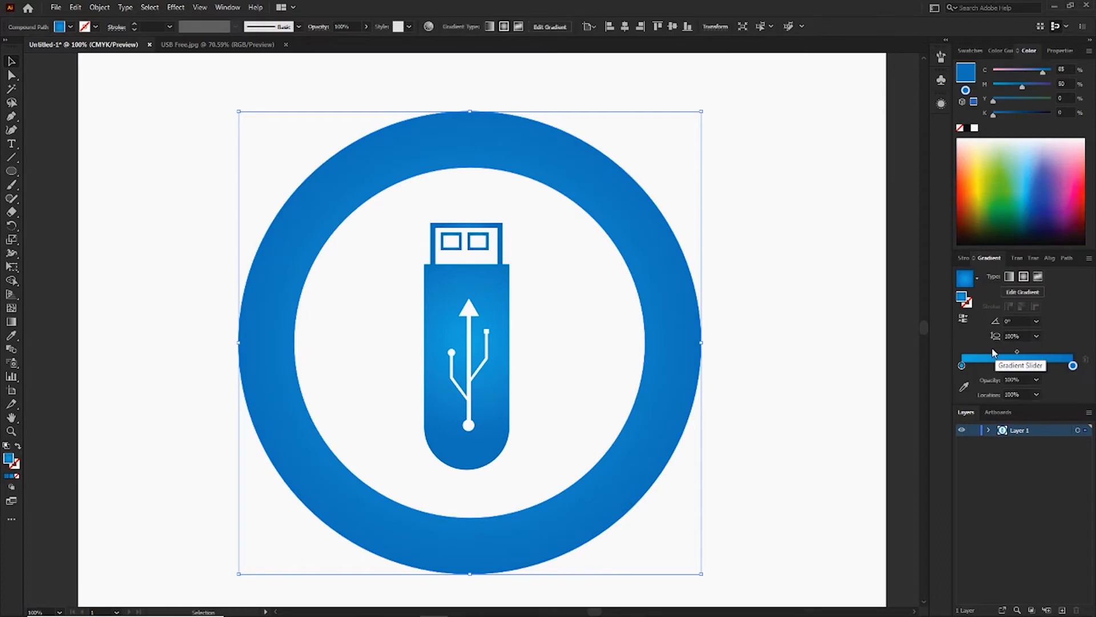
{"action": "key", "text": "ctrl+minus"}
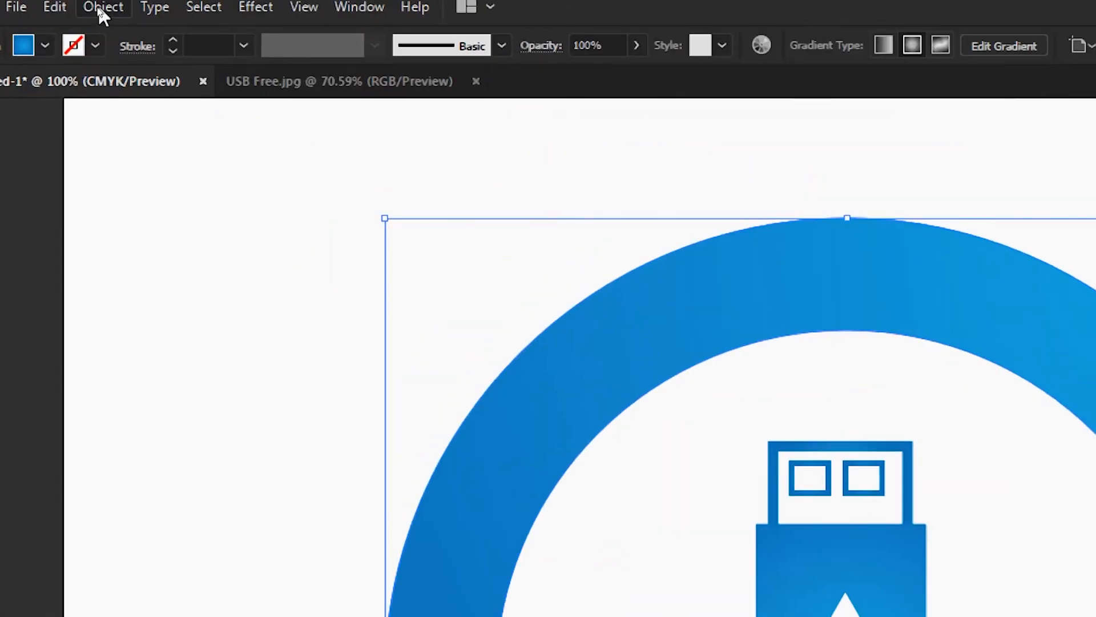
Create an offset copy of the ring with Offset Path, using a 10 px offset and Miter joins.
{"action": "left_click", "coordinate": [101, 8]}
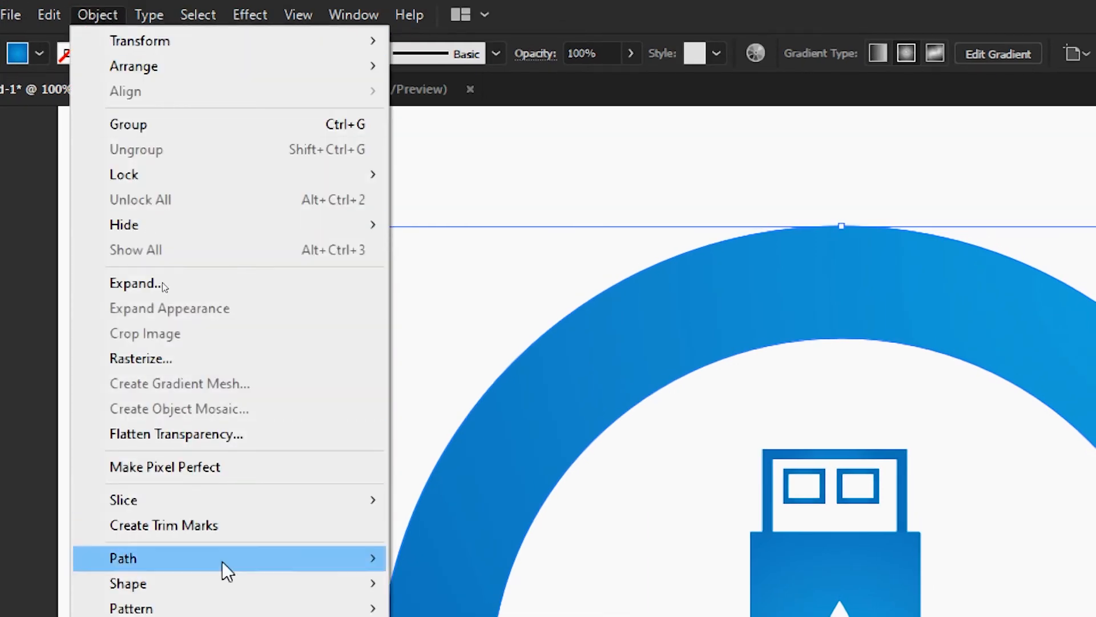
{"action": "mouse_move", "coordinate": [245, 554]}
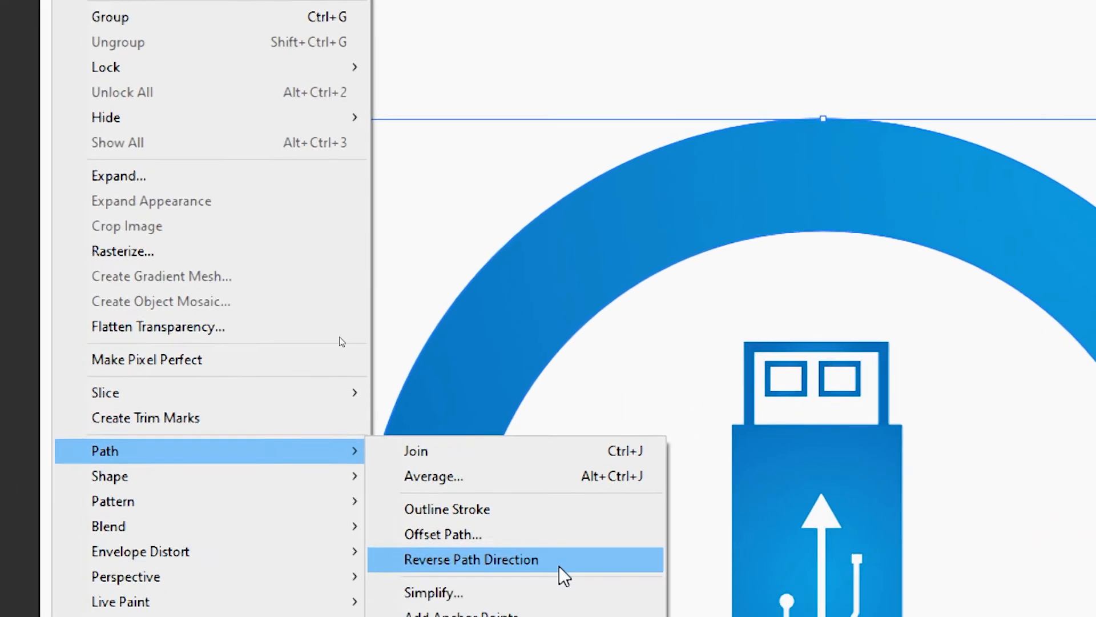
{"action": "left_click", "coordinate": [557, 531]}
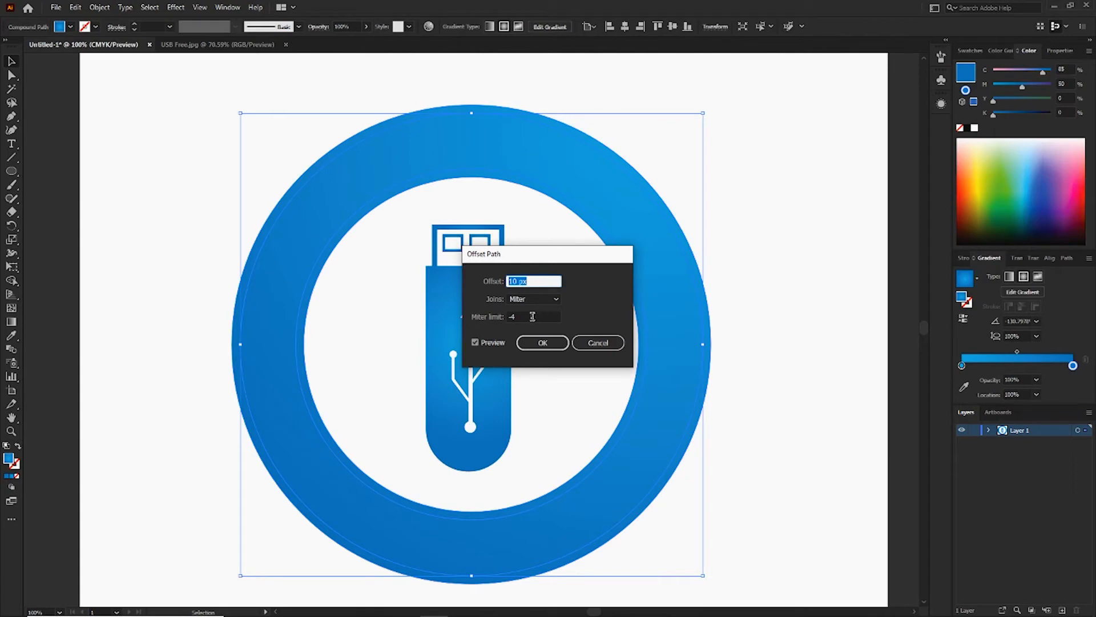
{"action": "left_click", "coordinate": [512, 316]}
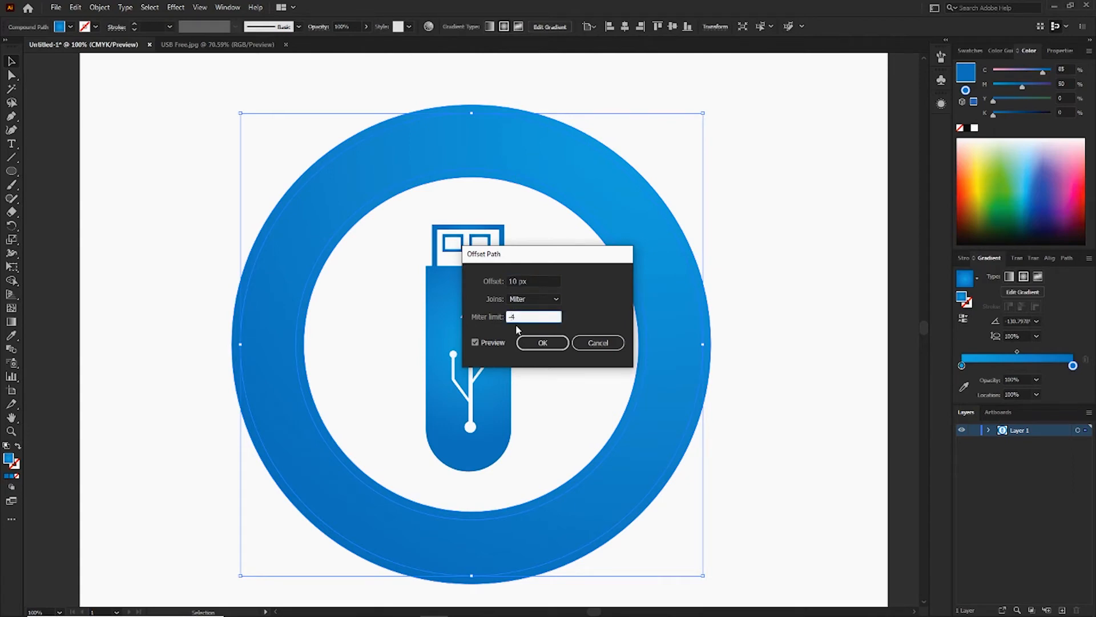
{"action": "key", "text": "Tab"}
{"action": "left_click", "coordinate": [543, 345]}
{"action": "left_click", "coordinate": [543, 343]}
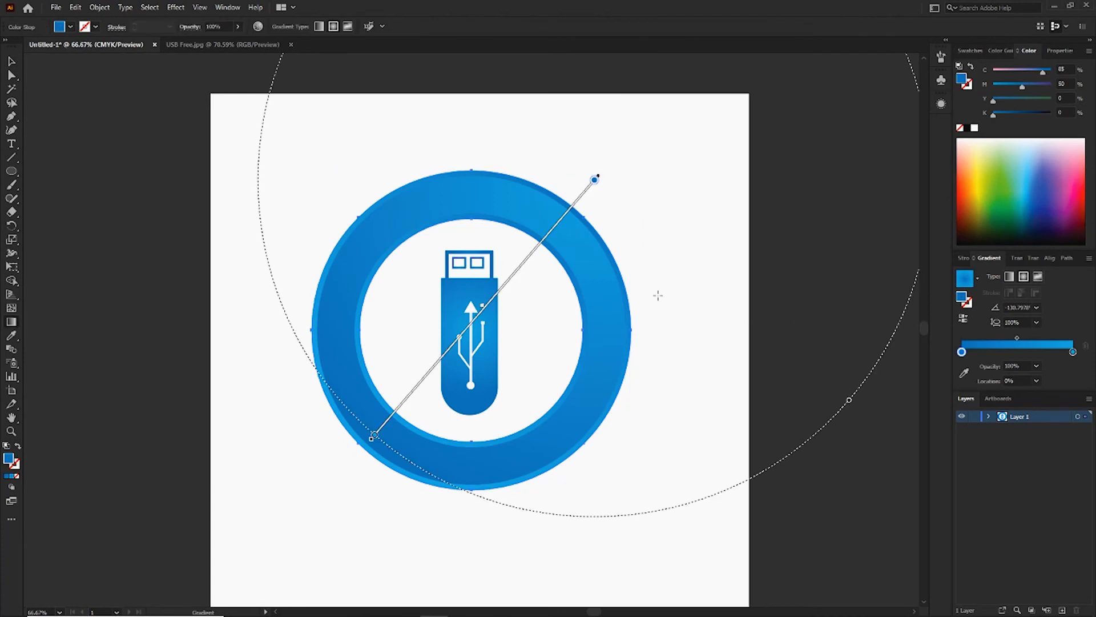
Reverse the offset ring's gradient and redraw it diagonally across the ring from upper left to lower right.
{"action": "left_click_drag", "start_coordinate": [585, 210], "coordinate": [379, 391]}
{"action": "mouse_move", "coordinate": [251, 210]}
{"action": "left_mouse_down"}
{"action": "mouse_move", "coordinate": [666, 477]}
{"action": "mouse_move", "coordinate": [560, 499]}
{"action": "mouse_move", "coordinate": [443, 472]}
{"action": "mouse_move", "coordinate": [466, 462]}
{"action": "left_mouse_up"}
{"action": "mouse_move", "coordinate": [278, 242]}
{"action": "left_mouse_down"}
{"action": "mouse_move", "coordinate": [413, 216]}
{"action": "mouse_move", "coordinate": [352, 198]}
{"action": "mouse_move", "coordinate": [434, 232]}
{"action": "mouse_move", "coordinate": [468, 261]}
{"action": "mouse_move", "coordinate": [443, 250]}
{"action": "left_mouse_up"}
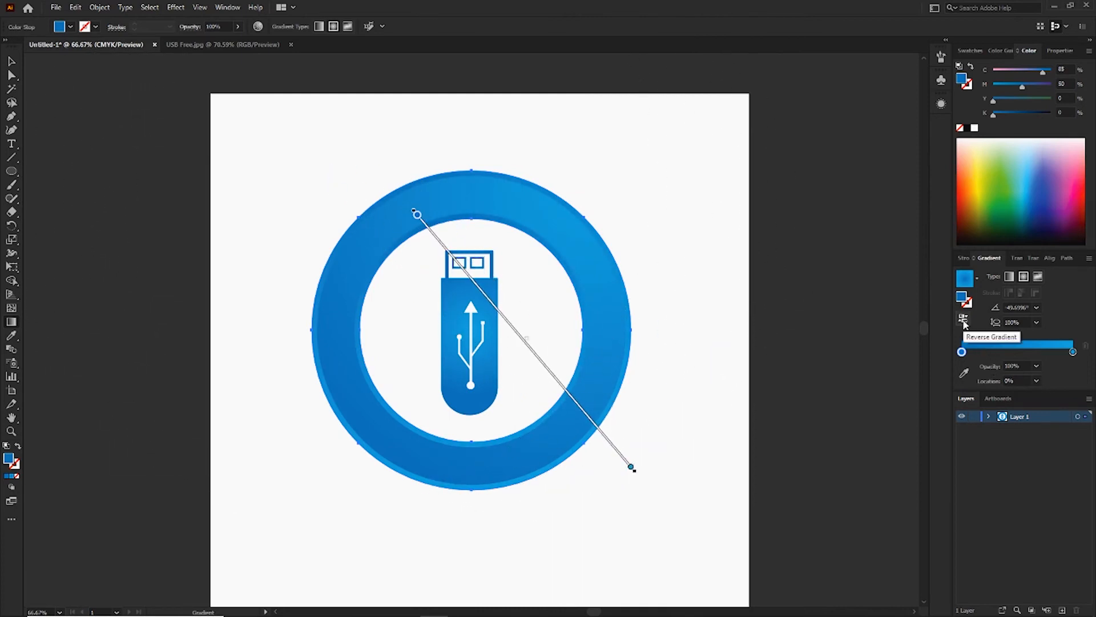
{"action": "left_click", "coordinate": [963, 319]}
{"action": "mouse_move", "coordinate": [314, 159]}
{"action": "left_mouse_down"}
{"action": "mouse_move", "coordinate": [458, 245]}
{"action": "mouse_move", "coordinate": [732, 447]}
{"action": "mouse_move", "coordinate": [901, 475]}
{"action": "mouse_move", "coordinate": [690, 480]}
{"action": "mouse_move", "coordinate": [619, 508]}
{"action": "mouse_move", "coordinate": [621, 497]}
{"action": "left_mouse_up"}
{"action": "mouse_move", "coordinate": [368, 292]}
{"action": "left_mouse_down"}
{"action": "mouse_move", "coordinate": [533, 269]}
{"action": "mouse_move", "coordinate": [482, 371]}
{"action": "mouse_move", "coordinate": [352, 387]}
{"action": "mouse_move", "coordinate": [372, 374]}
{"action": "left_mouse_up"}
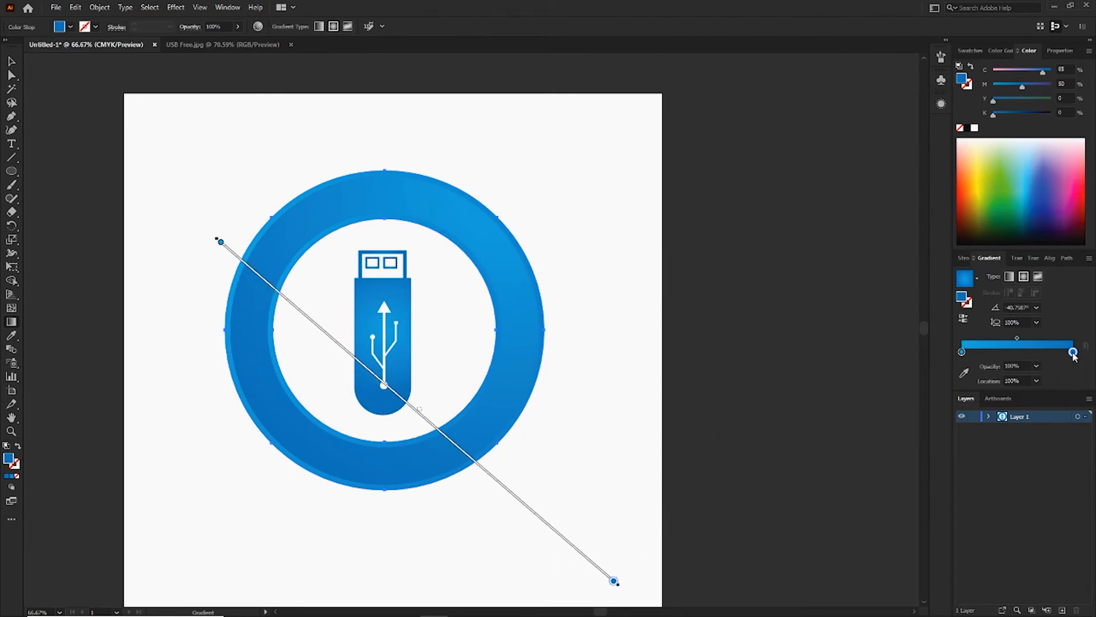
Lighten the offset ring's gradient by adjusting the magenta amount of its colour stops.
{"action": "mouse_move", "coordinate": [1021, 91]}
{"action": "left_mouse_down"}
{"action": "mouse_move", "coordinate": [1012, 92]}
{"action": "mouse_move", "coordinate": [1049, 77]}
{"action": "mouse_move", "coordinate": [1026, 70]}
{"action": "mouse_move", "coordinate": [1006, 88]}
{"action": "mouse_move", "coordinate": [1022, 74]}
{"action": "left_mouse_up"}
{"action": "left_click", "coordinate": [962, 351]}
{"action": "left_click", "coordinate": [1003, 85]}
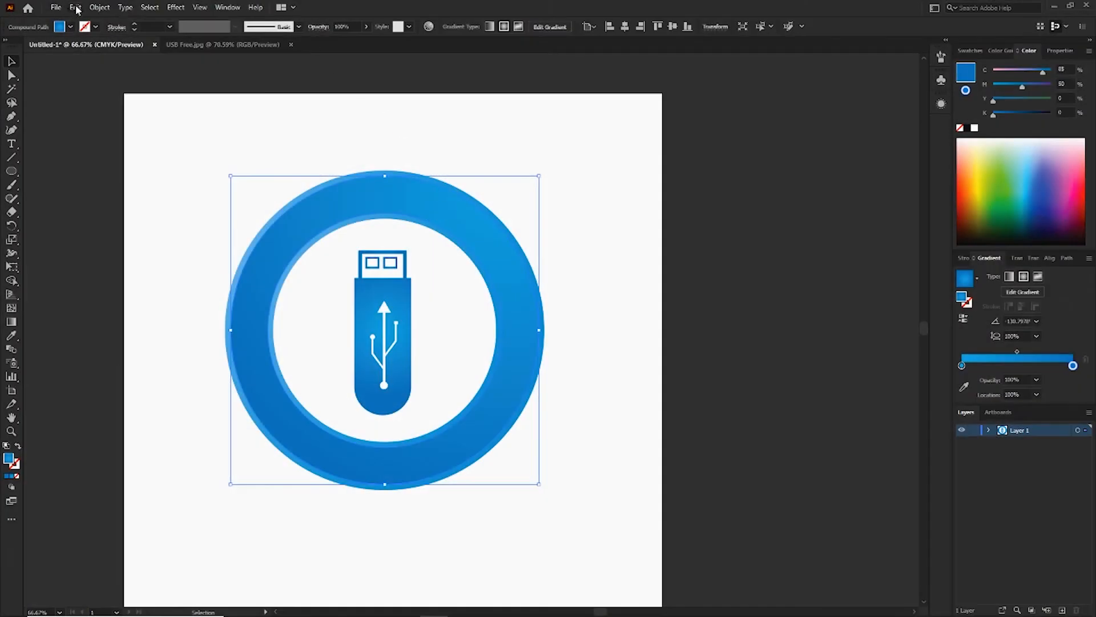
Copy the original inner ring and paste the duplicate in front of it.
{"action": "left_click", "coordinate": [77, 10]}
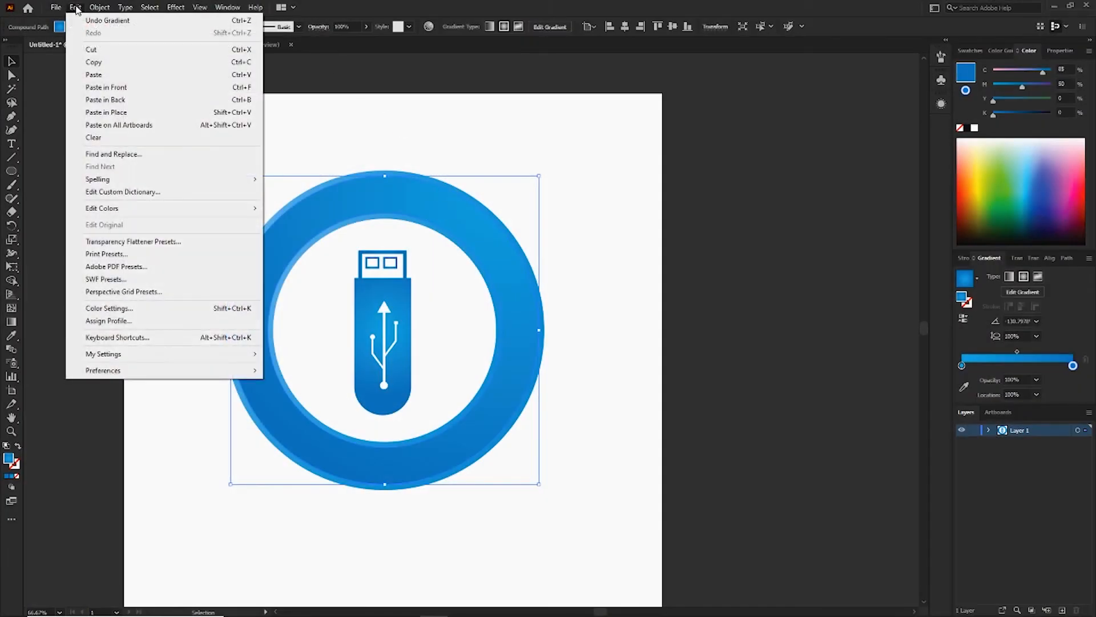
{"action": "left_click", "coordinate": [127, 63]}
{"action": "left_click", "coordinate": [76, 8]}
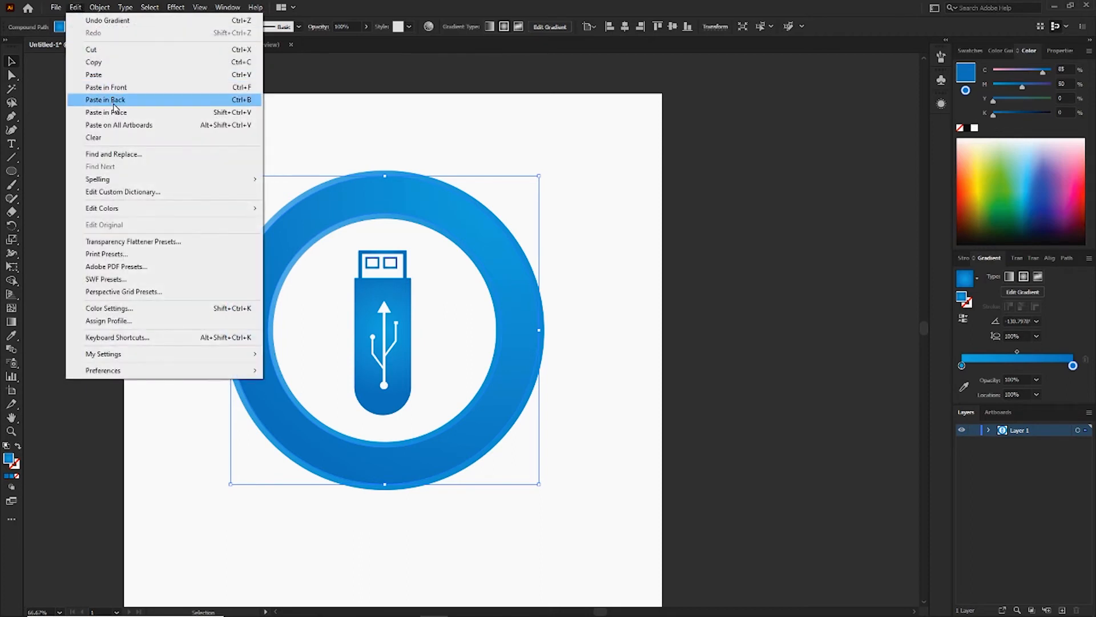
{"action": "left_click", "coordinate": [129, 89]}
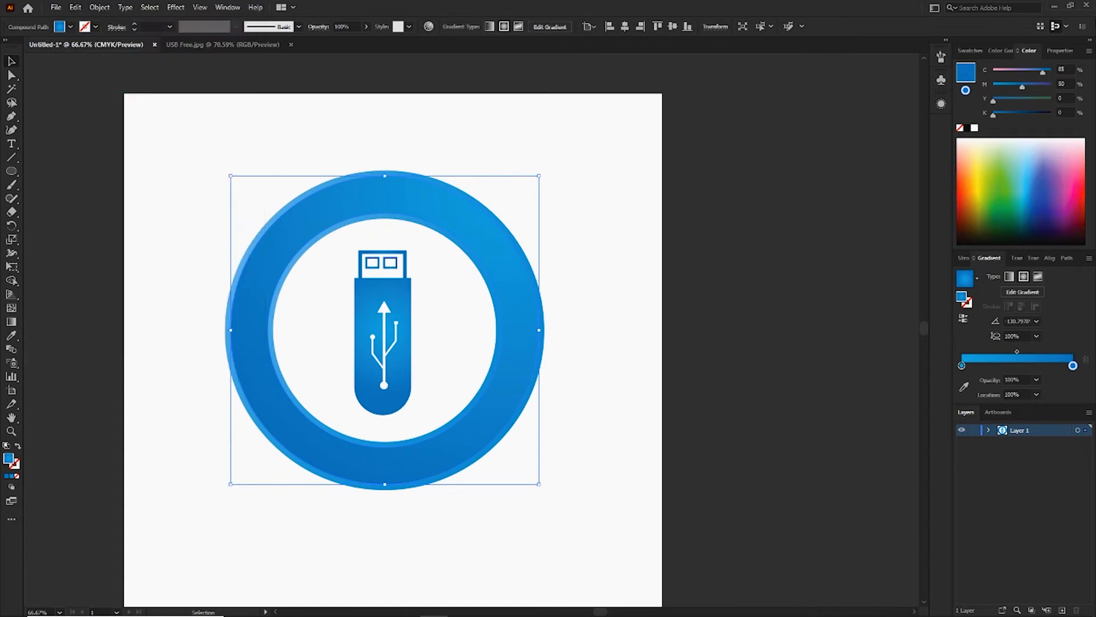
Recolour the front ring's gradient to light gray at both ends, removing the extra middle stop.
{"action": "left_click", "coordinate": [978, 50]}
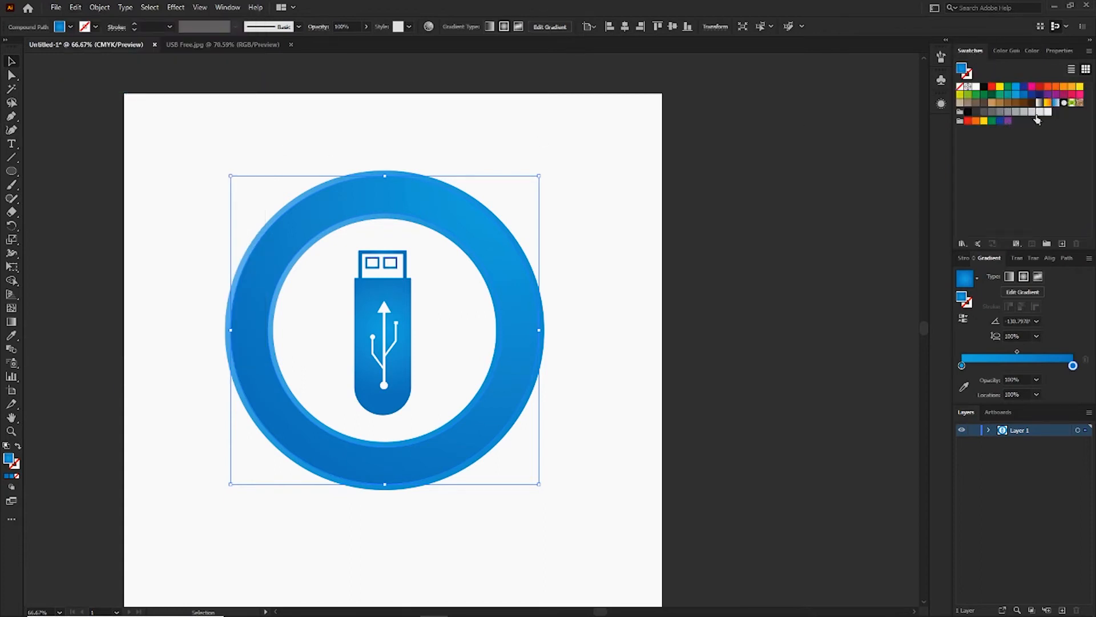
{"action": "left_click_drag", "start_coordinate": [1038, 118], "coordinate": [963, 367]}
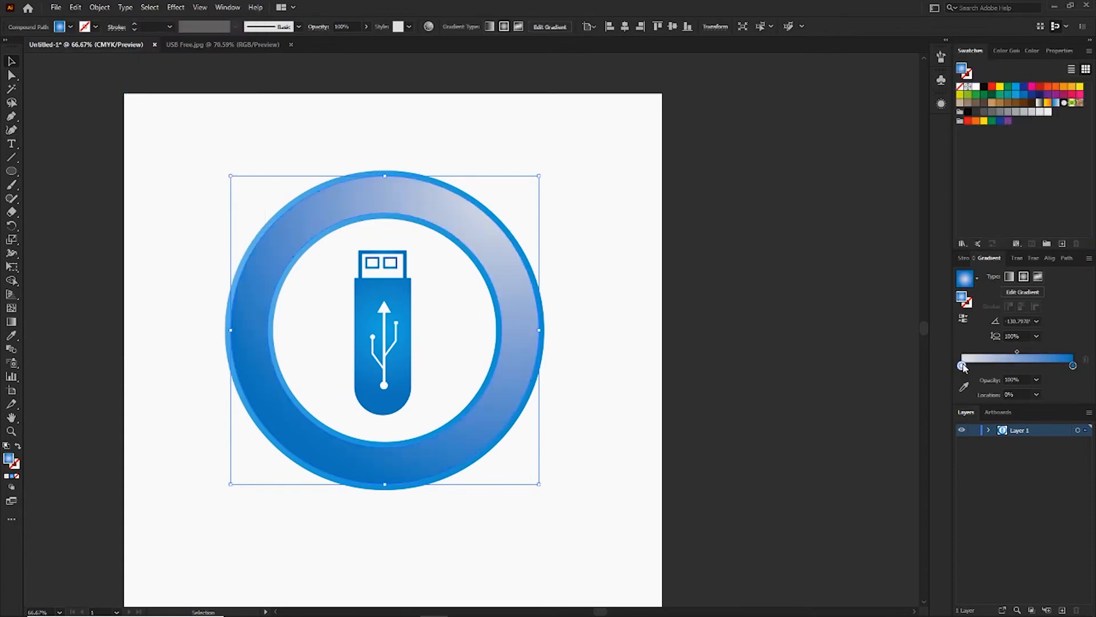
{"action": "left_click", "coordinate": [1072, 366]}
{"action": "left_click", "coordinate": [996, 366]}
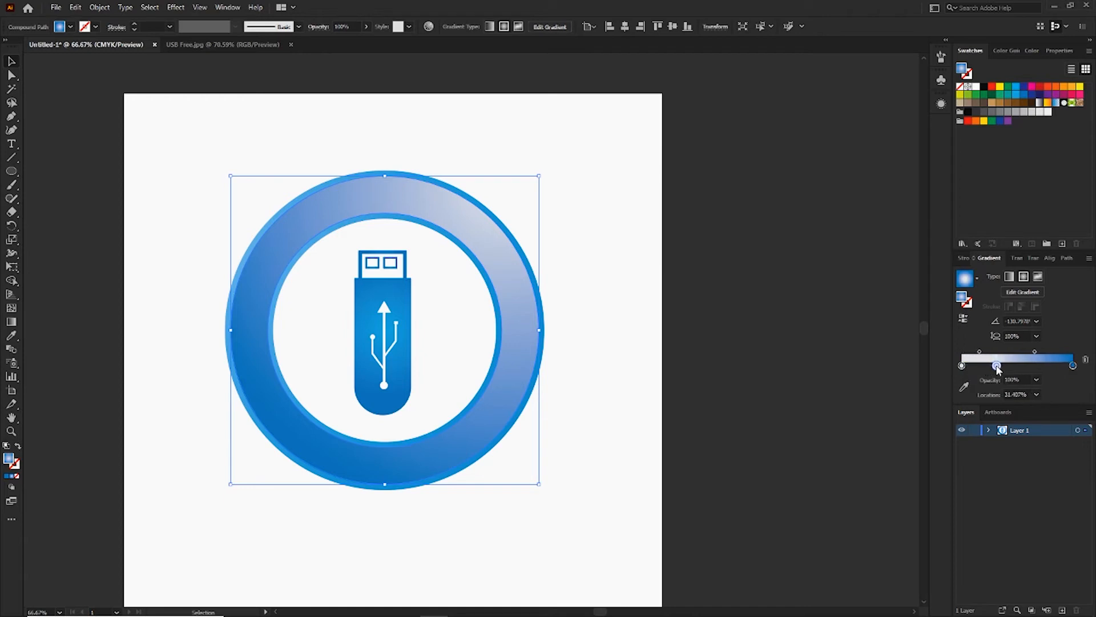
{"action": "left_click", "coordinate": [1085, 360]}
{"action": "left_click_drag", "start_coordinate": [997, 366], "coordinate": [1075, 367]}
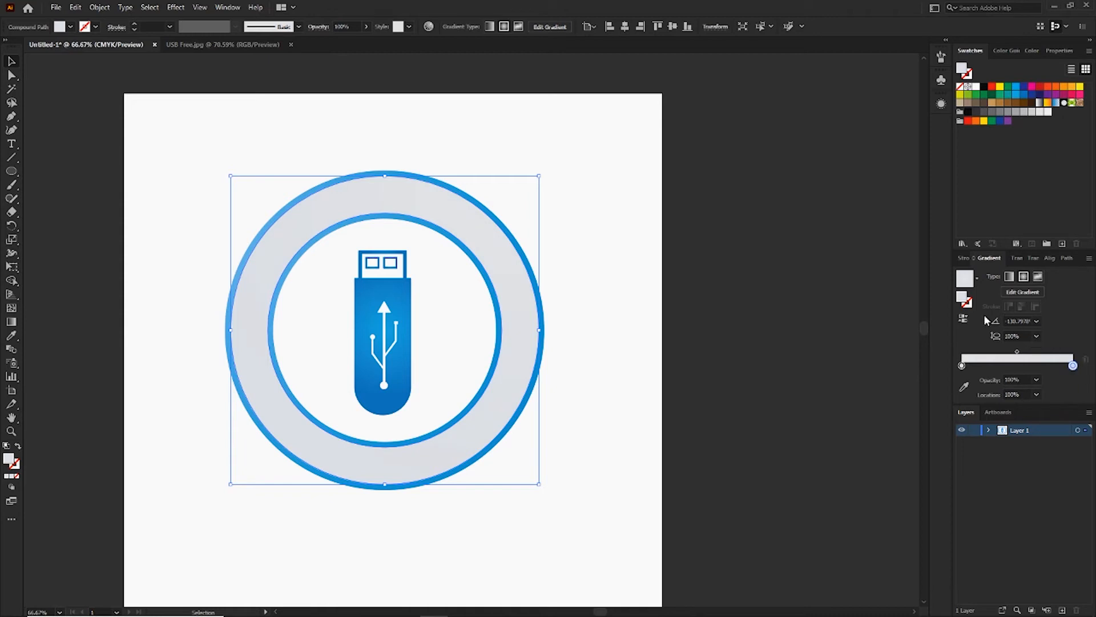
{"action": "key", "text": "p"}
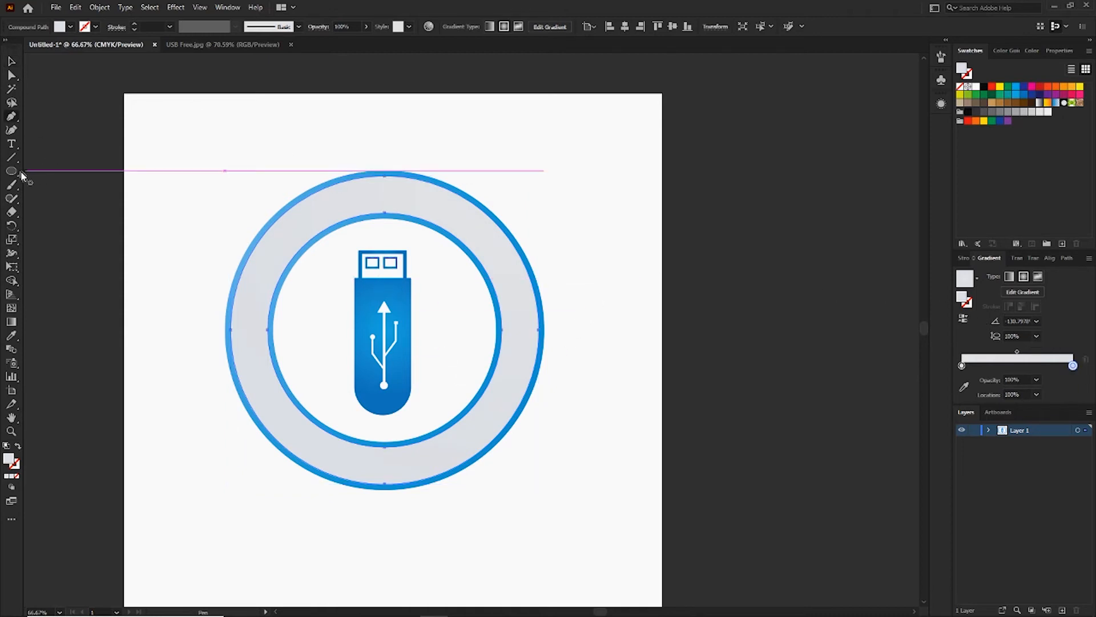
Draw a closed shape with the Pen tool covering the ring's upper right part, with a curved lower edge crossing the ring.
{"action": "left_click", "coordinate": [12, 63]}
{"action": "left_click", "coordinate": [176, 146]}
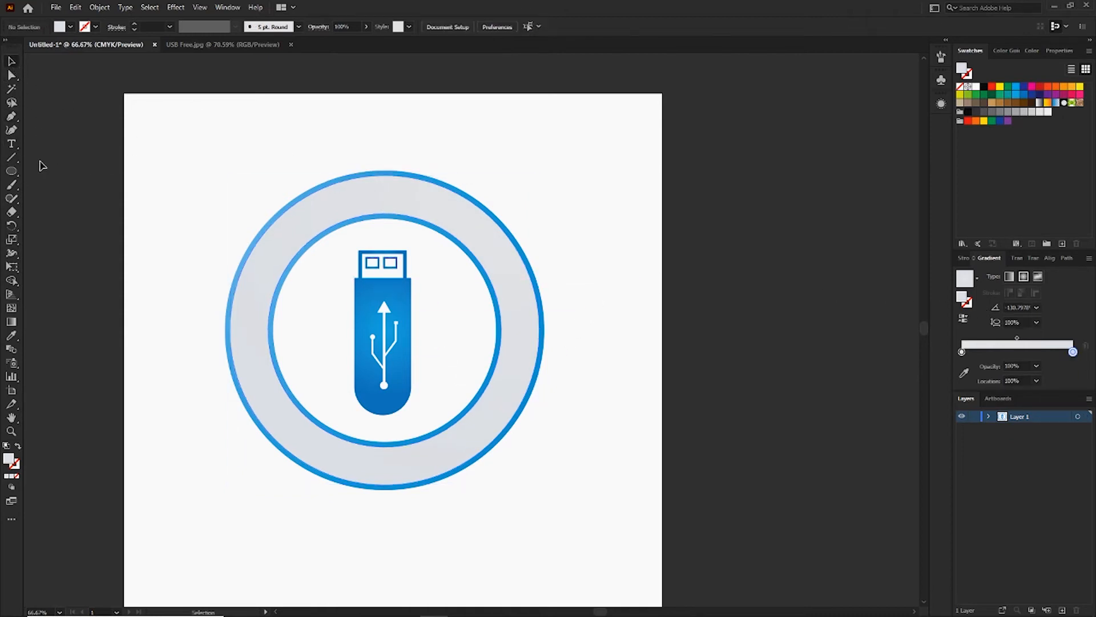
{"action": "left_click", "coordinate": [14, 116]}
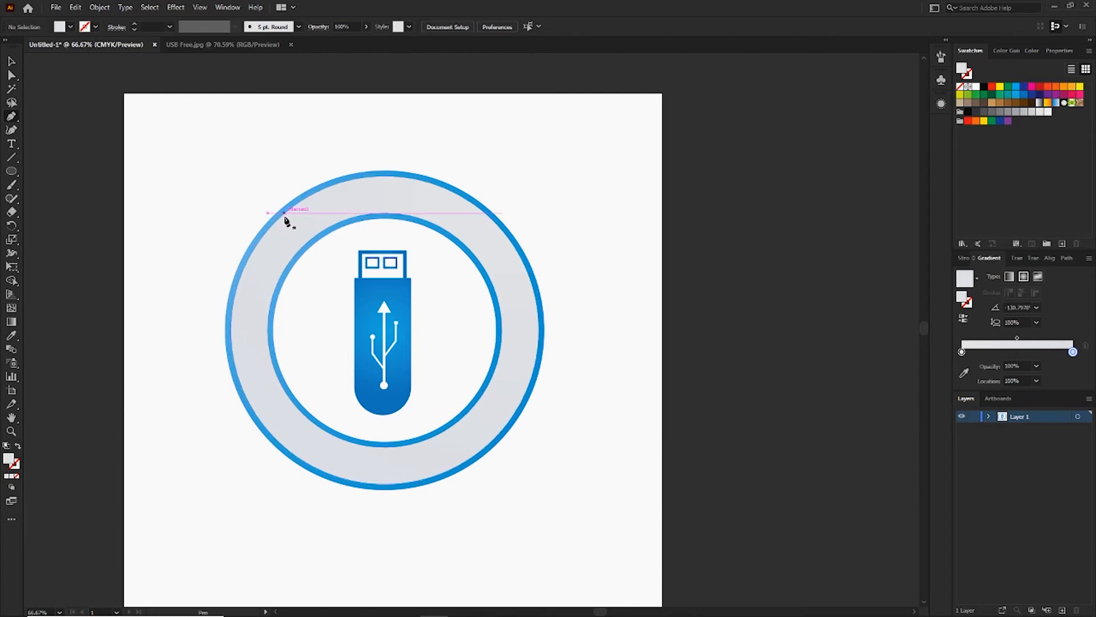
{"action": "left_click", "coordinate": [254, 240]}
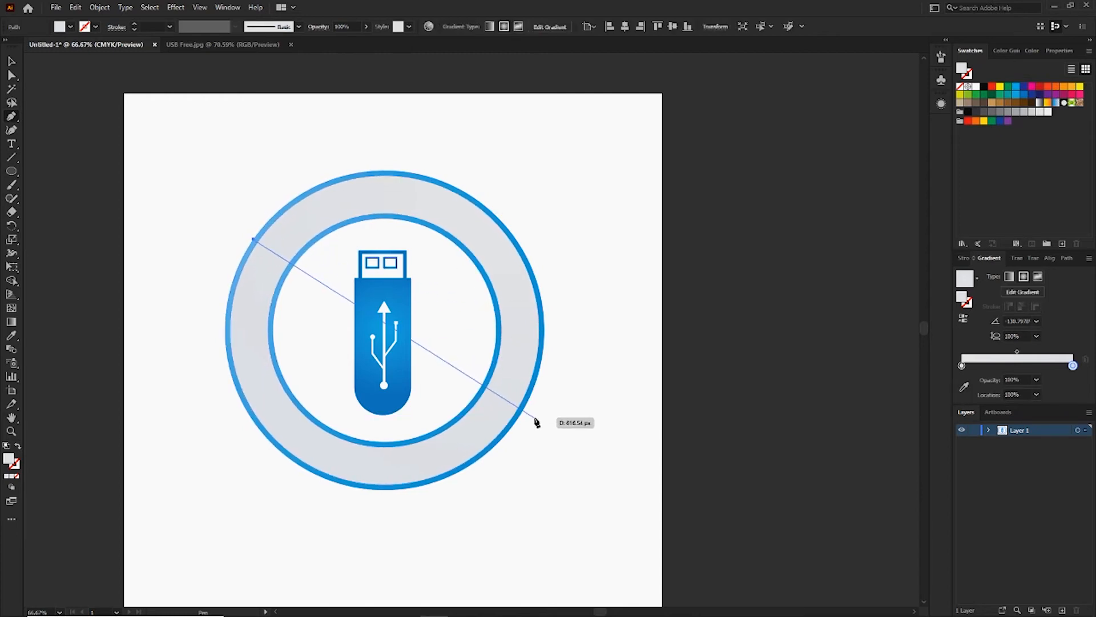
{"action": "left_click_drag", "start_coordinate": [534, 415], "coordinate": [585, 585]}
{"action": "key", "text": "space"}
{"action": "left_click_drag", "start_coordinate": [590, 385], "coordinate": [599, 501]}
{"action": "left_click", "coordinate": [616, 402]}
{"action": "left_click_drag", "start_coordinate": [615, 211], "coordinate": [611, 202]}
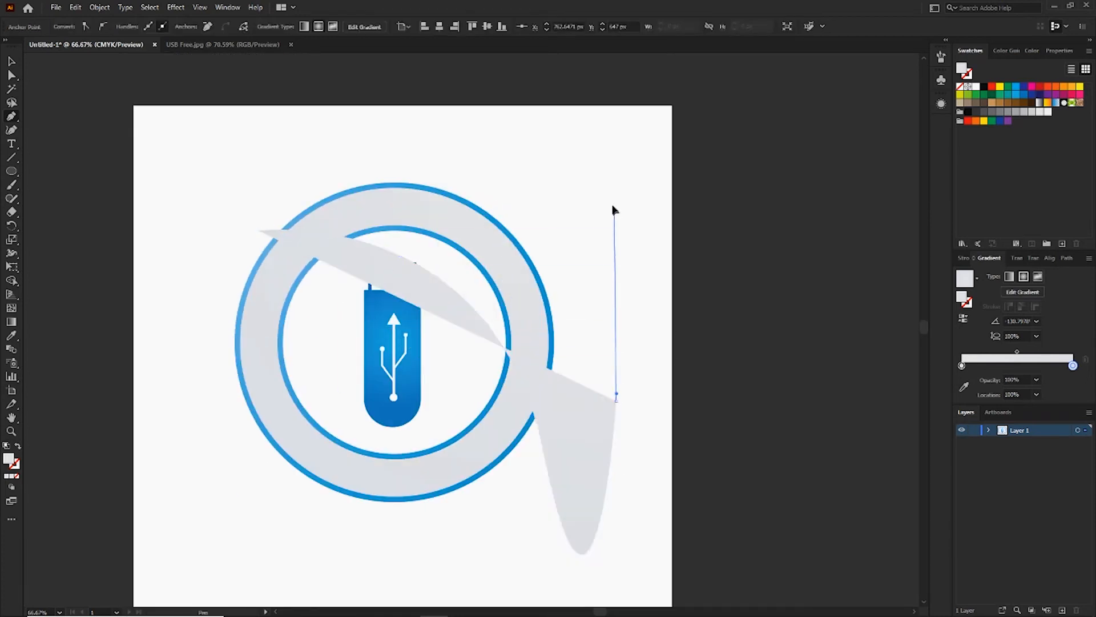
{"action": "left_click_drag", "start_coordinate": [401, 110], "coordinate": [377, 119]}
{"action": "left_click", "coordinate": [257, 232]}
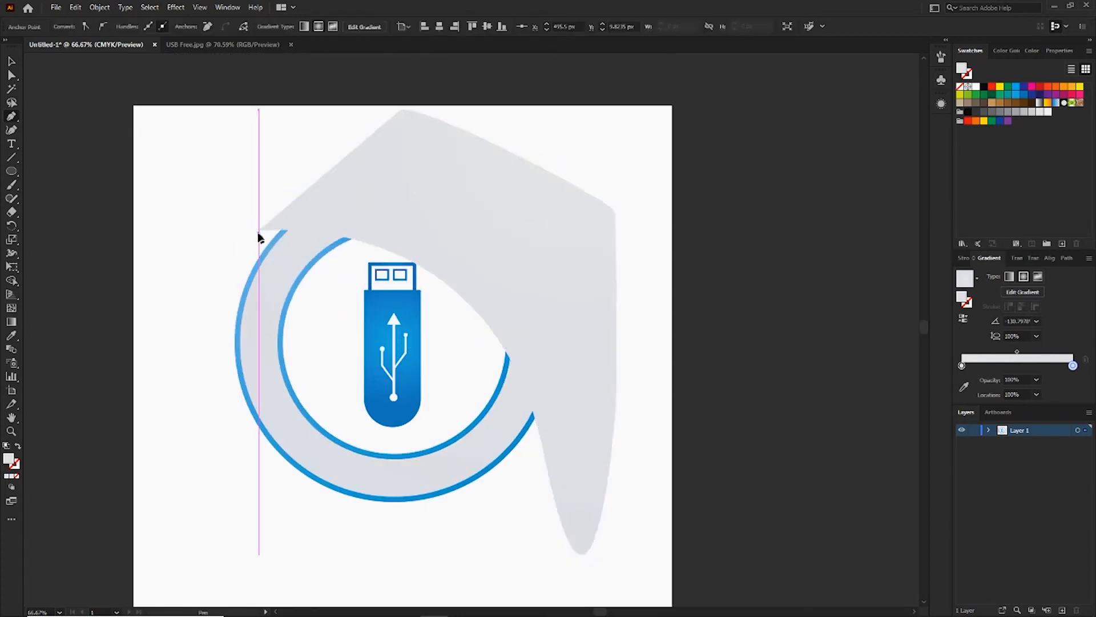
{"action": "left_click", "coordinate": [259, 232]}
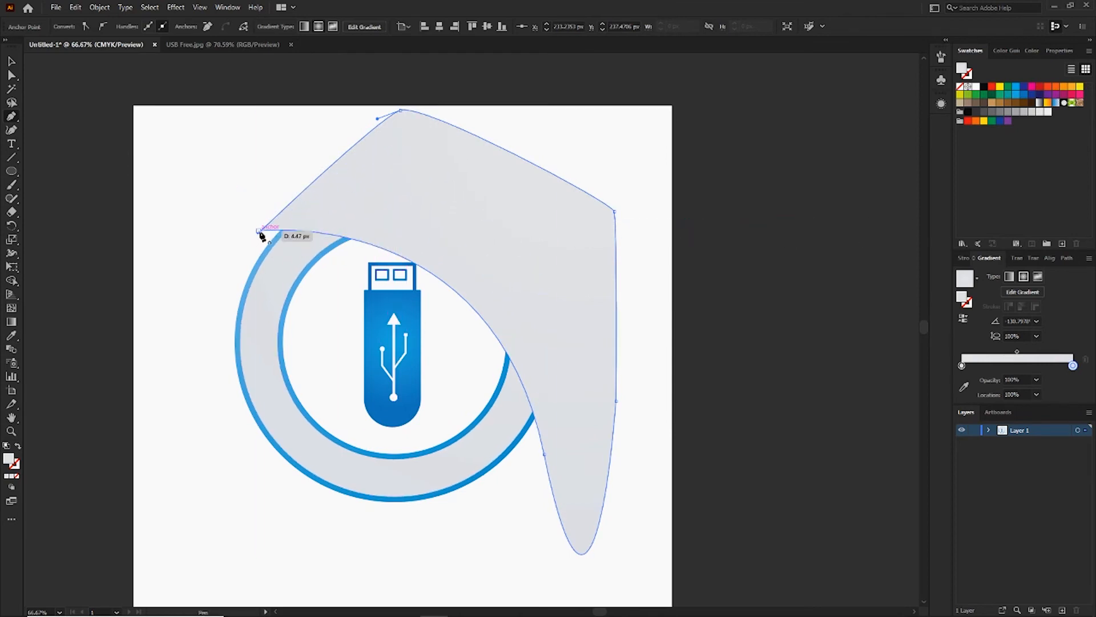
{"action": "left_click", "coordinate": [259, 231]}
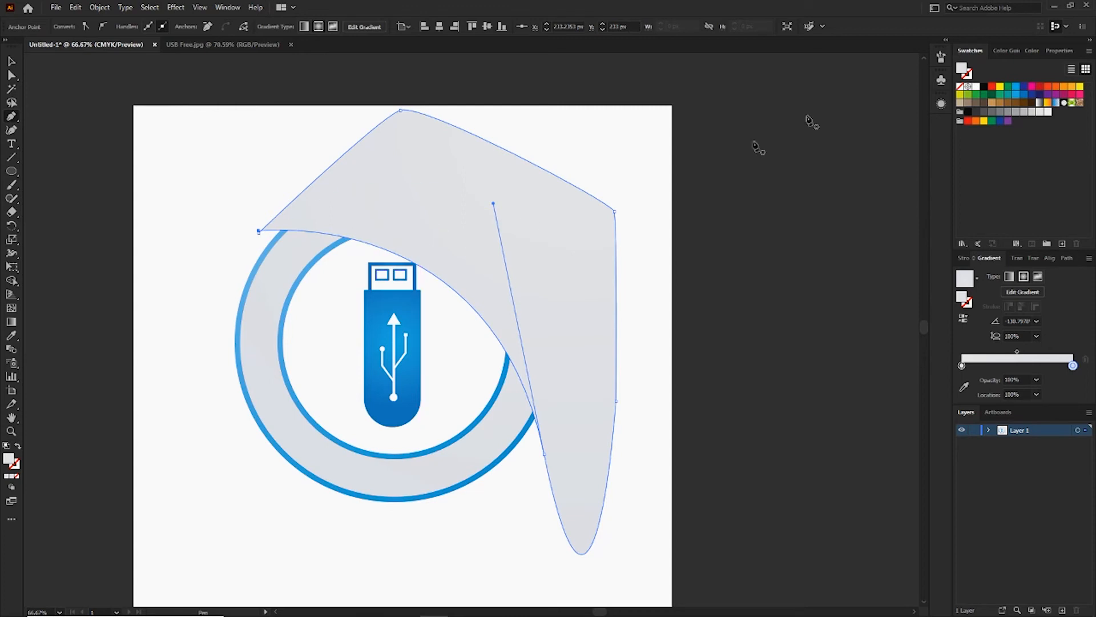
Divide the front light gray ring with the drawn shape using Pathfinder Divide, and ungroup the resulting pieces.
{"action": "left_click", "coordinate": [13, 64]}
{"action": "left_click", "coordinate": [84, 188]}
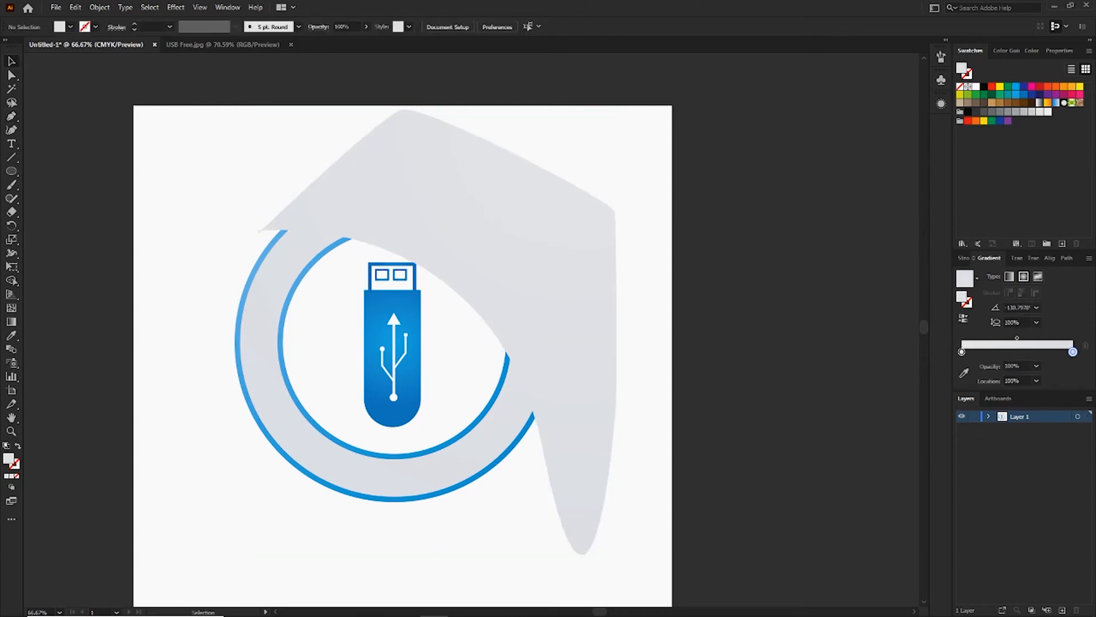
{"action": "left_click", "coordinate": [489, 220]}
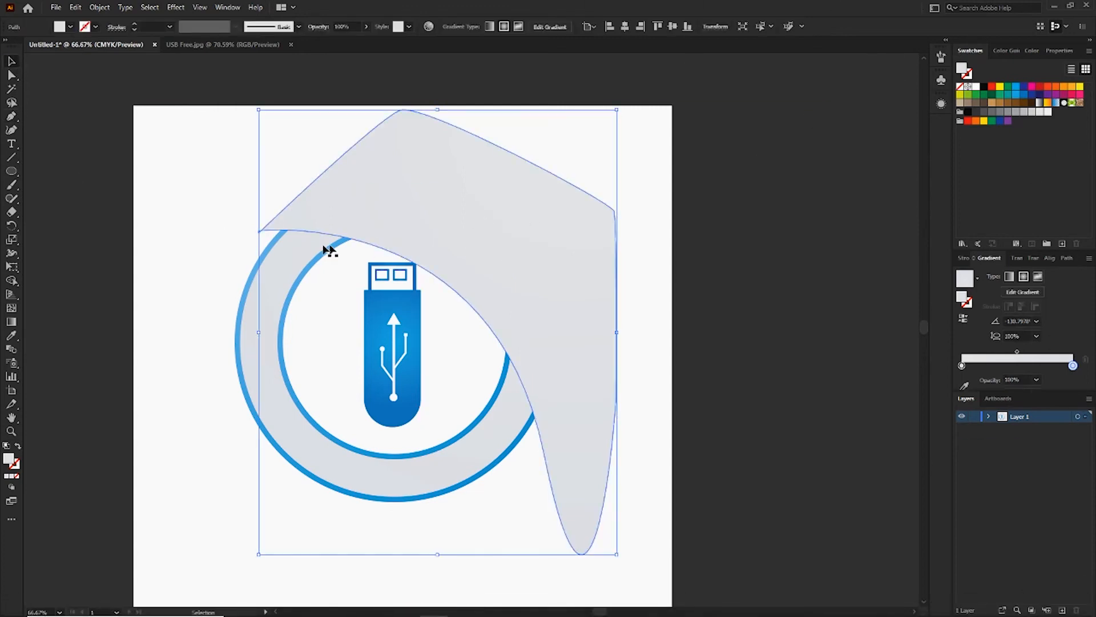
{"action": "left_click", "coordinate": [301, 245], "text": "shift"}
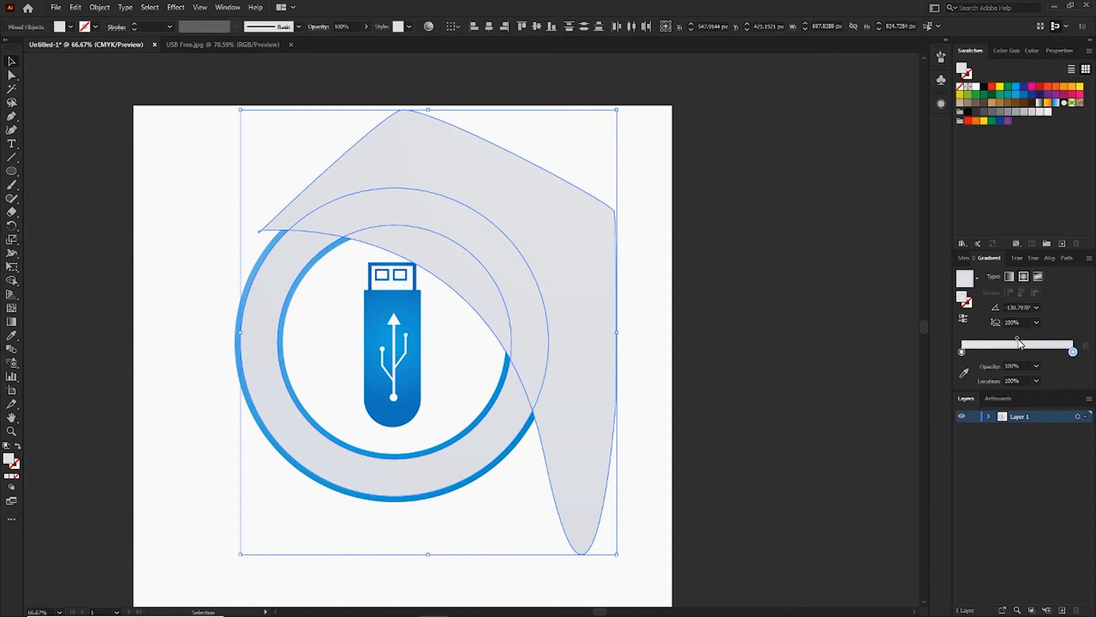
{"action": "left_click", "coordinate": [964, 260]}
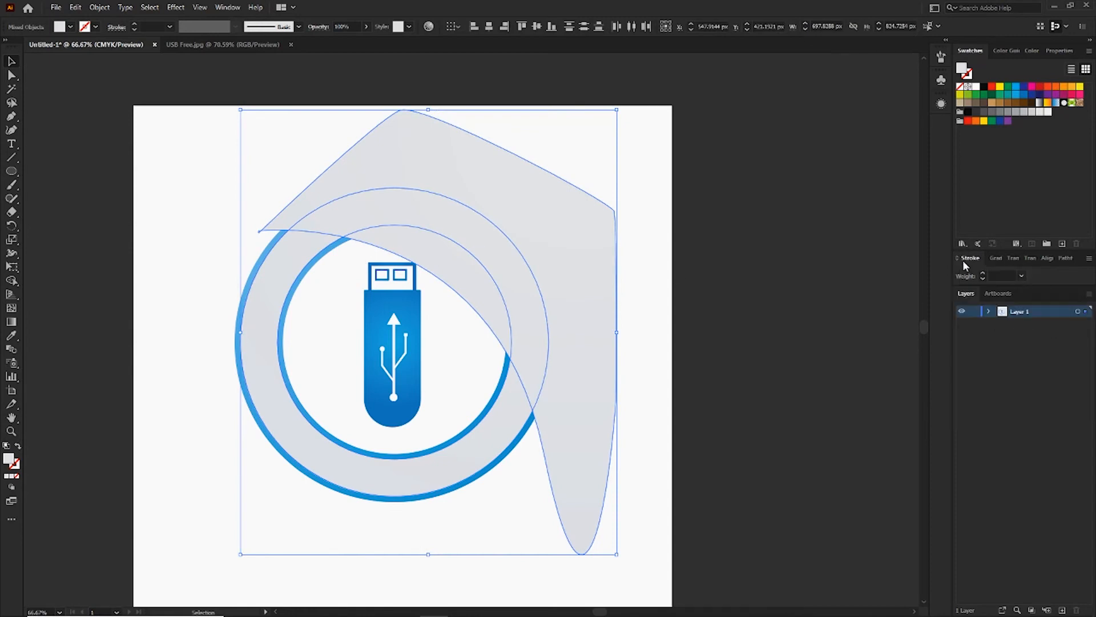
{"action": "left_click", "coordinate": [1061, 258]}
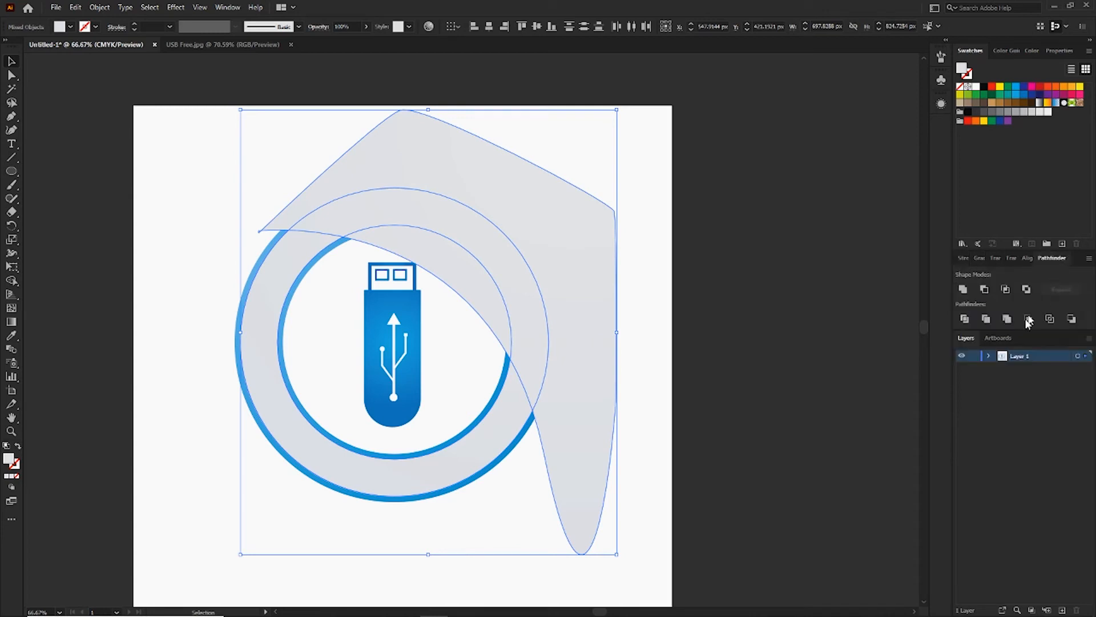
{"action": "left_click", "coordinate": [966, 321]}
{"action": "right_click", "coordinate": [477, 247]}
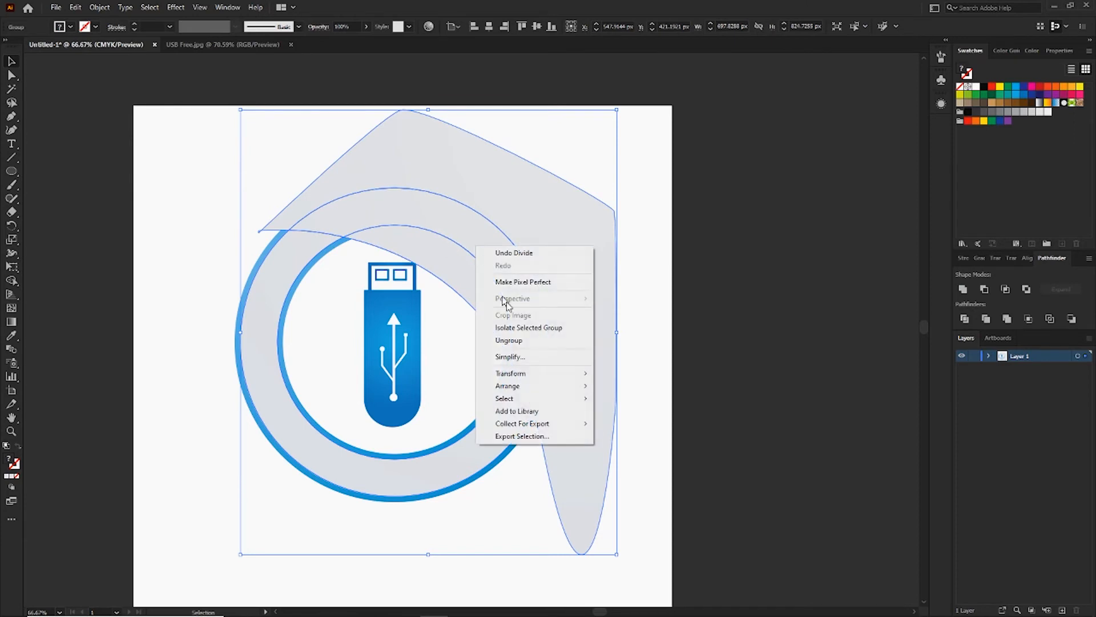
{"action": "left_click", "coordinate": [537, 346]}
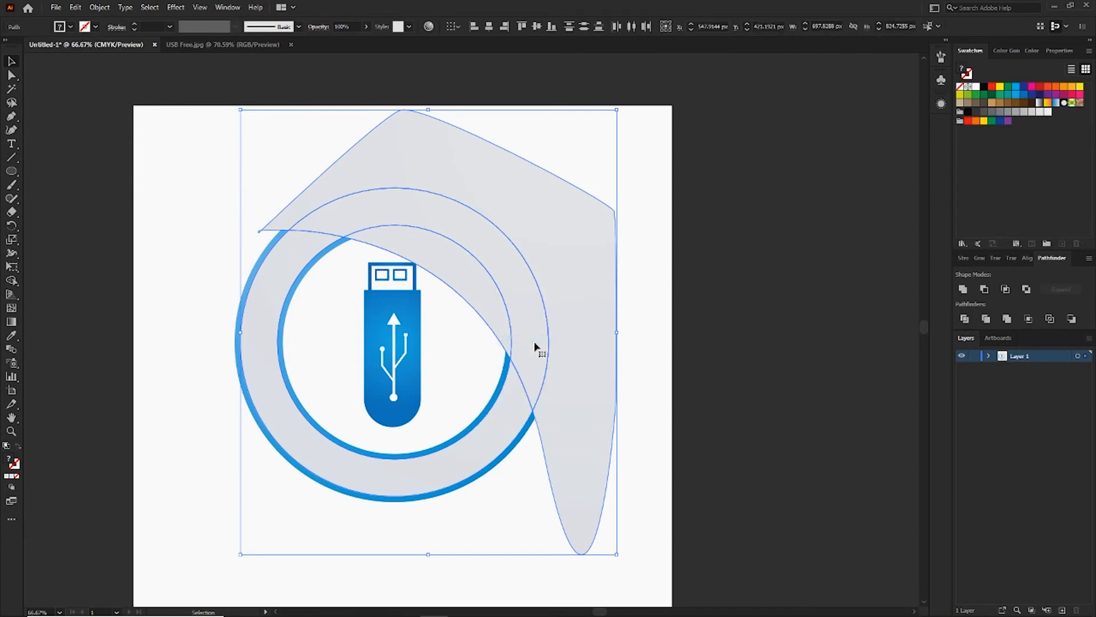
{"action": "left_click", "coordinate": [653, 302]}
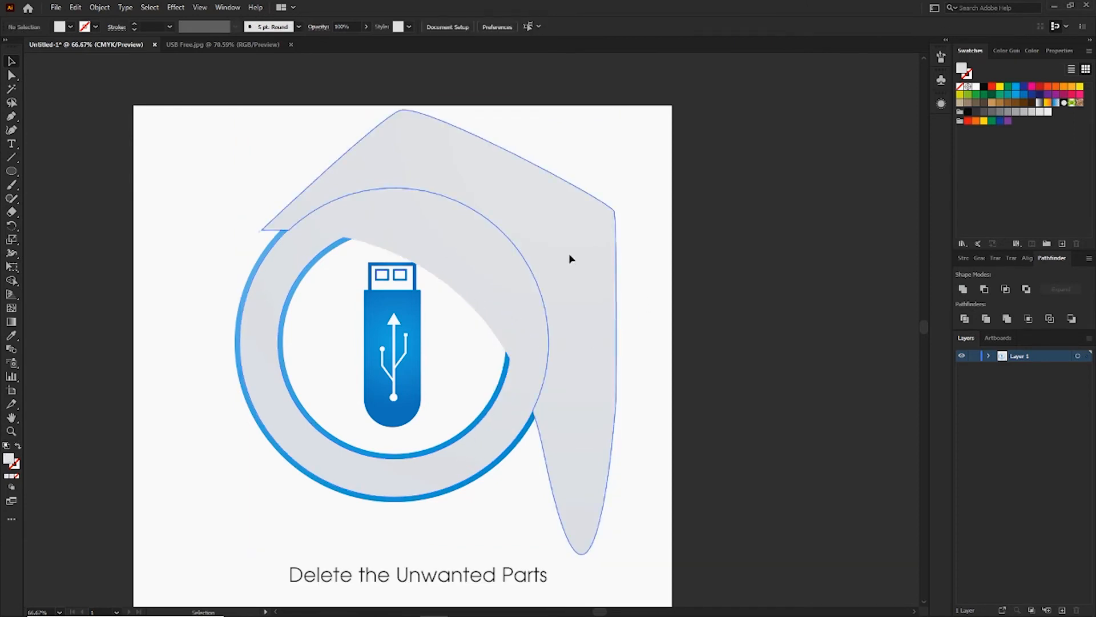
Delete the divided pieces outside and inside the ring and its lower left light gray part, keeping only the upper right segment.
{"action": "left_click", "coordinate": [568, 255]}
{"action": "key", "text": "Delete"}
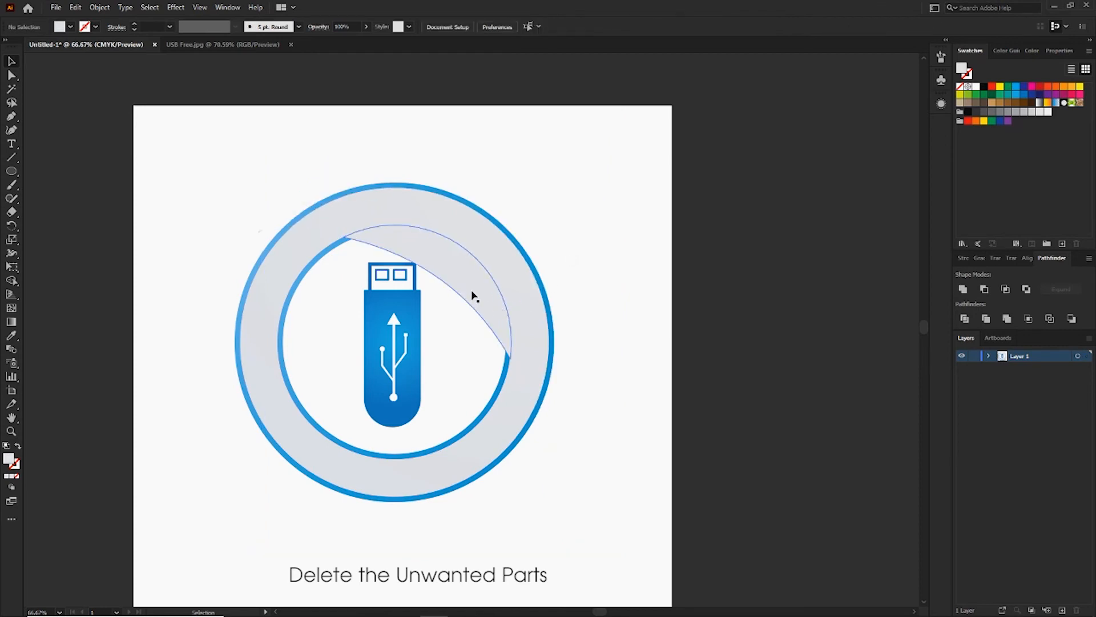
{"action": "left_click", "coordinate": [473, 303]}
{"action": "key", "text": "Delete"}
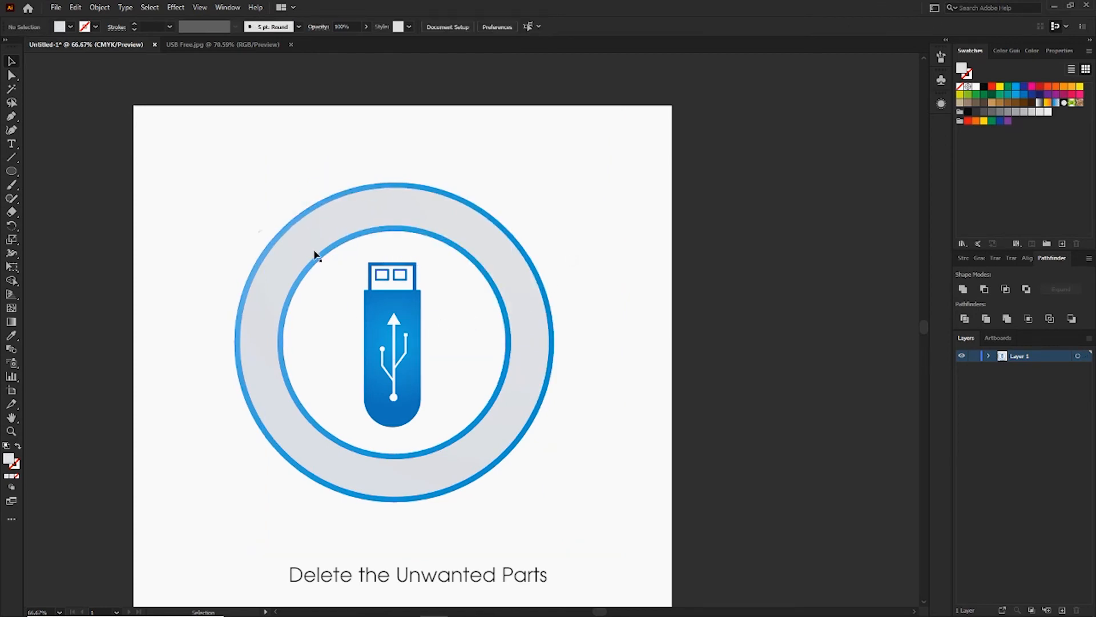
{"action": "left_click", "coordinate": [303, 253]}
{"action": "key", "text": "Delete"}
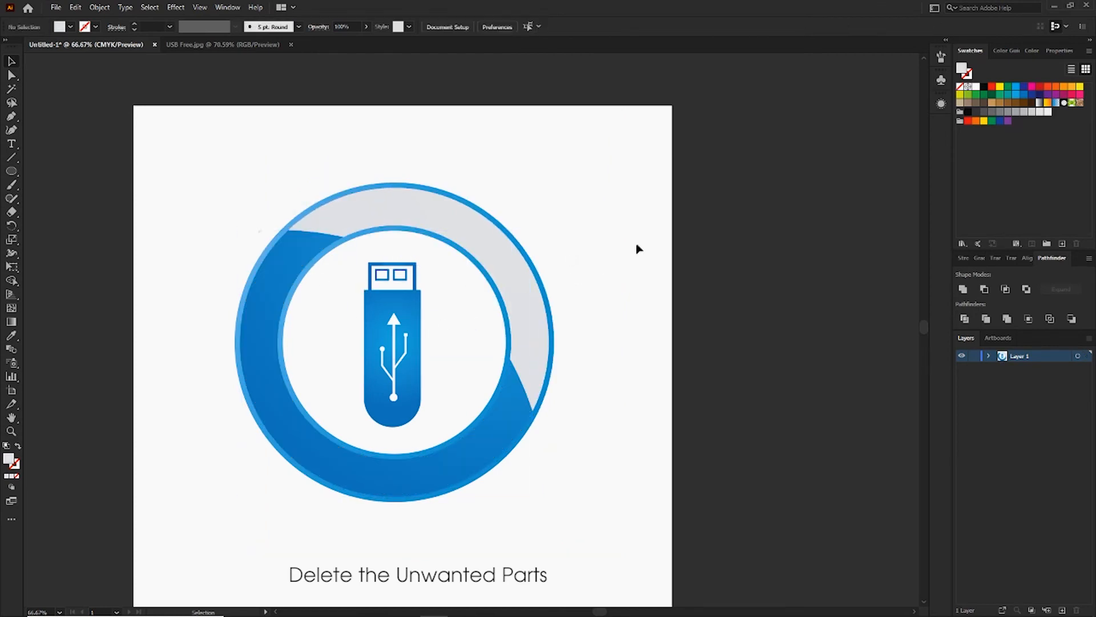
Set the opacity of the end colour stop in the light gray segment's radial gradient to 0%.
{"action": "left_click", "coordinate": [521, 254]}
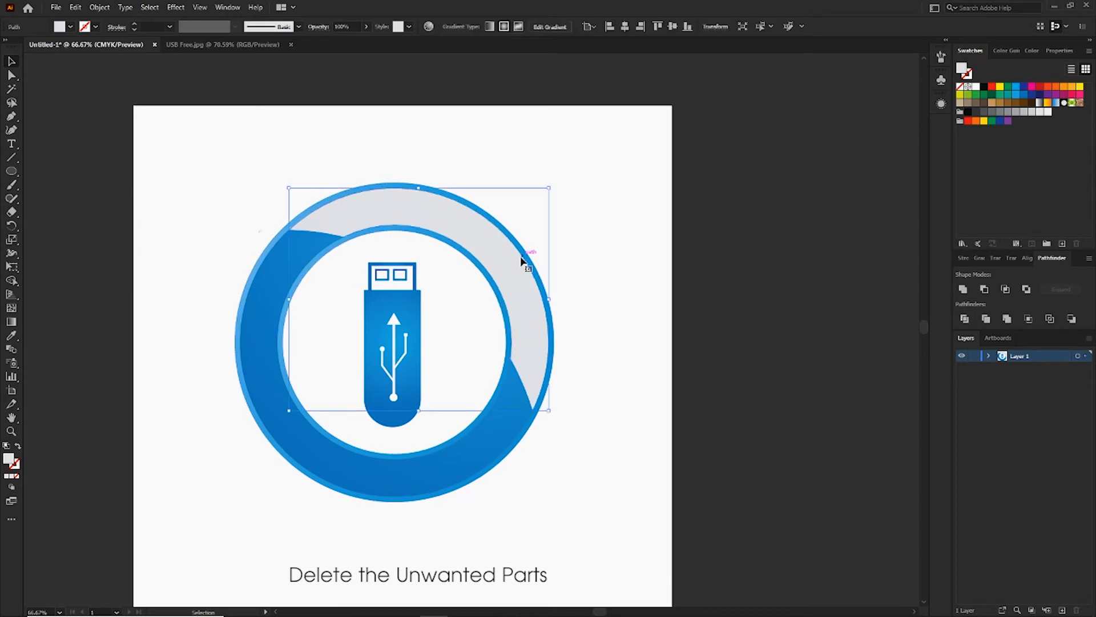
{"action": "left_click", "coordinate": [983, 259]}
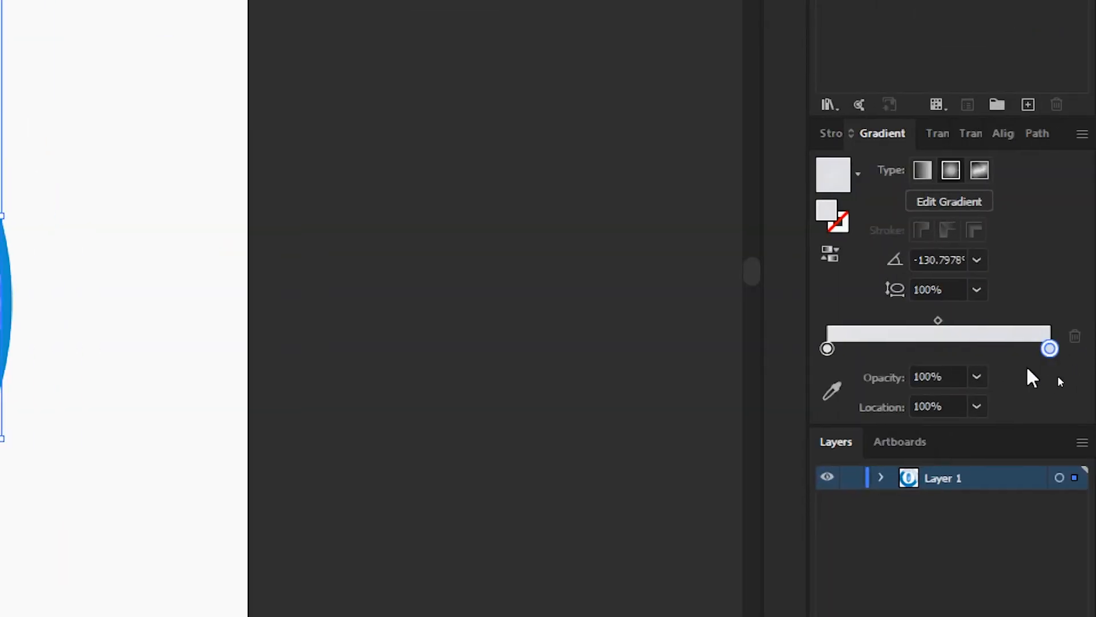
{"action": "left_click", "coordinate": [939, 376]}
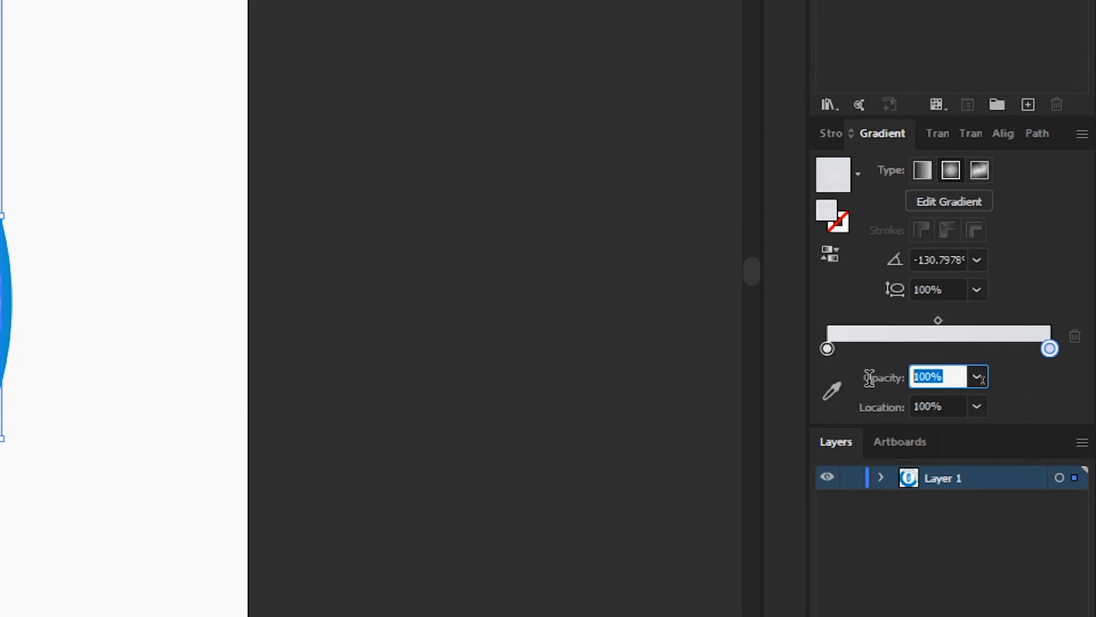
{"action": "type", "text": "0"}
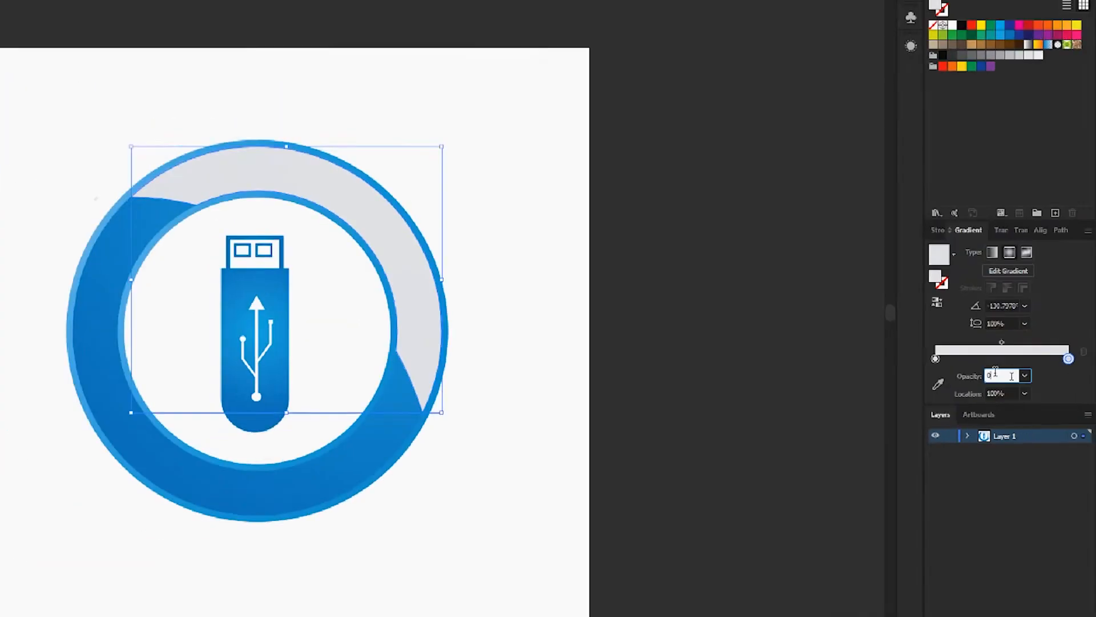
{"action": "key", "text": "Return"}
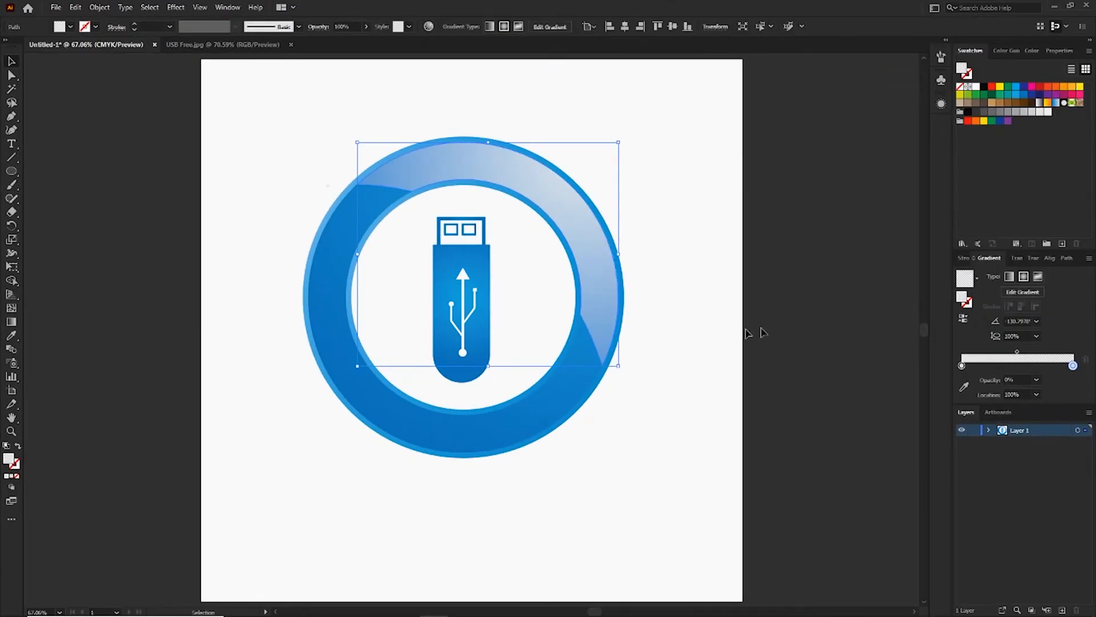
Try reversing the highlight segment's gradient, and restore its original direction.
{"action": "left_click", "coordinate": [702, 320]}
{"action": "left_click", "coordinate": [600, 246]}
{"action": "left_click", "coordinate": [963, 319]}
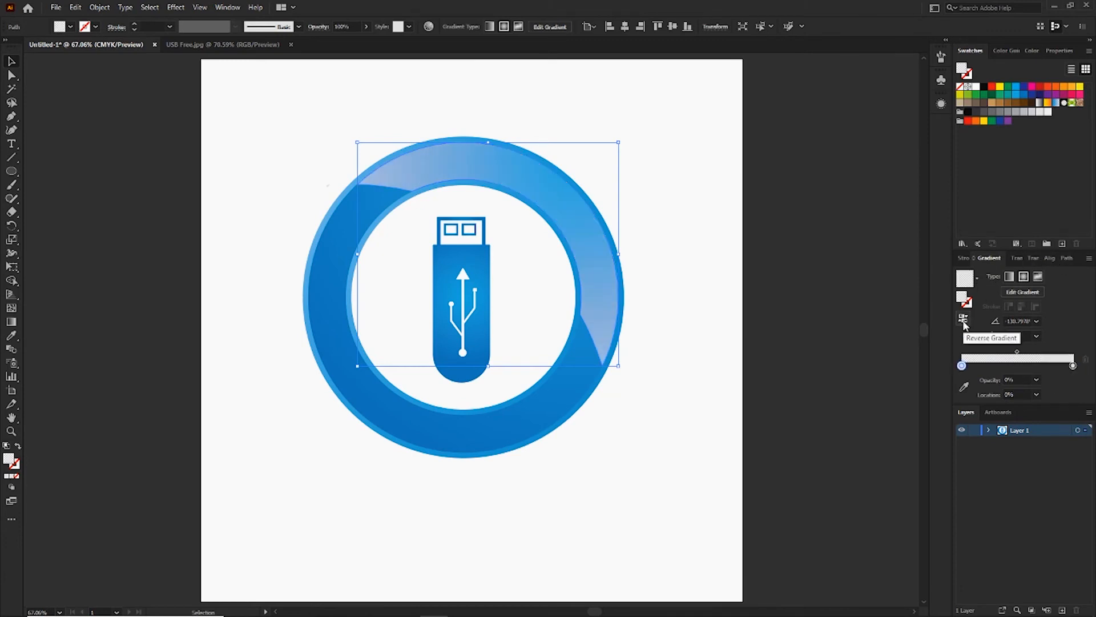
{"action": "left_click", "coordinate": [964, 321]}
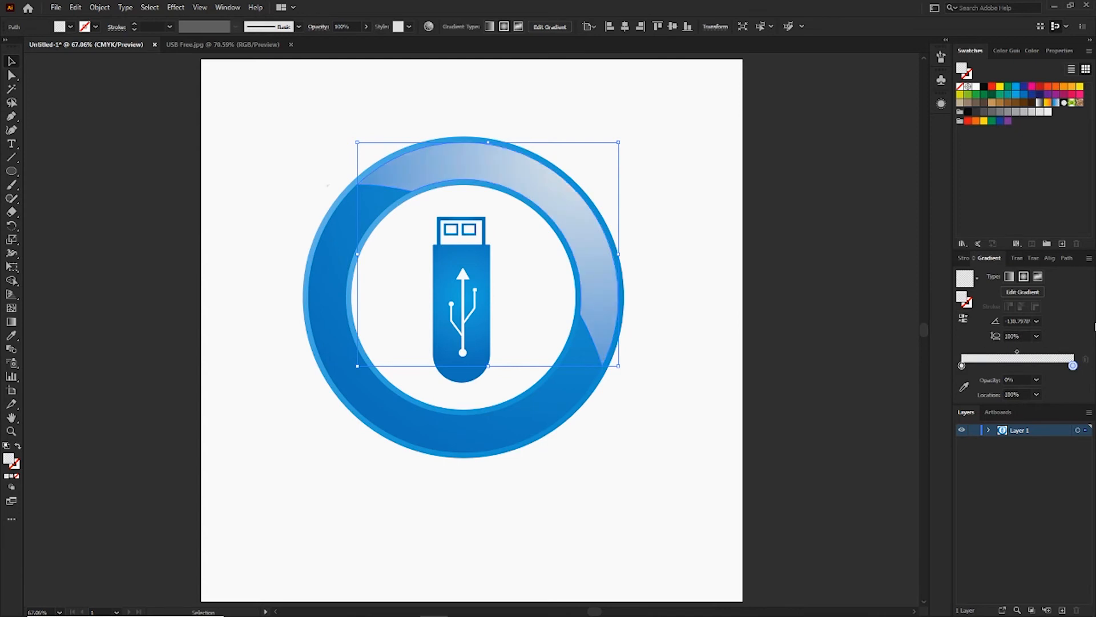
Redraw the highlight segment's radial gradient from outside the ring's upper right edge toward the USB drive and fine-tune its position.
{"action": "key", "text": "g"}
{"action": "mouse_move", "coordinate": [624, 148]}
{"action": "left_mouse_down"}
{"action": "mouse_move", "coordinate": [440, 299]}
{"action": "mouse_move", "coordinate": [495, 271]}
{"action": "left_mouse_up"}
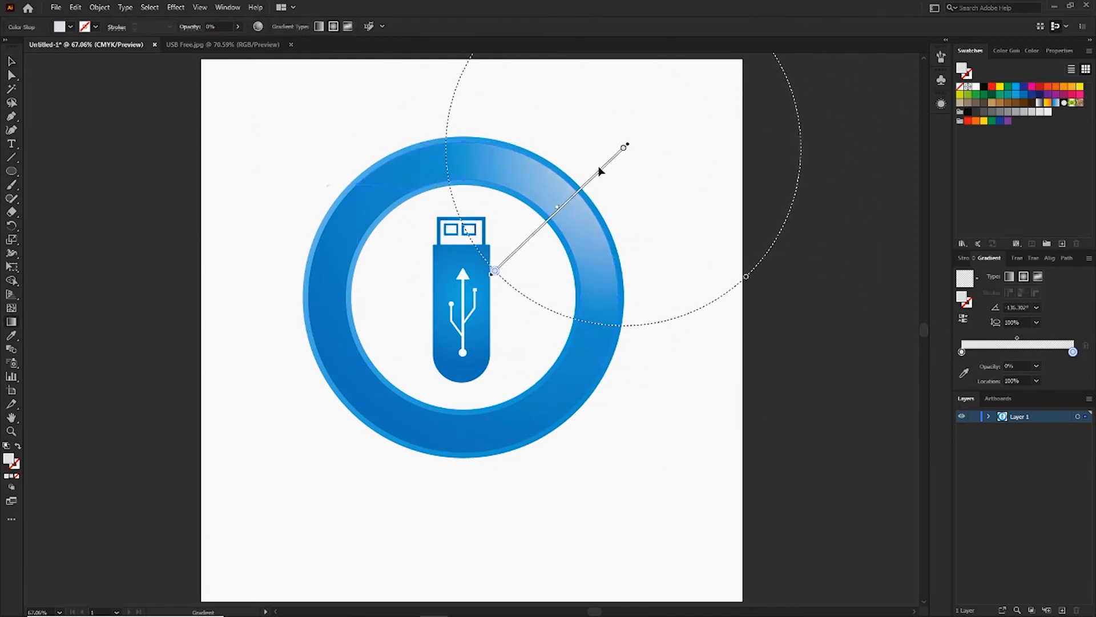
{"action": "mouse_move", "coordinate": [597, 164]}
{"action": "left_mouse_down"}
{"action": "mouse_move", "coordinate": [556, 138]}
{"action": "mouse_move", "coordinate": [563, 165]}
{"action": "left_mouse_up"}
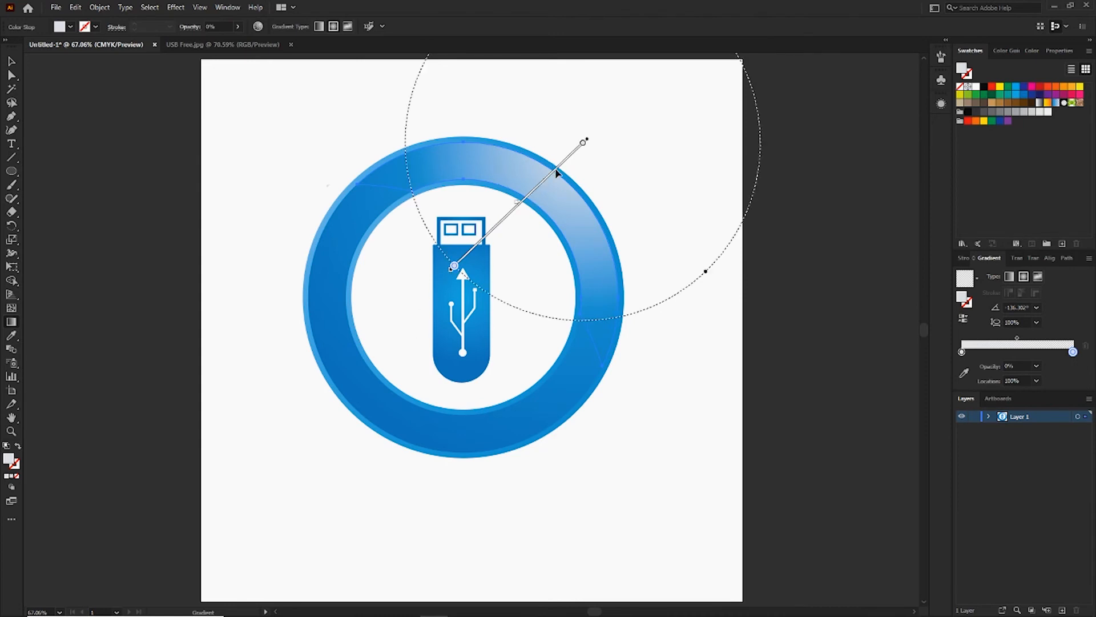
{"action": "mouse_move", "coordinate": [556, 173]}
{"action": "left_mouse_down"}
{"action": "mouse_move", "coordinate": [538, 200]}
{"action": "mouse_move", "coordinate": [612, 127]}
{"action": "mouse_move", "coordinate": [620, 120]}
{"action": "mouse_move", "coordinate": [595, 141]}
{"action": "mouse_move", "coordinate": [630, 123]}
{"action": "left_mouse_up"}
{"action": "mouse_move", "coordinate": [574, 159]}
{"action": "left_mouse_down"}
{"action": "mouse_move", "coordinate": [560, 188]}
{"action": "mouse_move", "coordinate": [575, 166]}
{"action": "mouse_move", "coordinate": [559, 164]}
{"action": "mouse_move", "coordinate": [574, 164]}
{"action": "left_mouse_up"}
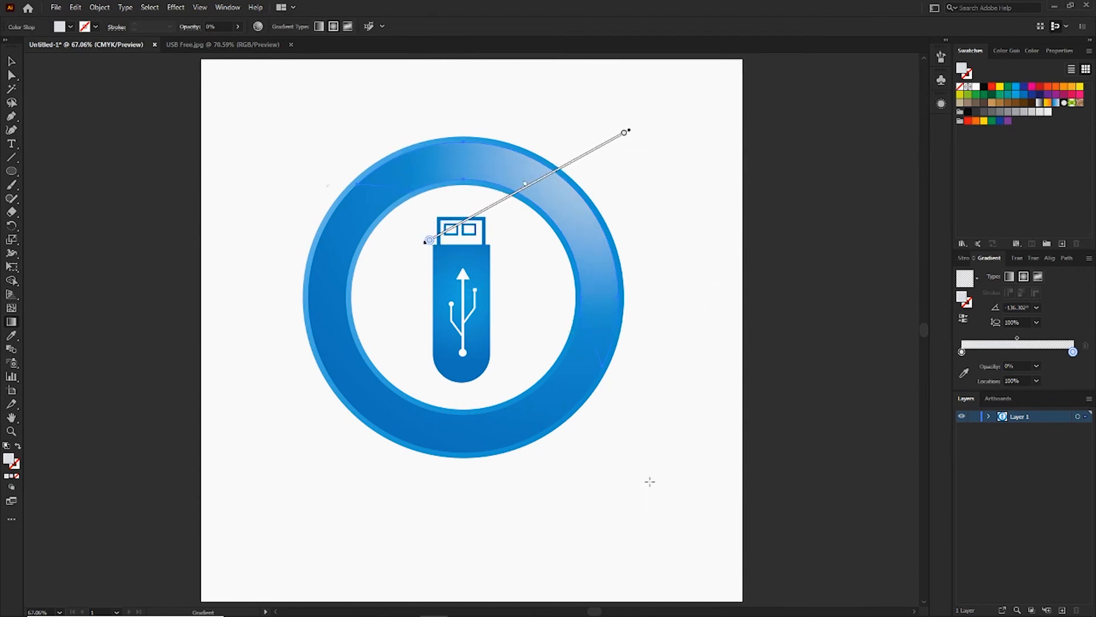
{"action": "key", "text": "v"}
{"action": "left_click", "coordinate": [649, 479]}
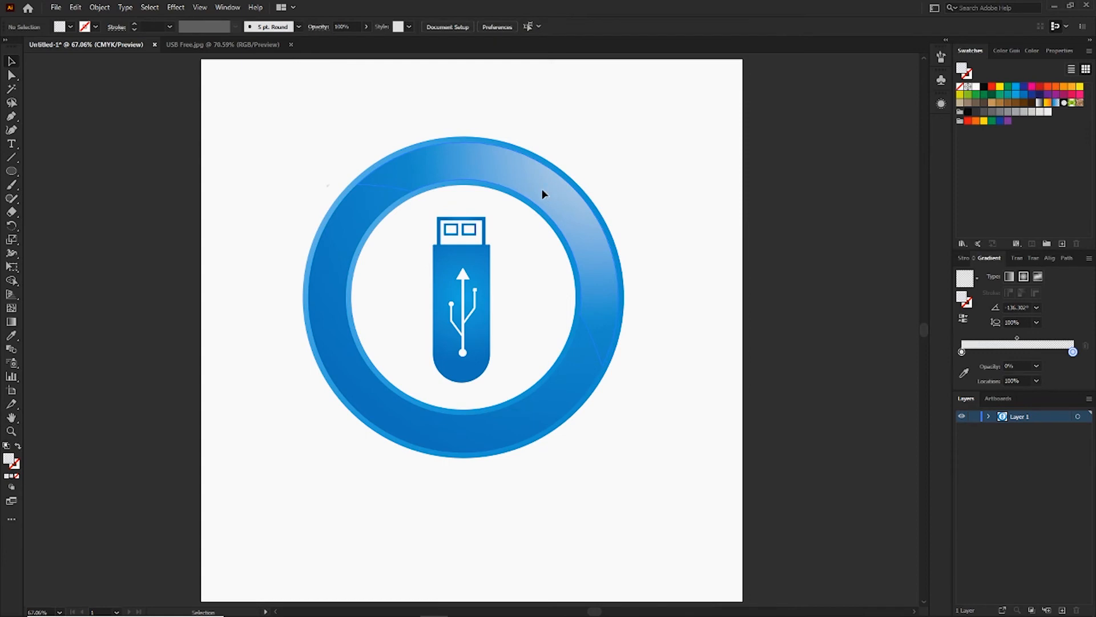
{"action": "left_click", "coordinate": [543, 194]}
{"action": "key", "text": "g"}
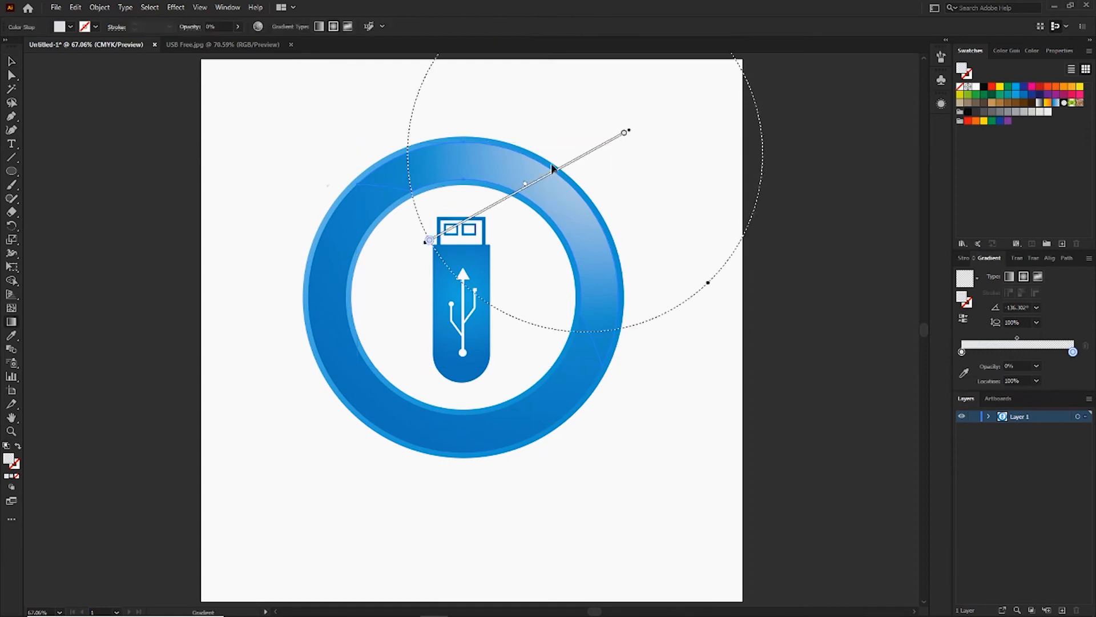
{"action": "left_click_drag", "start_coordinate": [556, 173], "coordinate": [558, 161]}
{"action": "key", "text": "v"}
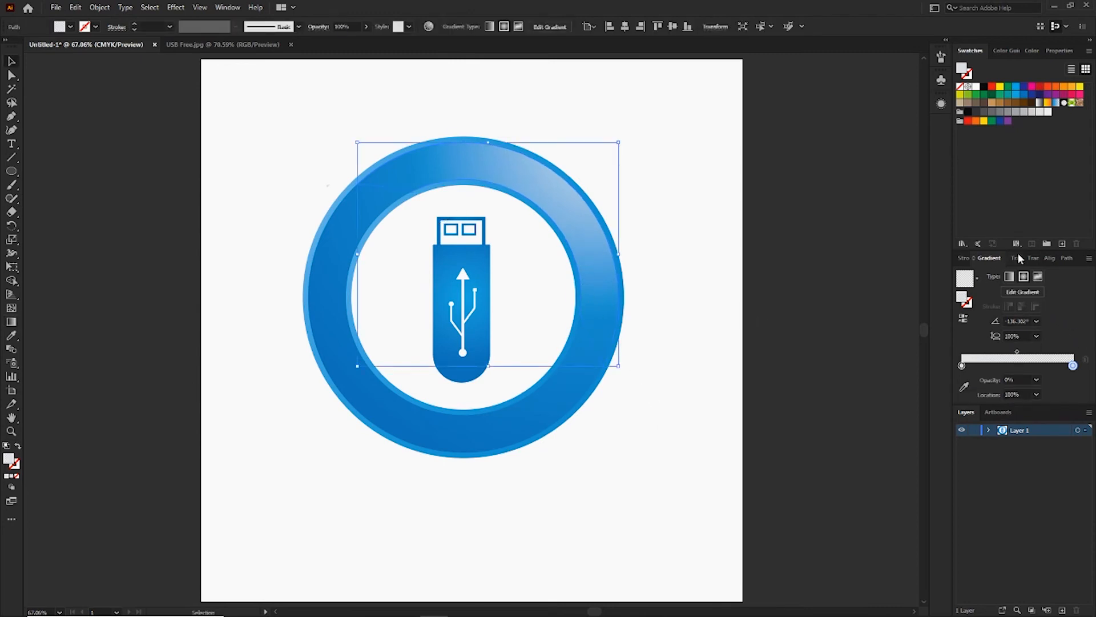
Set the highlight segment's blending mode to Screen.
{"action": "left_click", "coordinate": [1034, 259]}
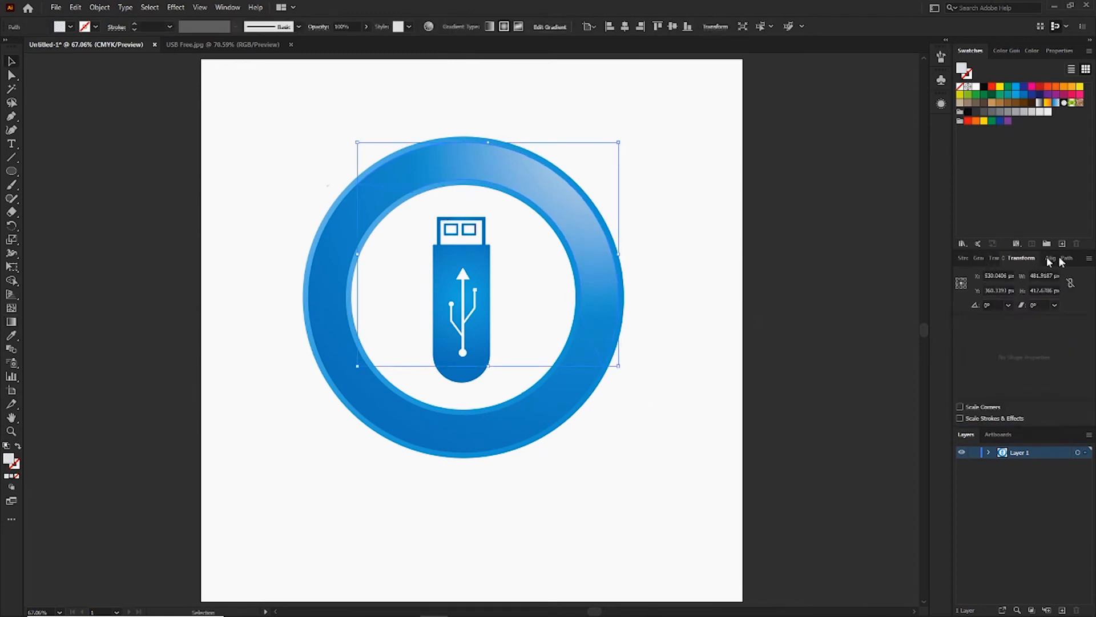
{"action": "left_click", "coordinate": [993, 258]}
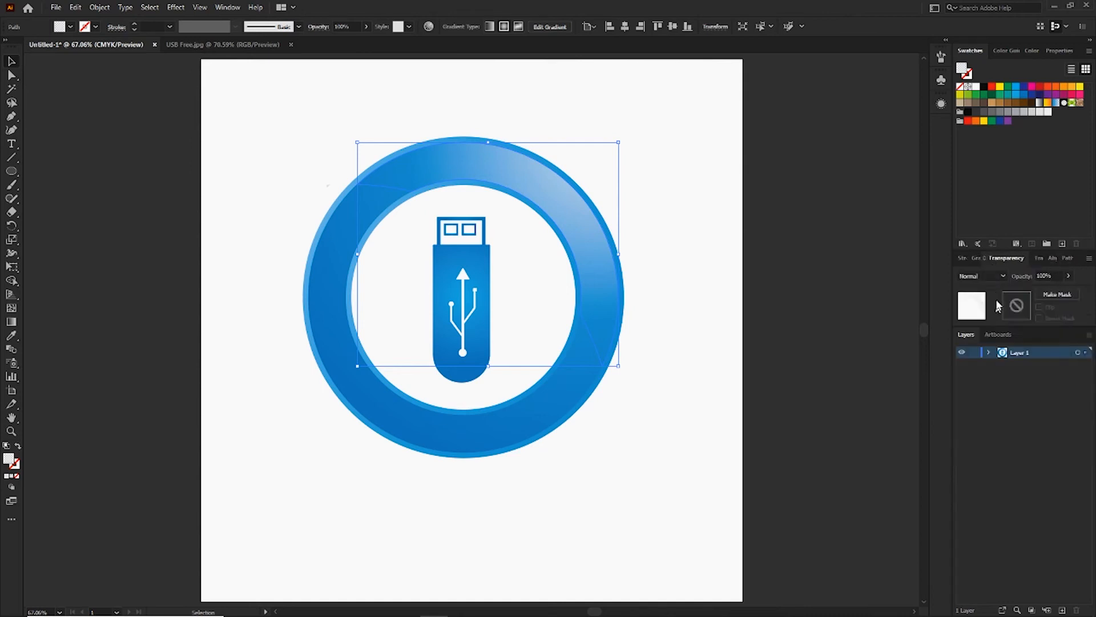
{"action": "left_click", "coordinate": [994, 277]}
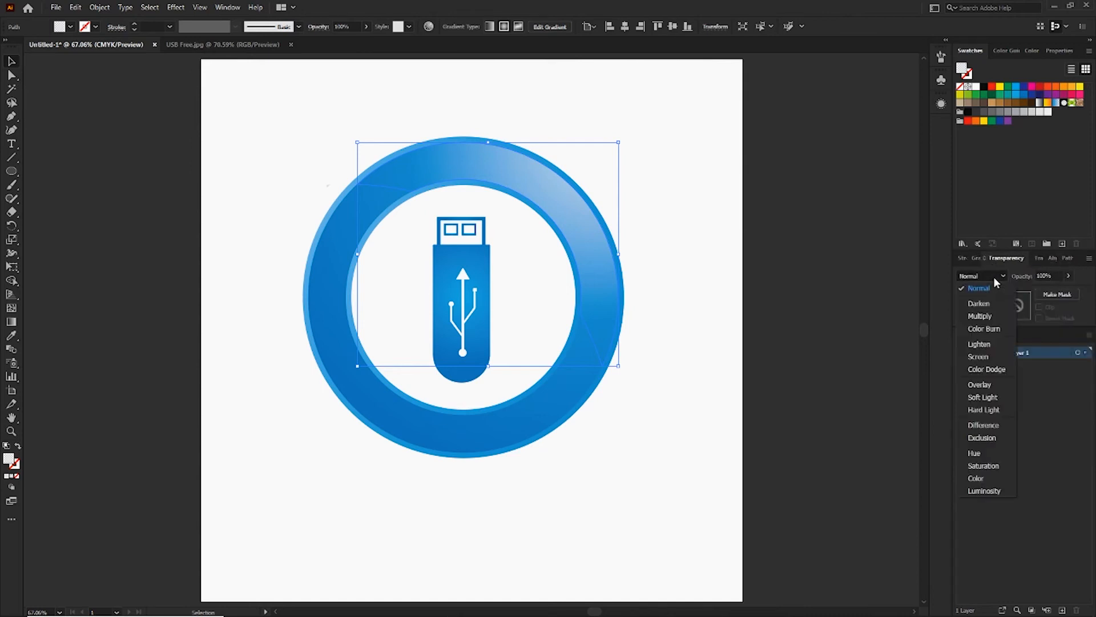
{"action": "left_click", "coordinate": [978, 357]}
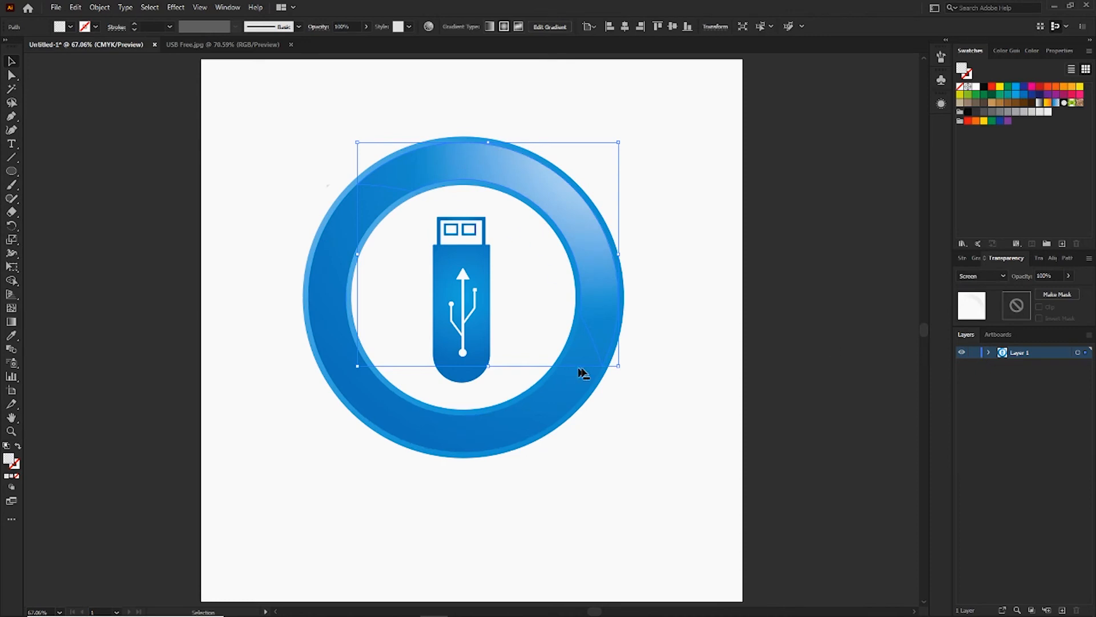
Lower the opacity of the highlight segment on the ring's upper right to 81%.
{"action": "left_click", "coordinate": [695, 360]}
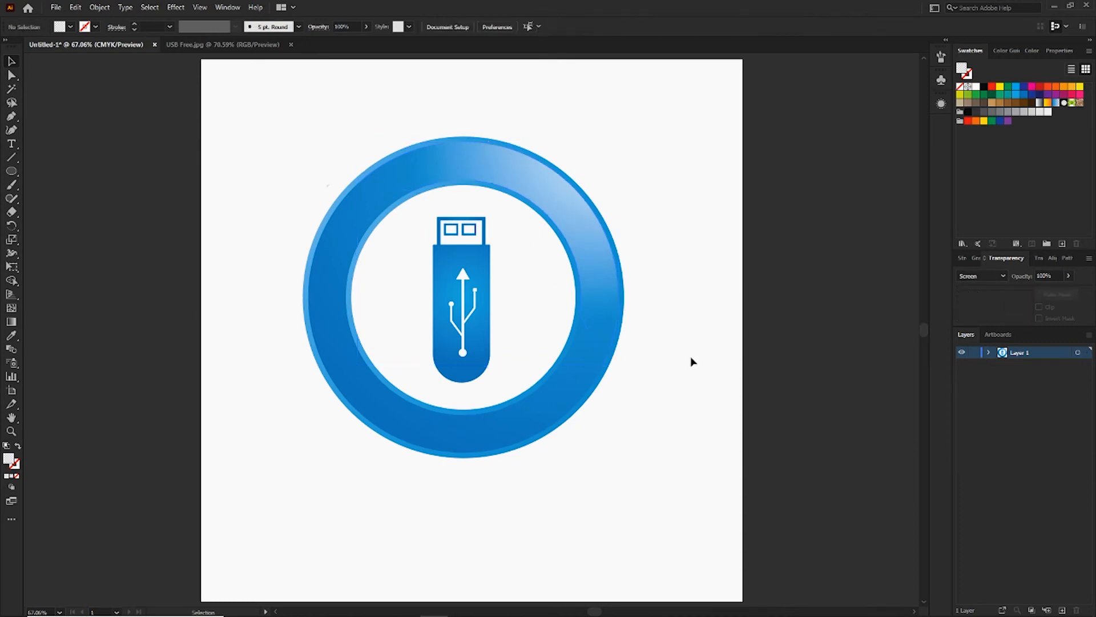
{"action": "left_click", "coordinate": [620, 229]}
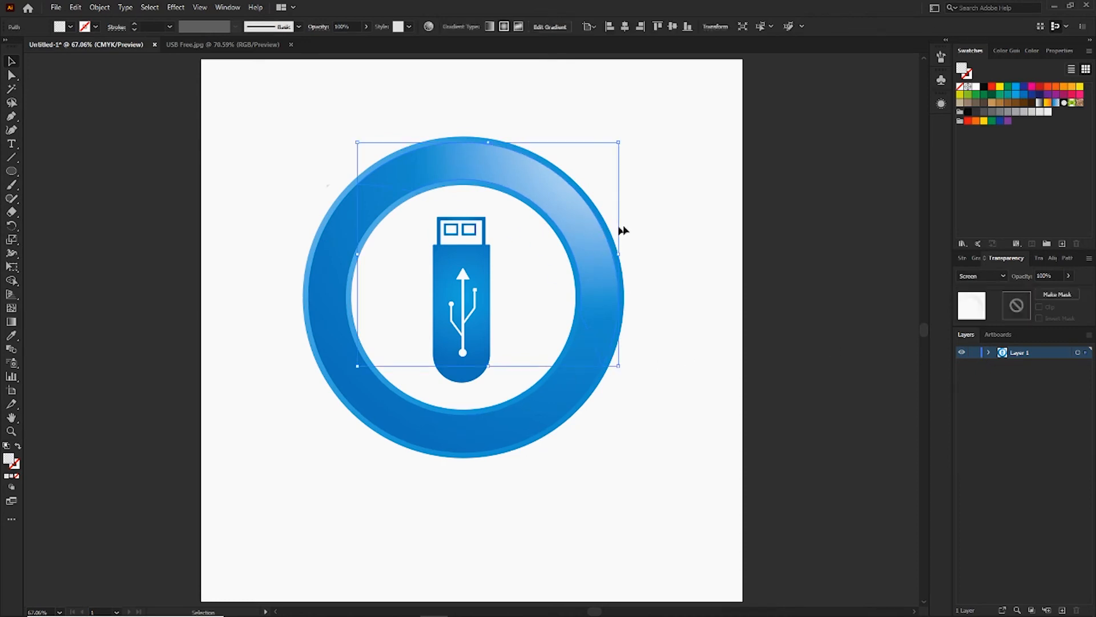
{"action": "left_click", "coordinate": [1069, 276]}
{"action": "mouse_move", "coordinate": [1067, 290]}
{"action": "left_mouse_down"}
{"action": "mouse_move", "coordinate": [1046, 297]}
{"action": "mouse_move", "coordinate": [1061, 293]}
{"action": "left_mouse_up"}
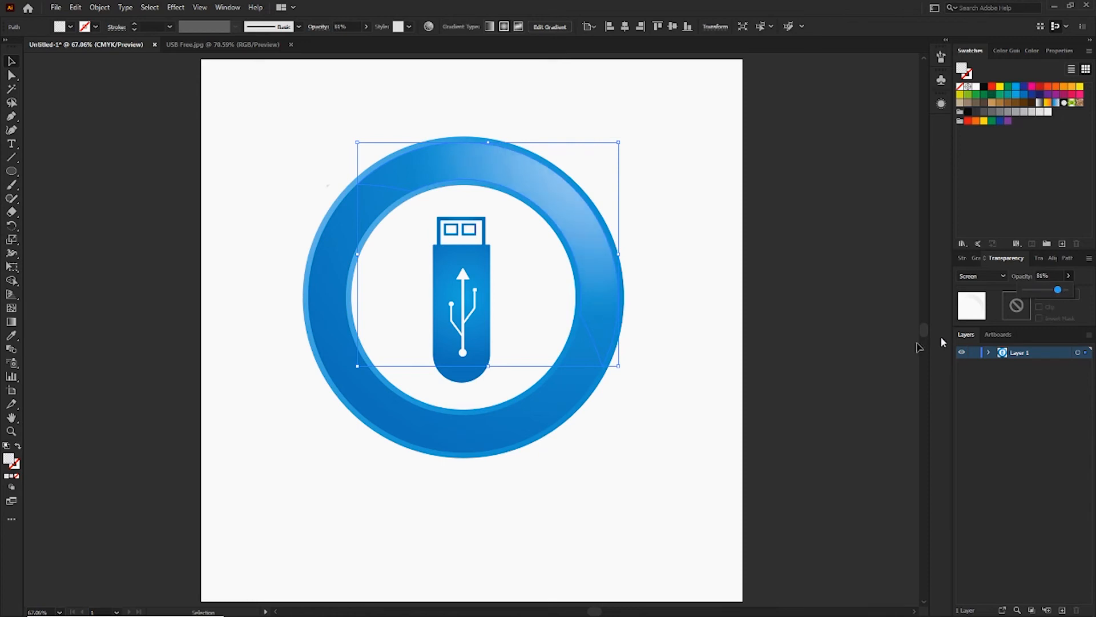
{"action": "left_click", "coordinate": [688, 378]}
Create a reflected copy of the highlight segment across the horizontal axis.
{"action": "key", "text": "ctrl+minus"}
{"action": "right_click", "coordinate": [555, 254]}
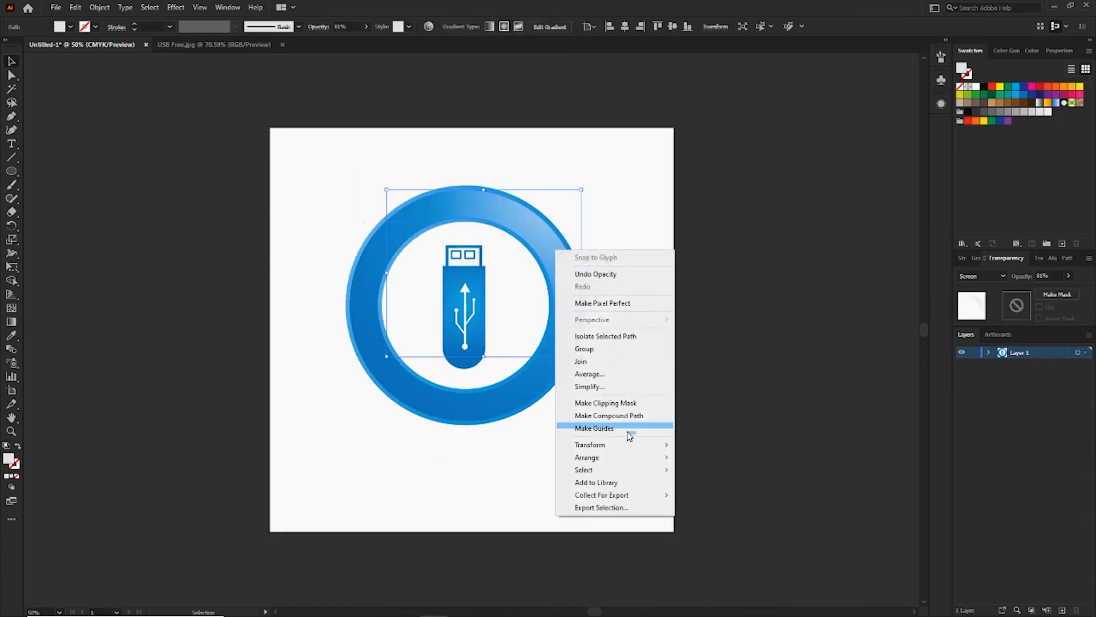
{"action": "mouse_move", "coordinate": [640, 451]}
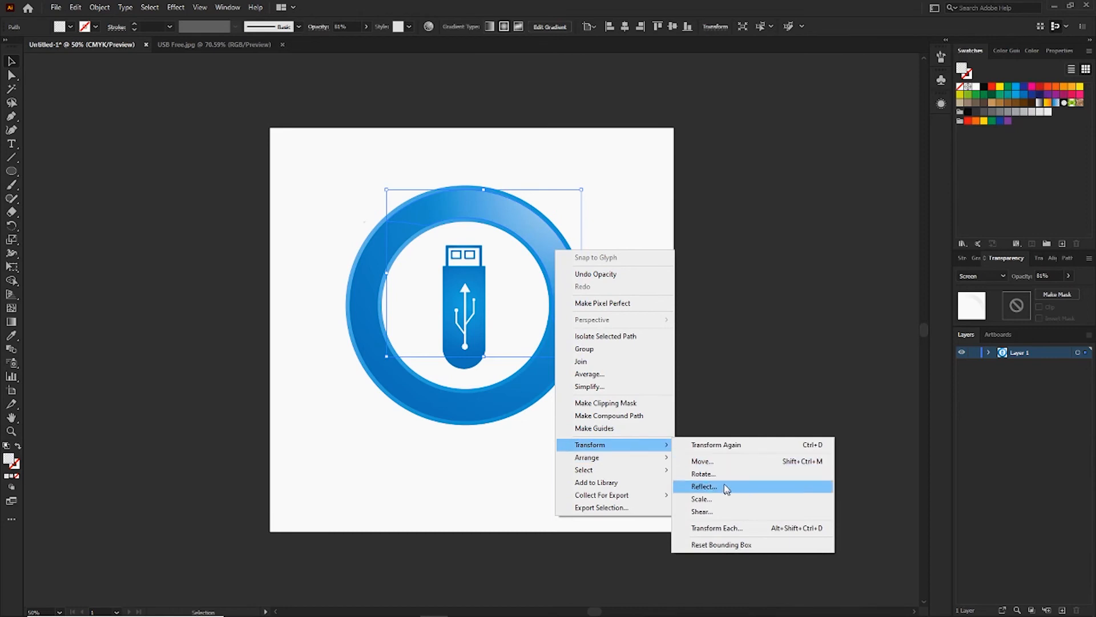
{"action": "left_click", "coordinate": [704, 487]}
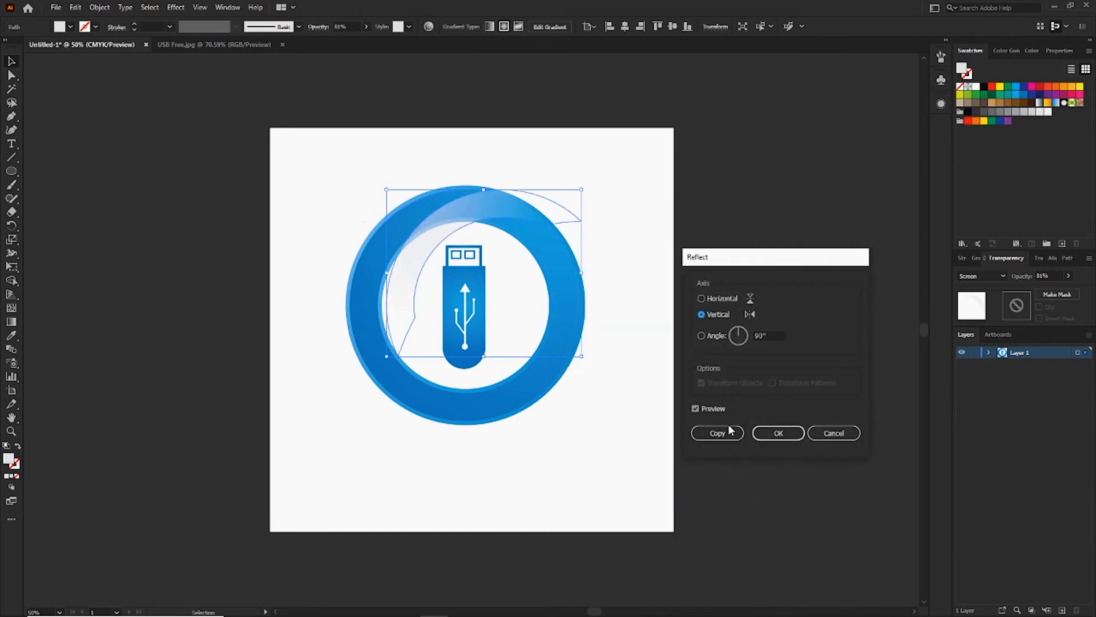
{"action": "left_click", "coordinate": [702, 299]}
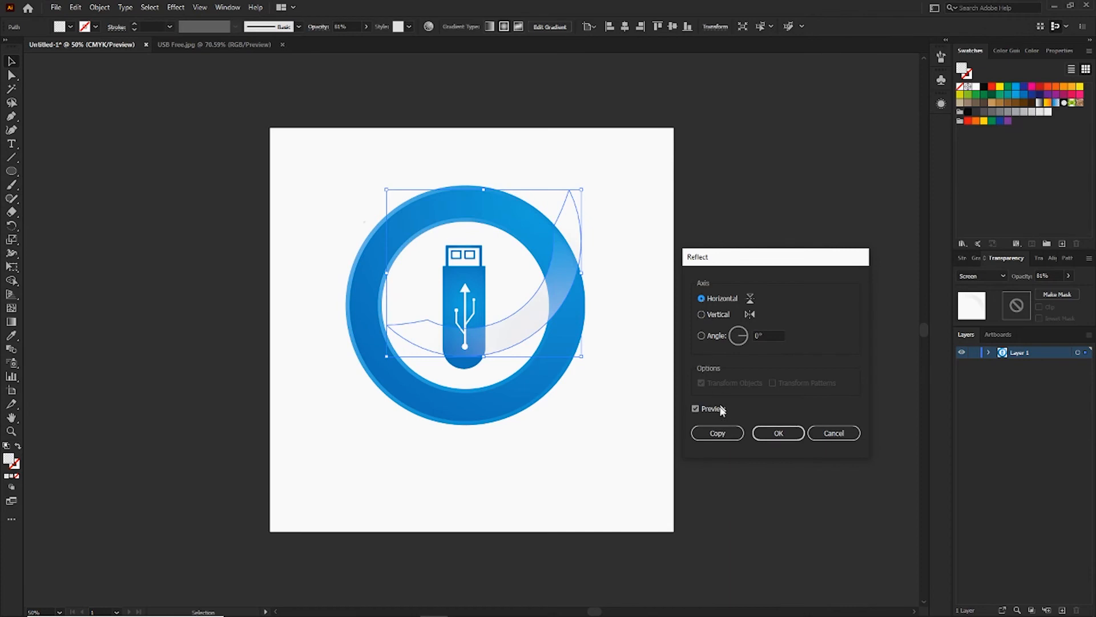
{"action": "left_click", "coordinate": [735, 435]}
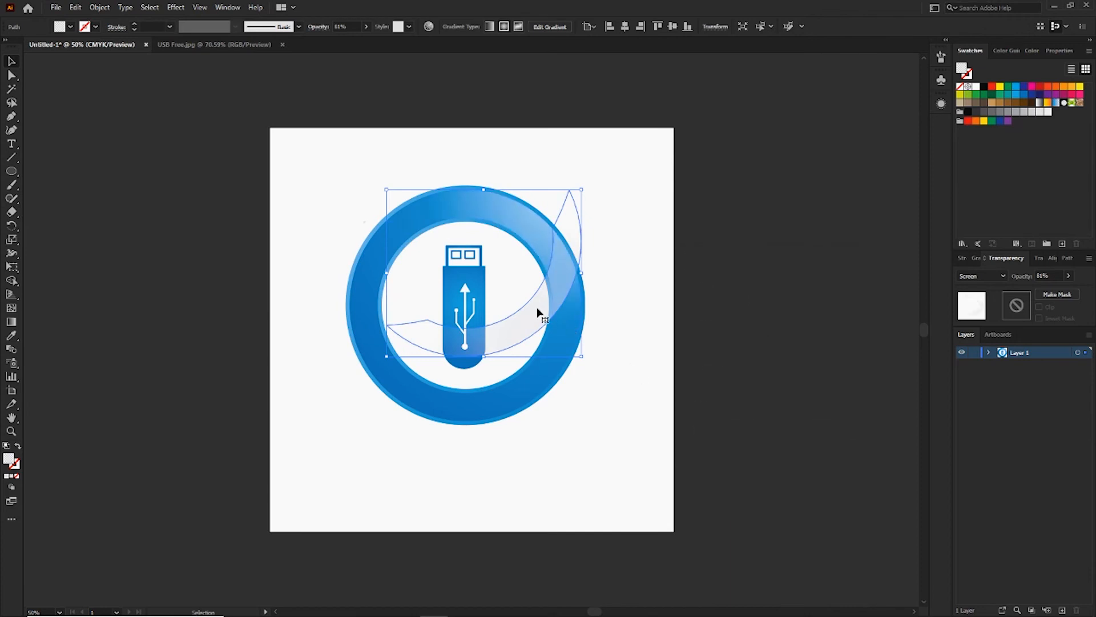
Move and rotate the reflected highlight copy so it follows the lower left part of the ring.
{"action": "left_click_drag", "start_coordinate": [540, 313], "coordinate": [490, 377]}
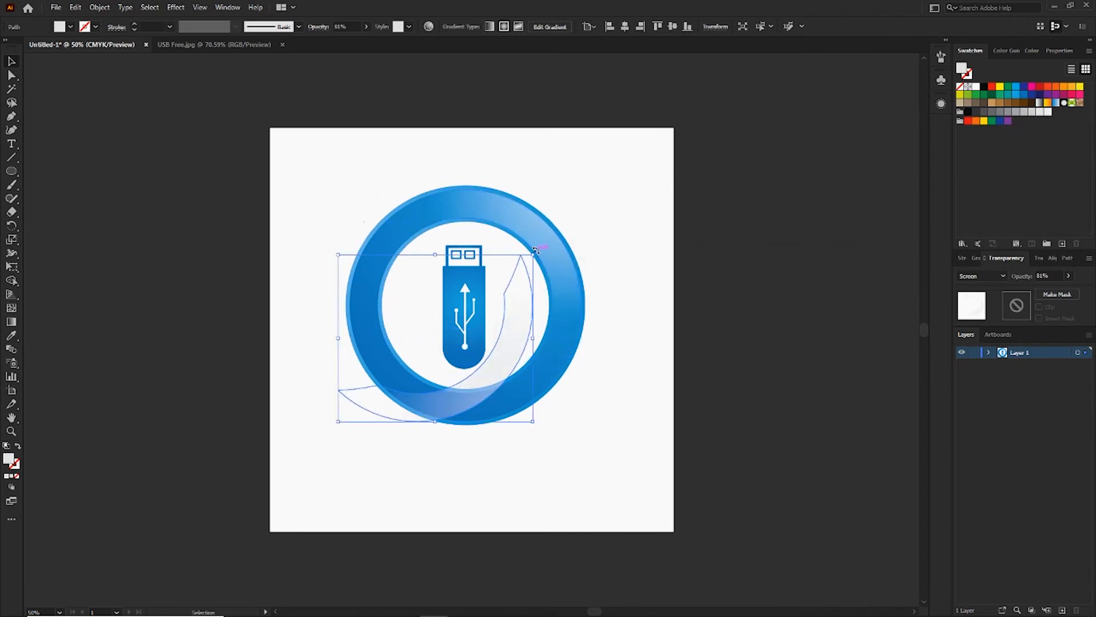
{"action": "left_click_drag", "start_coordinate": [526, 276], "coordinate": [592, 411]}
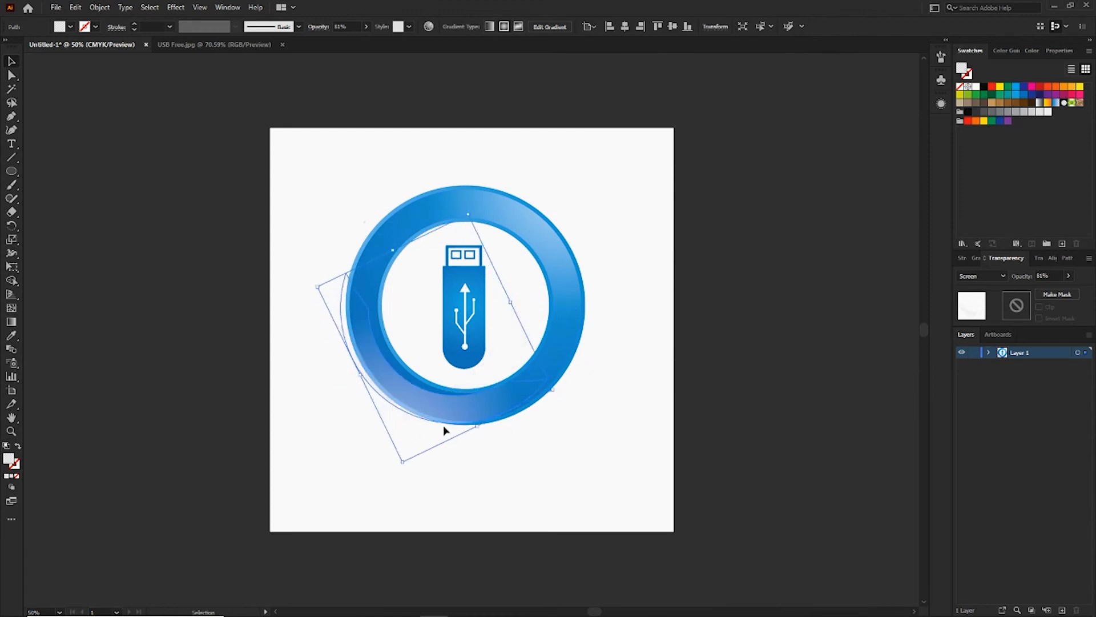
{"action": "mouse_move", "coordinate": [450, 417]}
{"action": "left_mouse_down"}
{"action": "mouse_move", "coordinate": [464, 407]}
{"action": "mouse_move", "coordinate": [451, 409]}
{"action": "left_mouse_up"}
{"action": "left_click", "coordinate": [554, 463]}
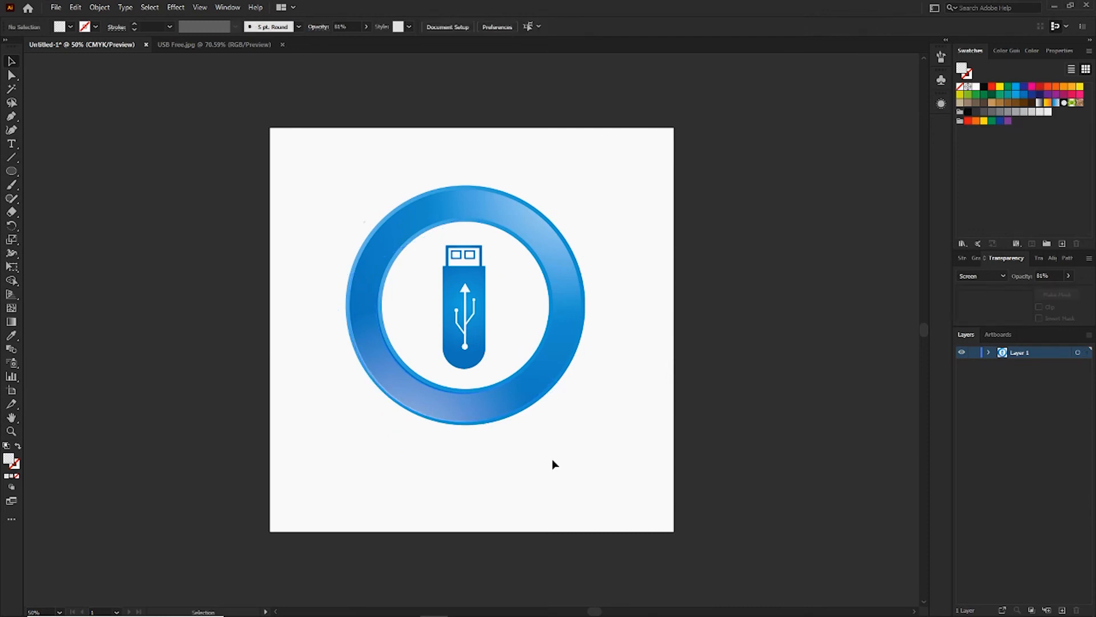
Fine-tune the lower highlight's placement within the ring's band and lower its opacity to 37%.
{"action": "key", "text": "ctrl+="}
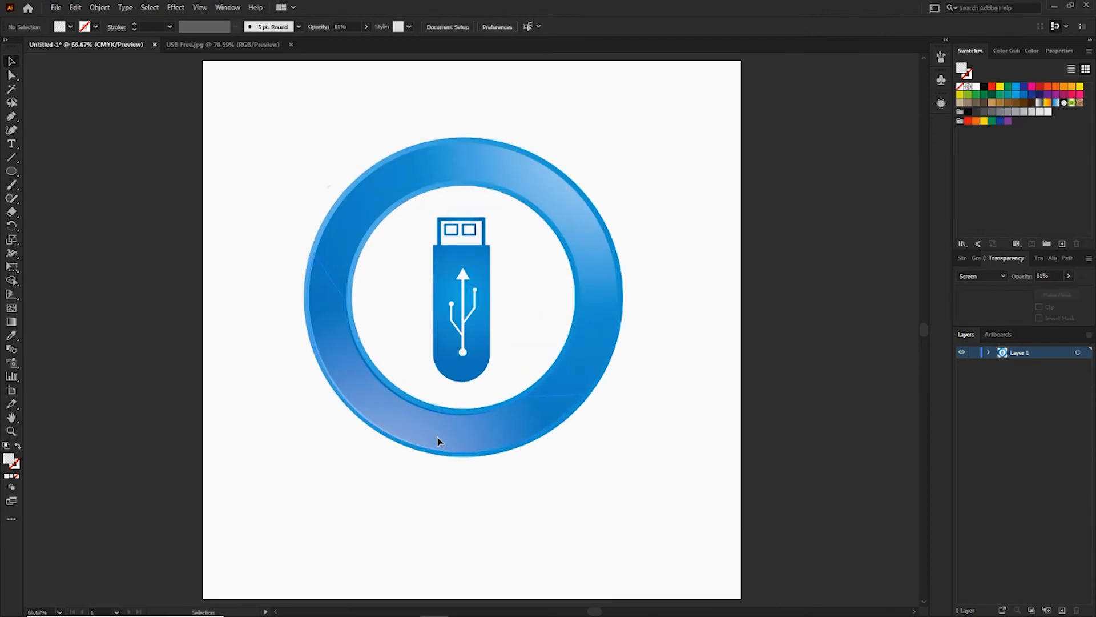
{"action": "left_click", "coordinate": [438, 441]}
{"action": "key", "text": "Up"}
{"action": "key", "text": "Up"}
{"action": "key", "text": "Up"}
{"action": "key", "text": "Up"}
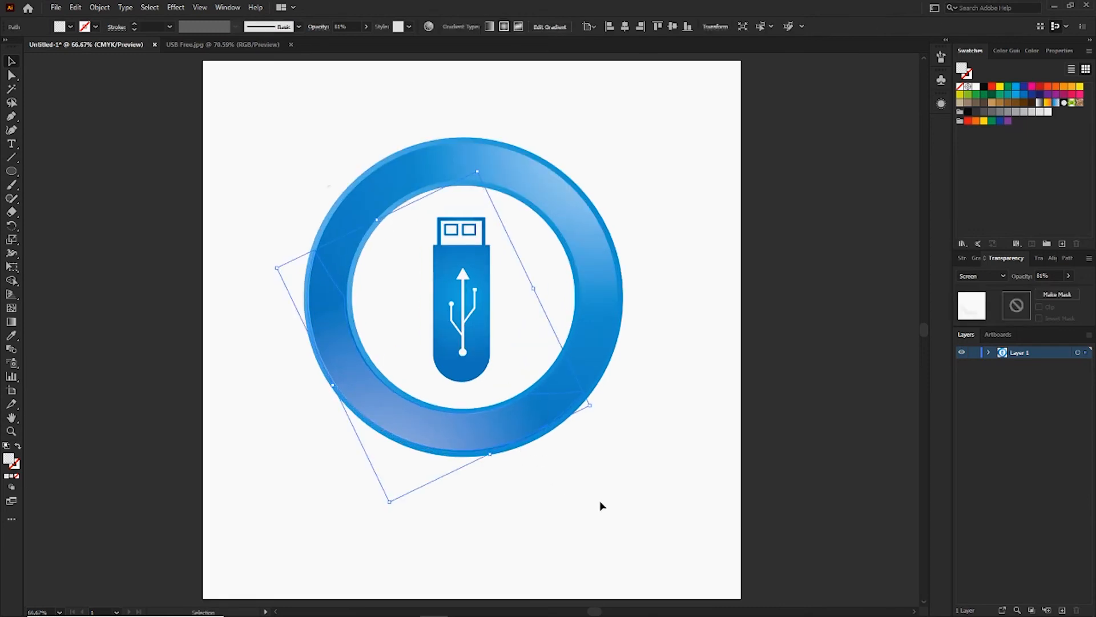
{"action": "key", "text": "Up"}
{"action": "key", "text": "Up"}
{"action": "key", "text": "Up"}
{"action": "key", "text": "Down"}
{"action": "key", "text": "Down"}
{"action": "left_click_drag", "start_coordinate": [596, 401], "coordinate": [595, 429]}
{"action": "left_click", "coordinate": [632, 428]}
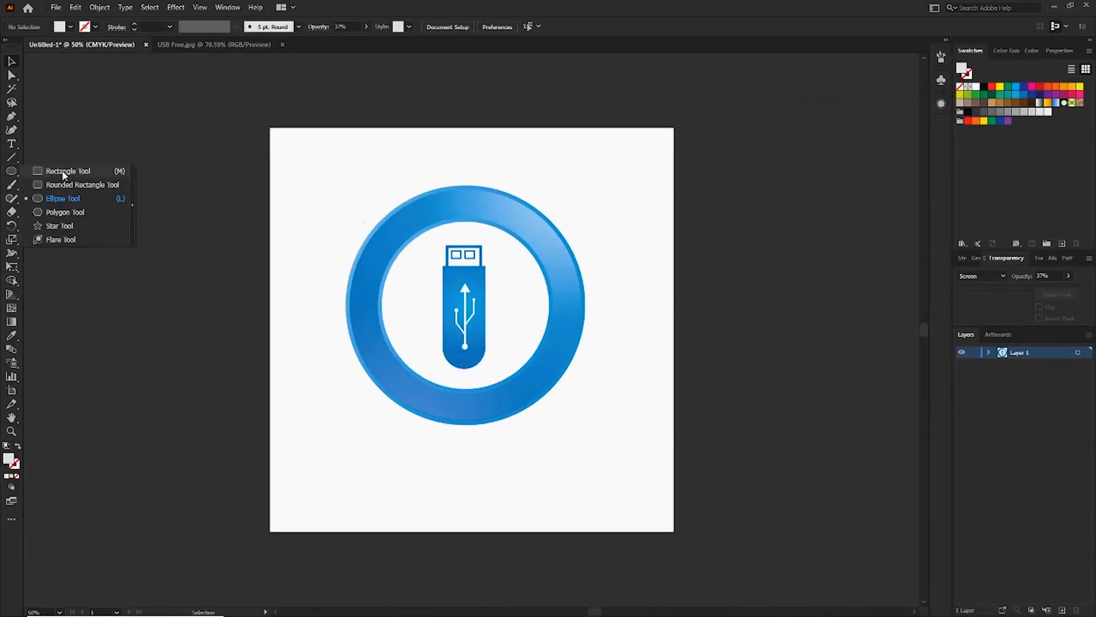
Draw a rectangle covering the whole artboard and fill it with the White, Black gradient preset.
{"action": "left_click", "coordinate": [159, 171]}
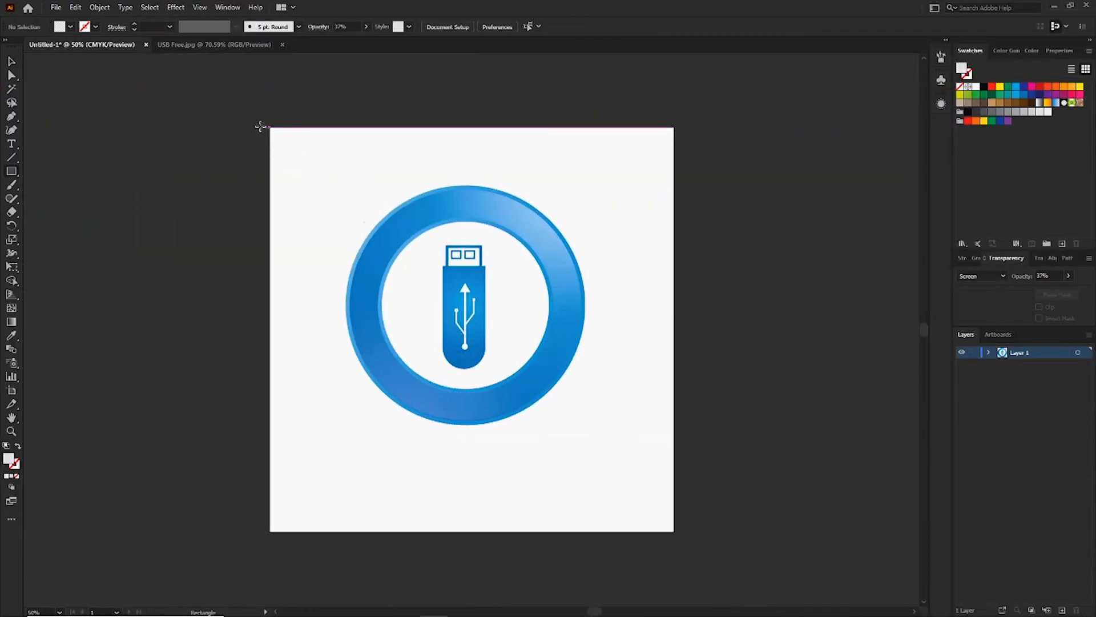
{"action": "left_click_drag", "start_coordinate": [270, 127], "coordinate": [674, 532]}
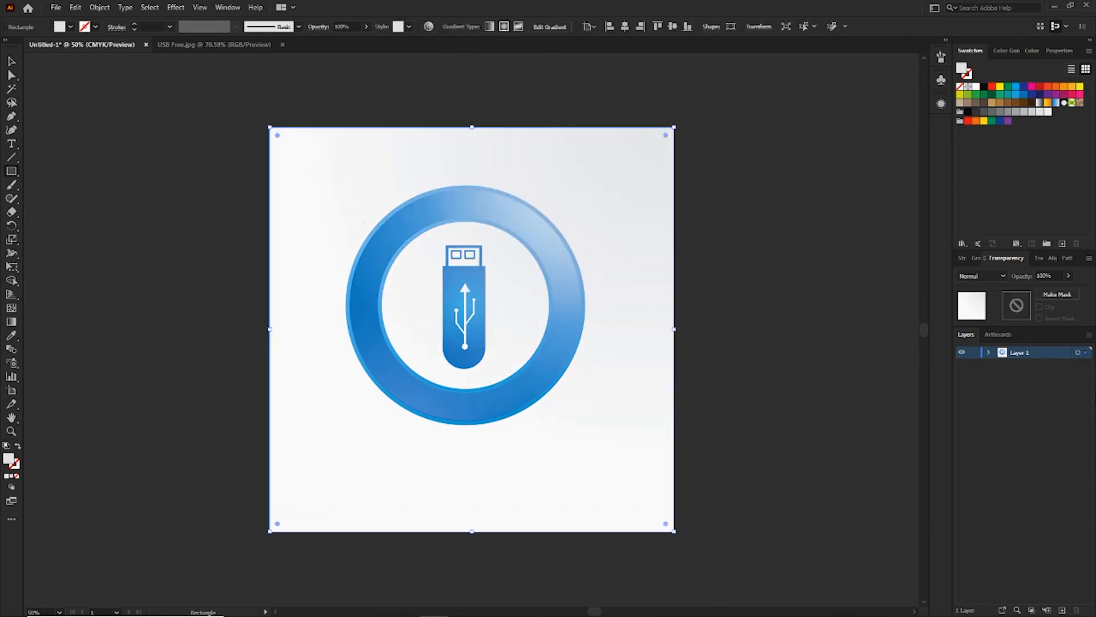
{"action": "left_click", "coordinate": [974, 258]}
{"action": "left_click", "coordinate": [977, 278]}
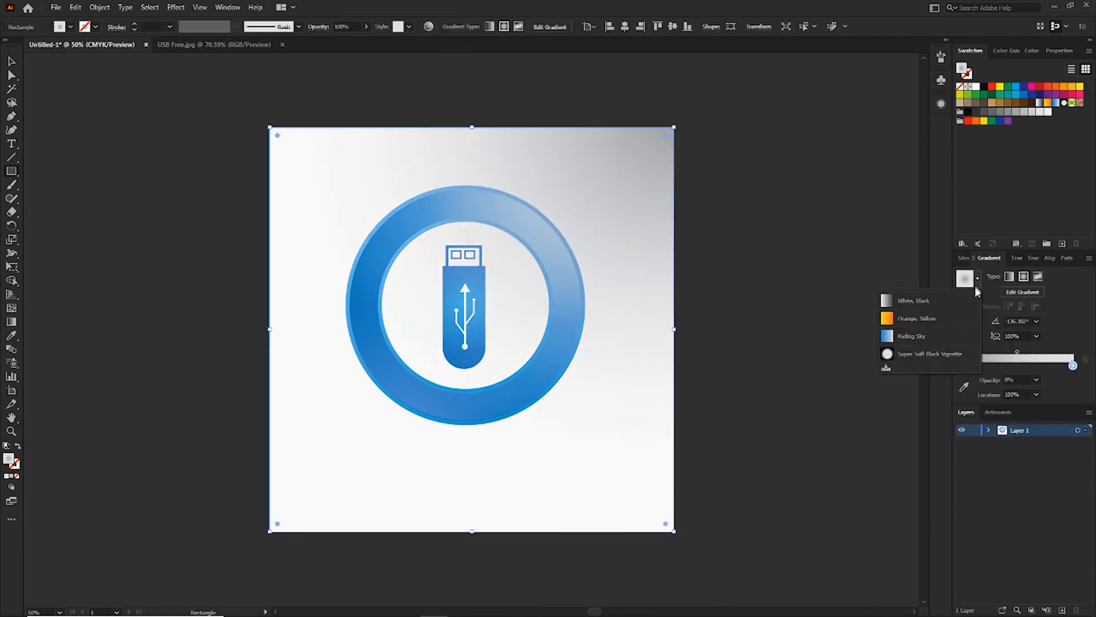
{"action": "left_click", "coordinate": [915, 301]}
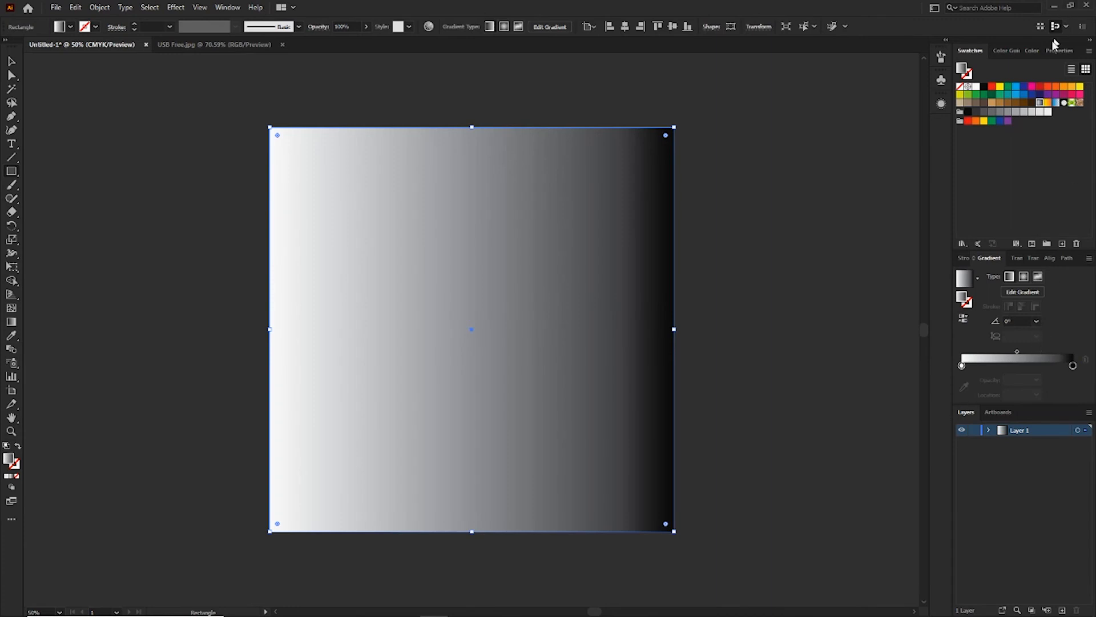
Set the rectangle's linear gradient to run from a dark gray start stop to a light gray end stop.
{"action": "left_click_drag", "start_coordinate": [1008, 115], "coordinate": [962, 366]}
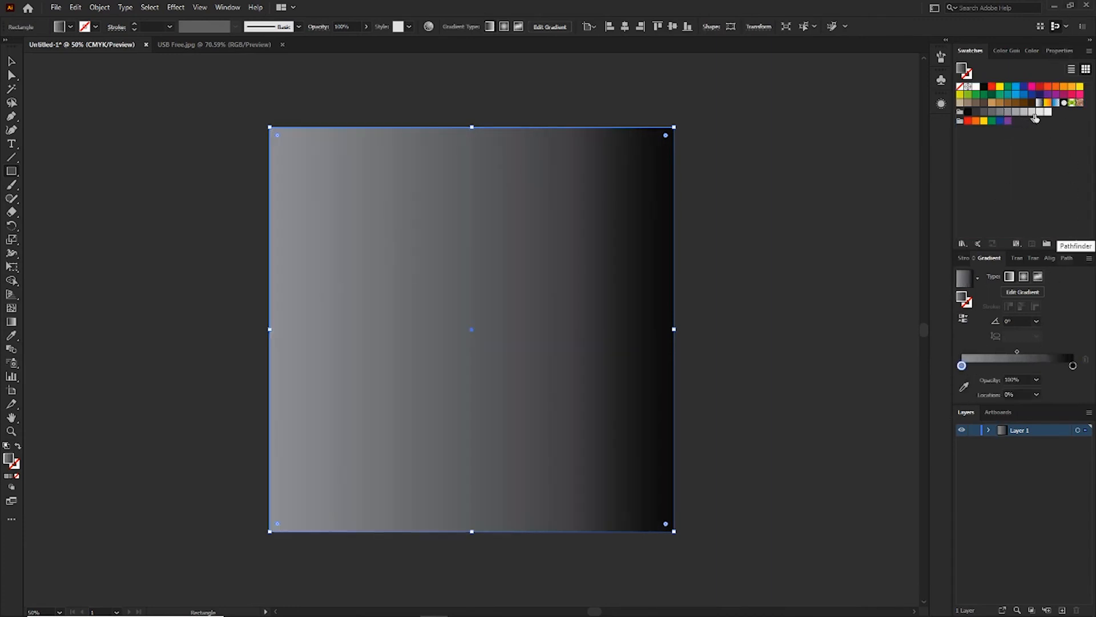
{"action": "left_click_drag", "start_coordinate": [1040, 116], "coordinate": [1074, 366]}
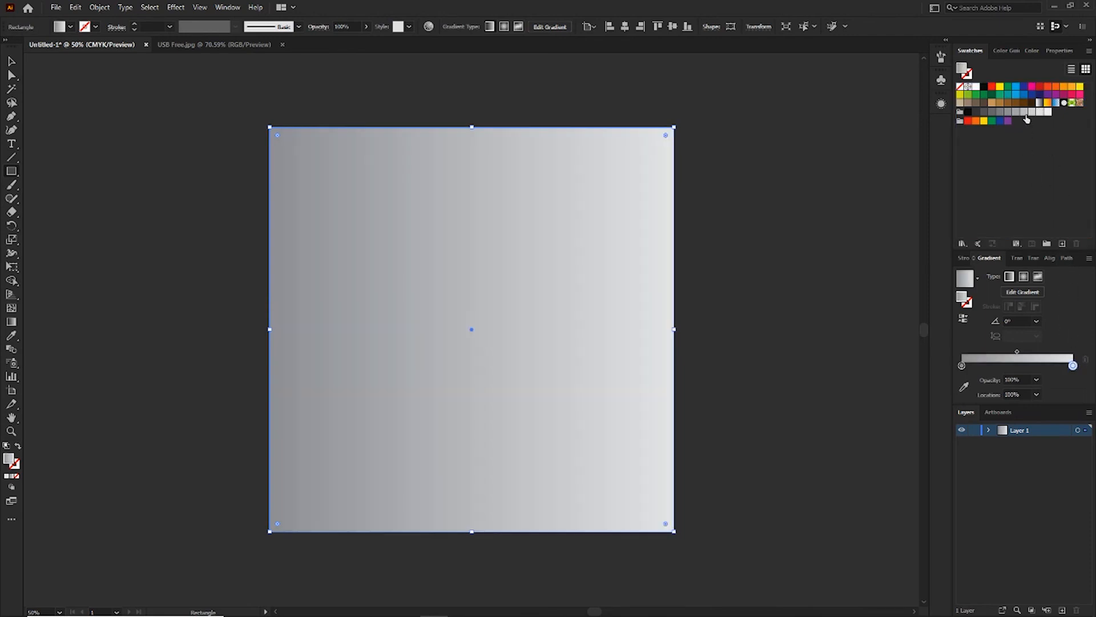
{"action": "left_click_drag", "start_coordinate": [994, 118], "coordinate": [962, 366]}
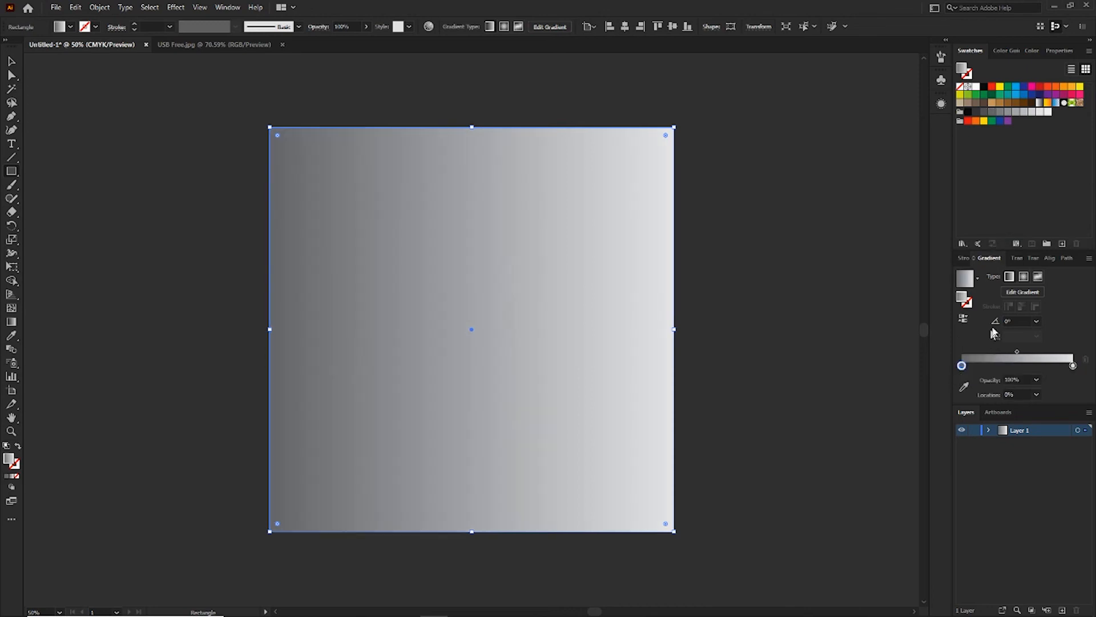
Place the rectangle behind the icon and make its gradient radial, with a light gray centre and a medium gray outer stop.
{"action": "left_click", "coordinate": [1024, 278]}
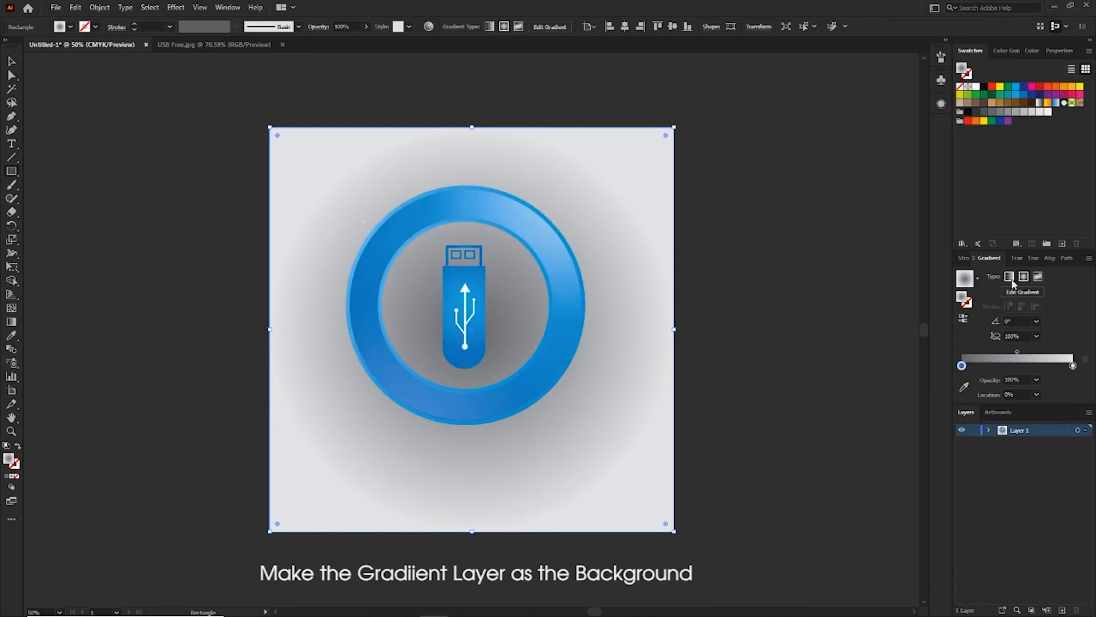
{"action": "left_click", "coordinate": [963, 320]}
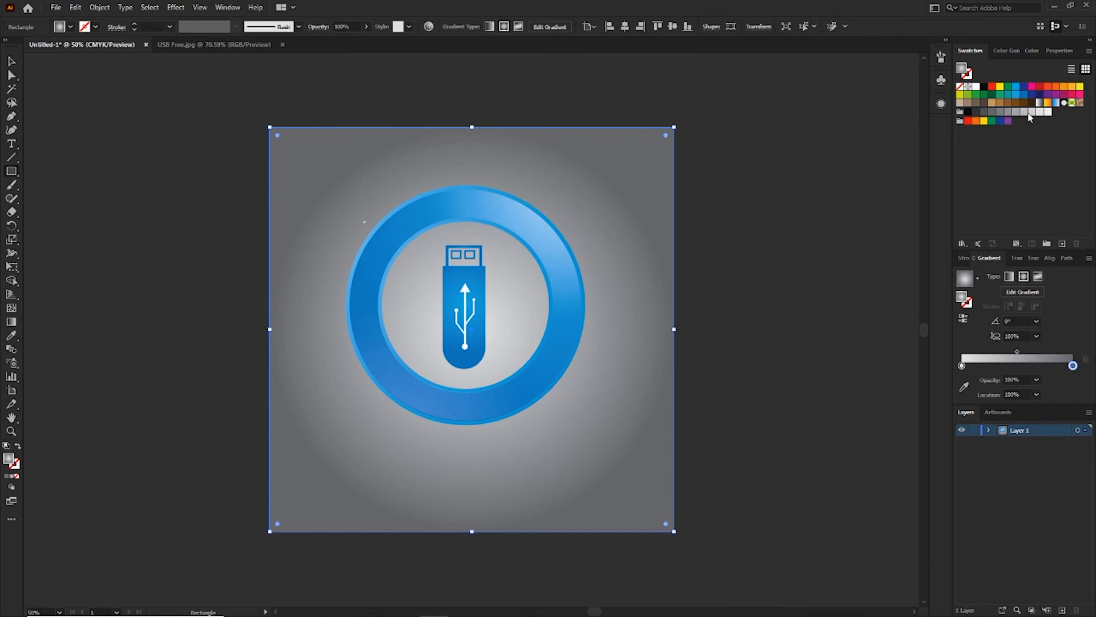
{"action": "left_click_drag", "start_coordinate": [1007, 114], "coordinate": [1073, 367]}
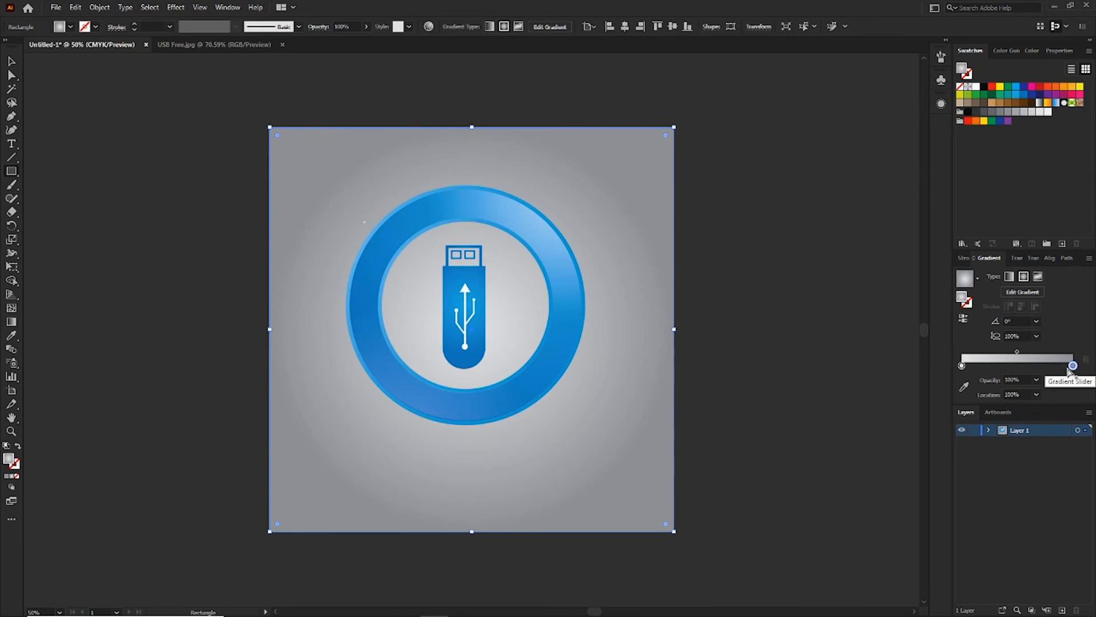
Redraw the background's radial gradient so it starts inside the ring beside the USB drive and extends far below the artboard.
{"action": "key", "text": "ctrl+minus"}
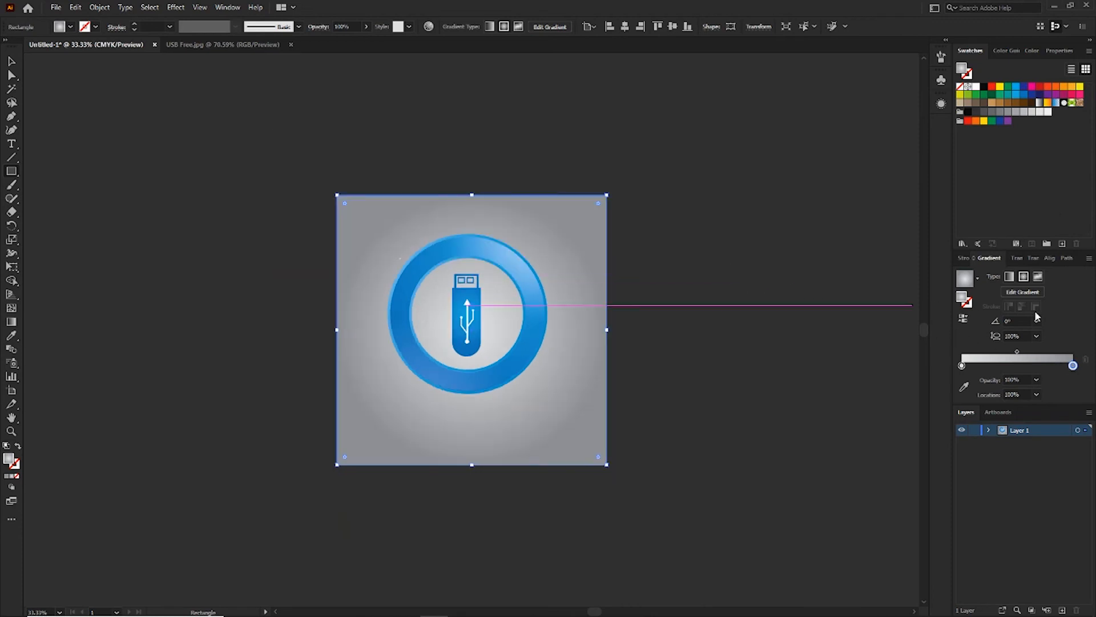
{"action": "left_click", "coordinate": [964, 322]}
{"action": "left_click", "coordinate": [965, 322]}
{"action": "key", "text": "g"}
{"action": "left_click_drag", "start_coordinate": [518, 135], "coordinate": [428, 519]}
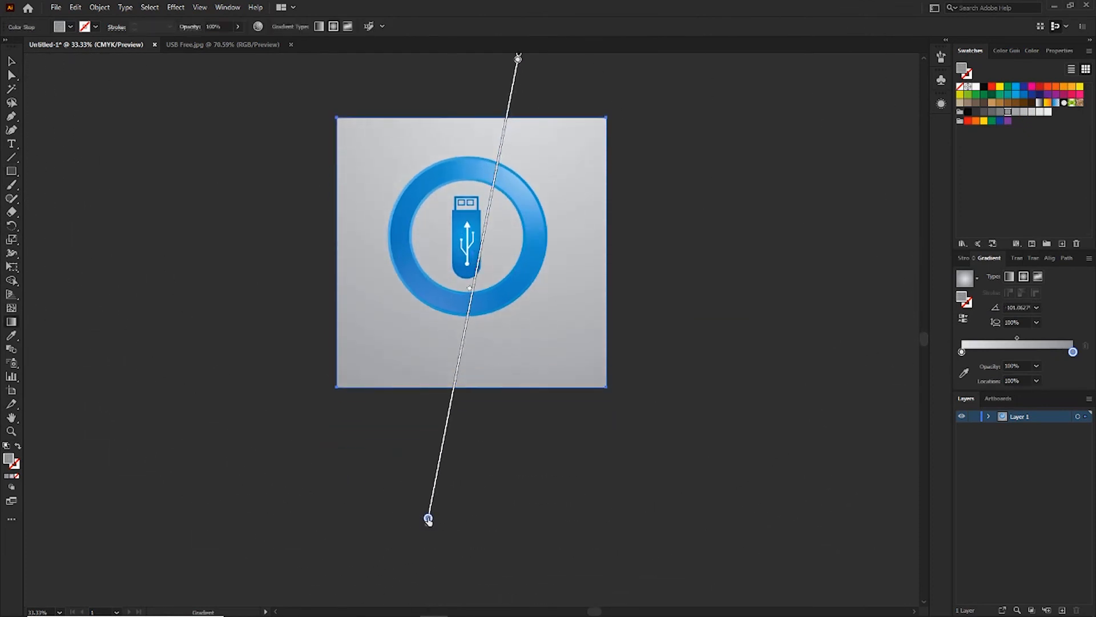
{"action": "left_click_drag", "start_coordinate": [466, 241], "coordinate": [479, 247]}
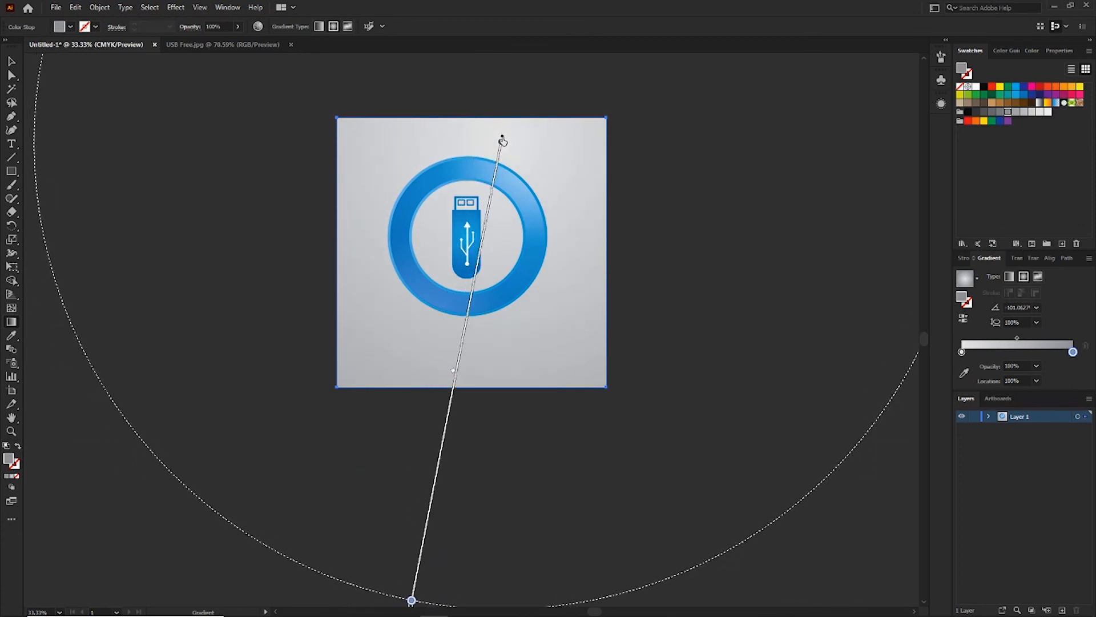
{"action": "left_click", "coordinate": [502, 140]}
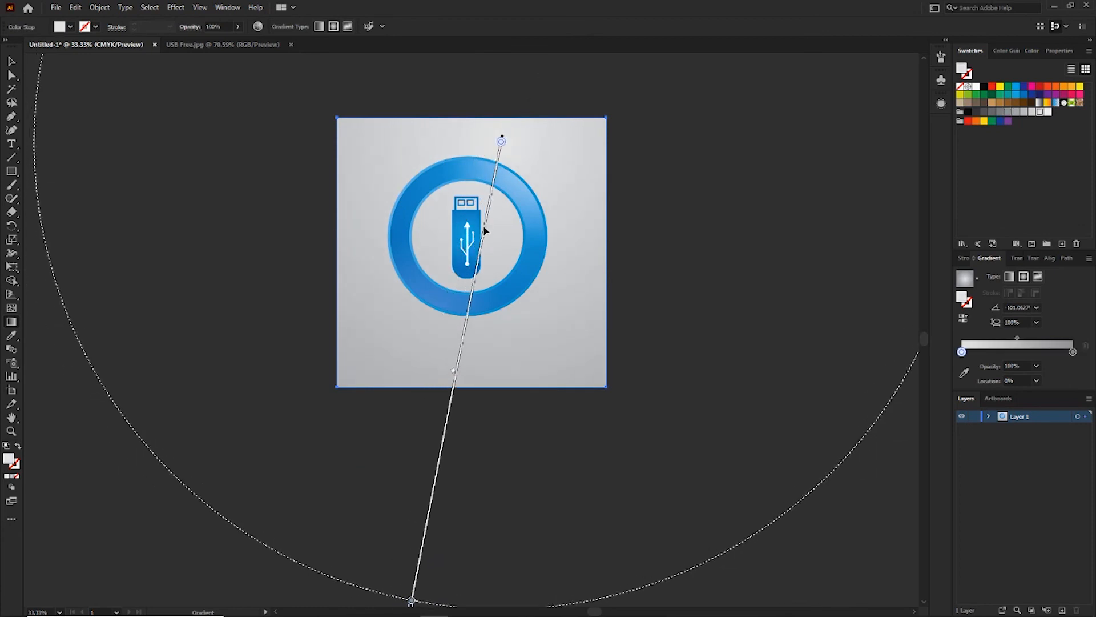
{"action": "mouse_move", "coordinate": [484, 230]}
{"action": "left_mouse_down"}
{"action": "mouse_move", "coordinate": [428, 257]}
{"action": "mouse_move", "coordinate": [457, 294]}
{"action": "mouse_move", "coordinate": [496, 314]}
{"action": "left_mouse_up"}
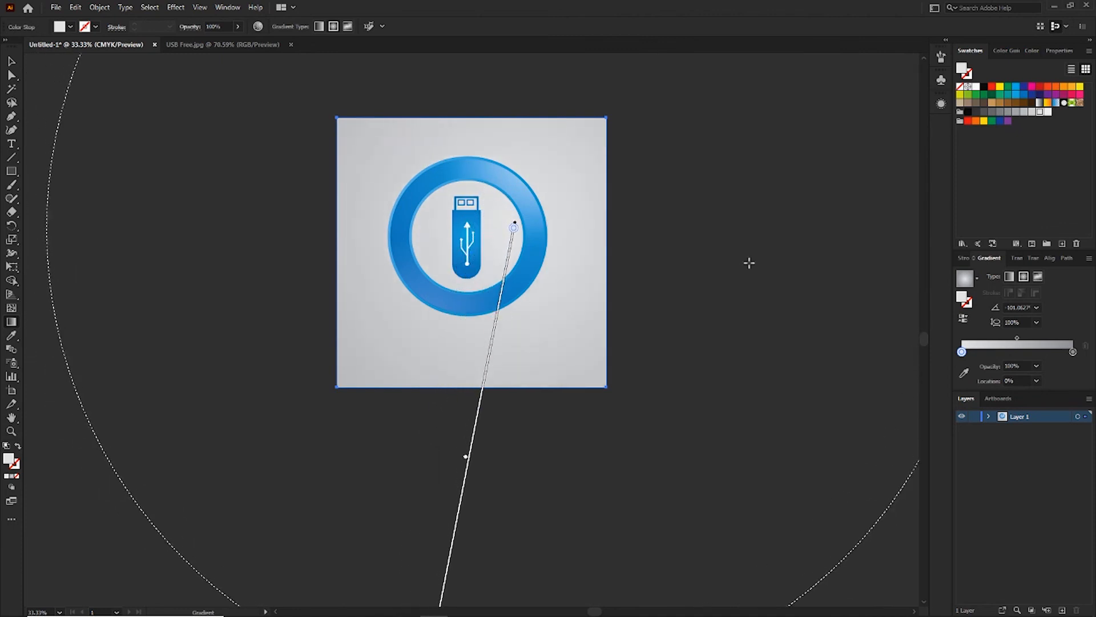
Apply the medium gray swatch to the end stop of the background gradient and deselect the background.
{"action": "key", "text": "ctrl+minus"}
{"action": "key", "text": "ctrl+plus"}
{"action": "key", "text": "ctrl+plus"}
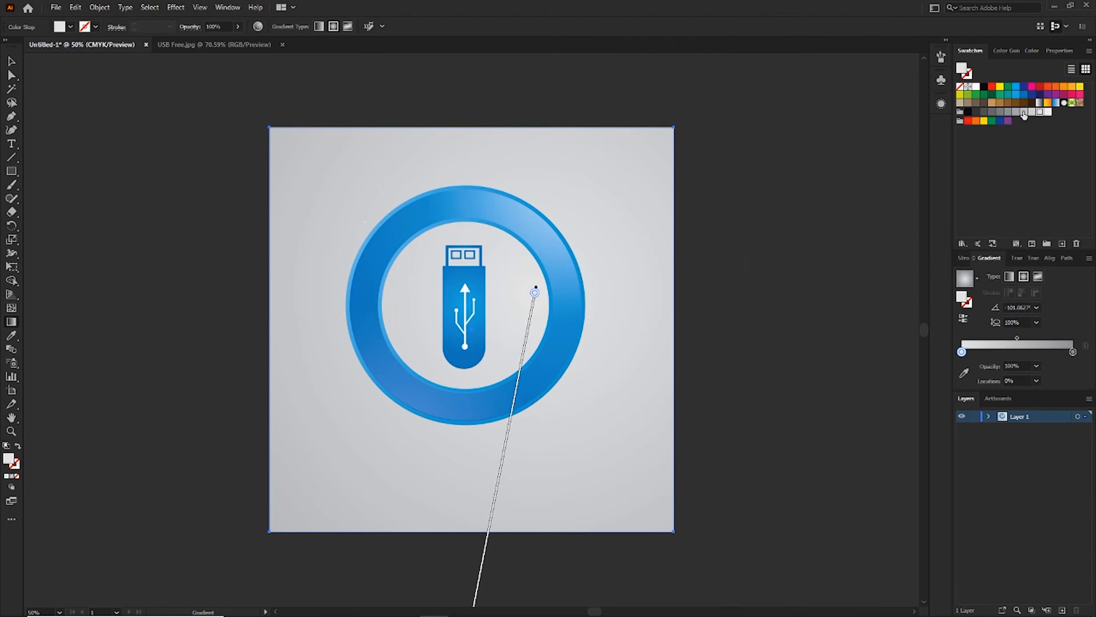
{"action": "left_click_drag", "start_coordinate": [1008, 111], "coordinate": [1075, 355]}
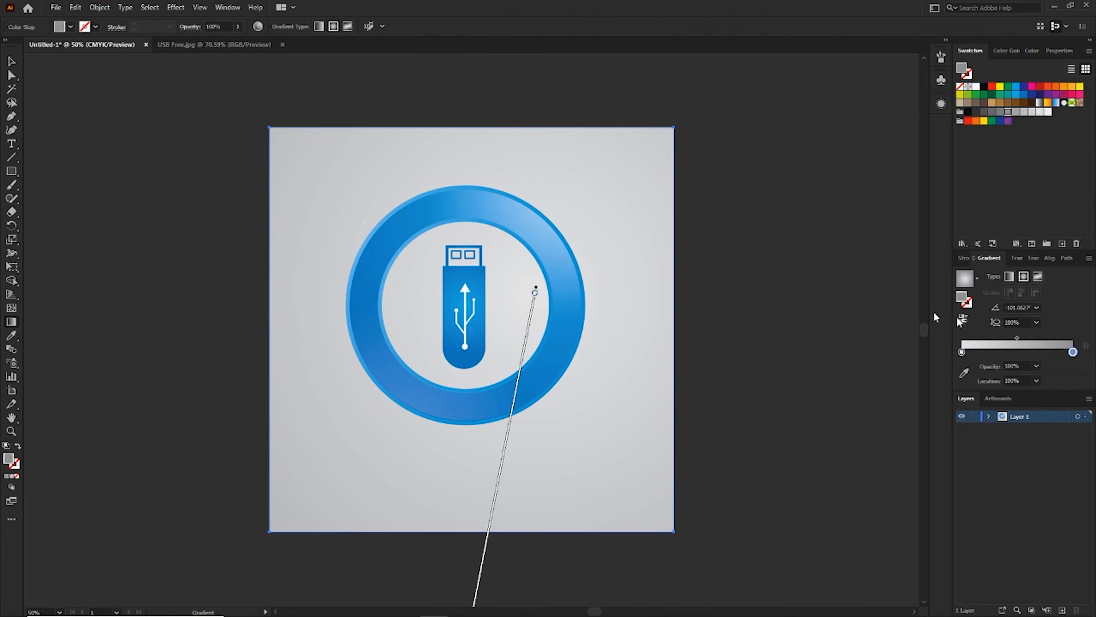
{"action": "left_click", "coordinate": [12, 62]}
{"action": "left_click", "coordinate": [174, 187]}
{"action": "left_click", "coordinate": [404, 259]}
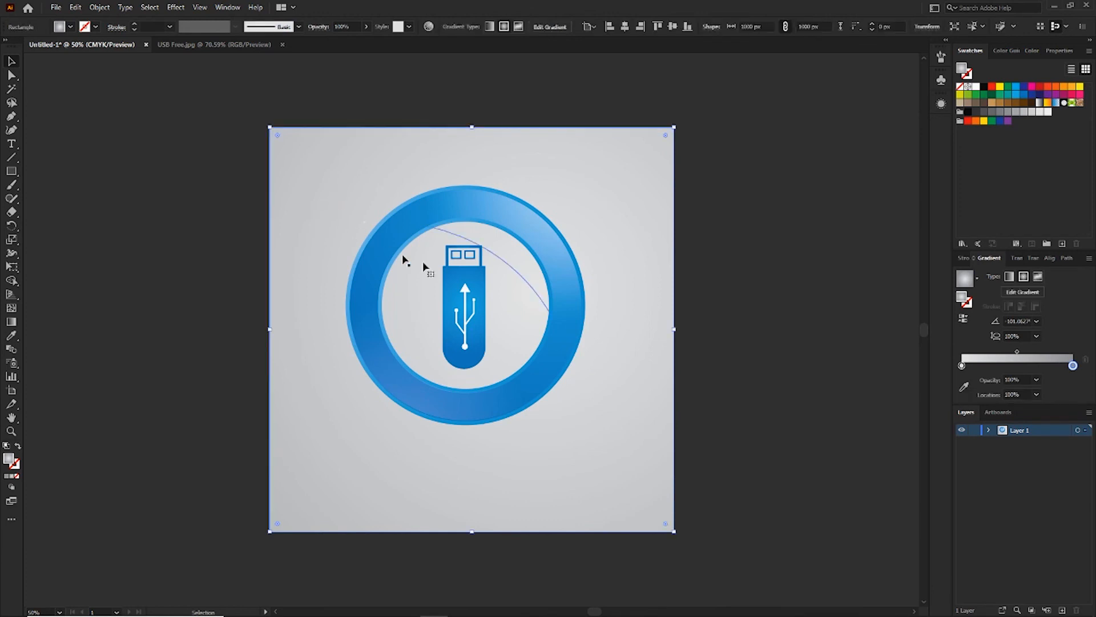
{"action": "left_click", "coordinate": [832, 269]}
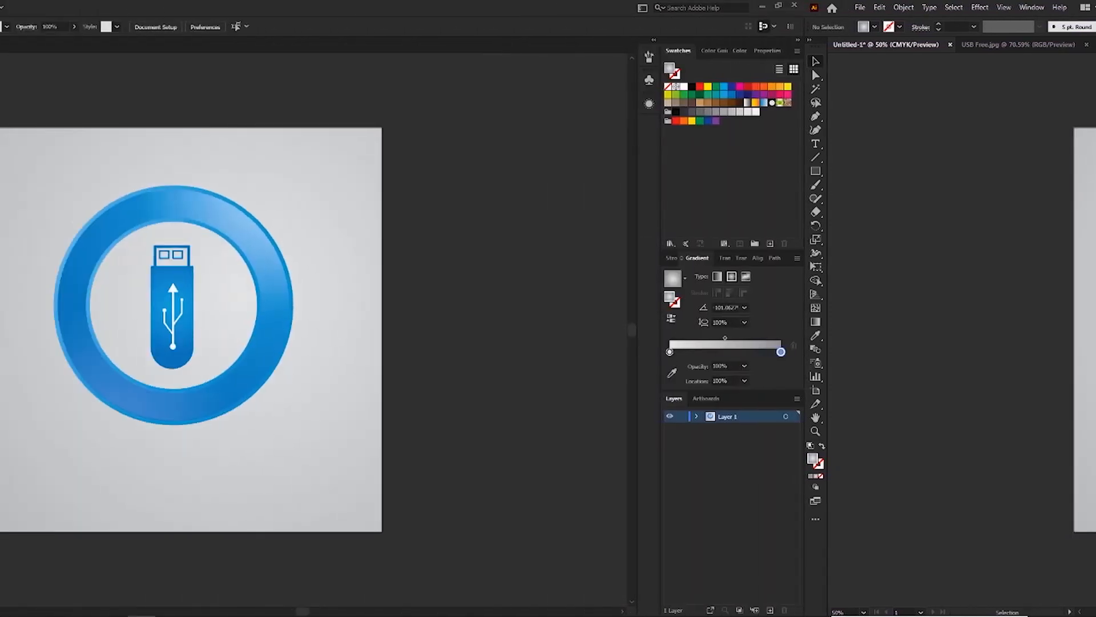
Draw a flat ellipse about 515 px wide and 56 px high just beneath the ring.
{"action": "right_click", "coordinate": [12, 172]}
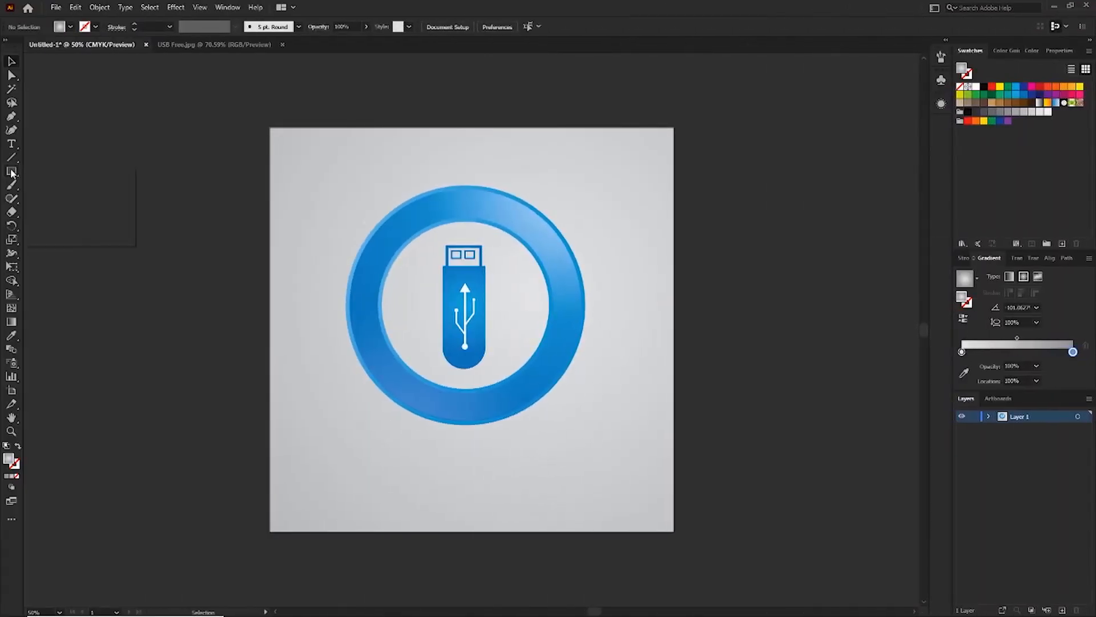
{"action": "left_click", "coordinate": [60, 200]}
{"action": "left_click_drag", "start_coordinate": [386, 433], "coordinate": [595, 455]}
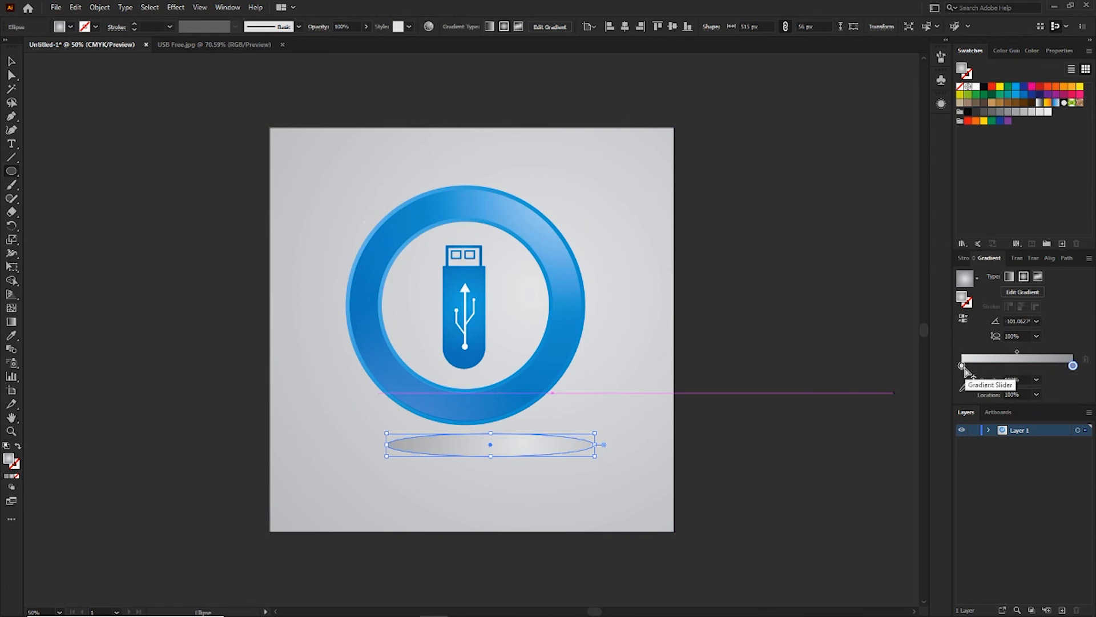
Set the opacity of the ellipse gradient's light inner stop to 0%.
{"action": "left_click", "coordinate": [963, 366]}
{"action": "left_click", "coordinate": [1025, 380]}
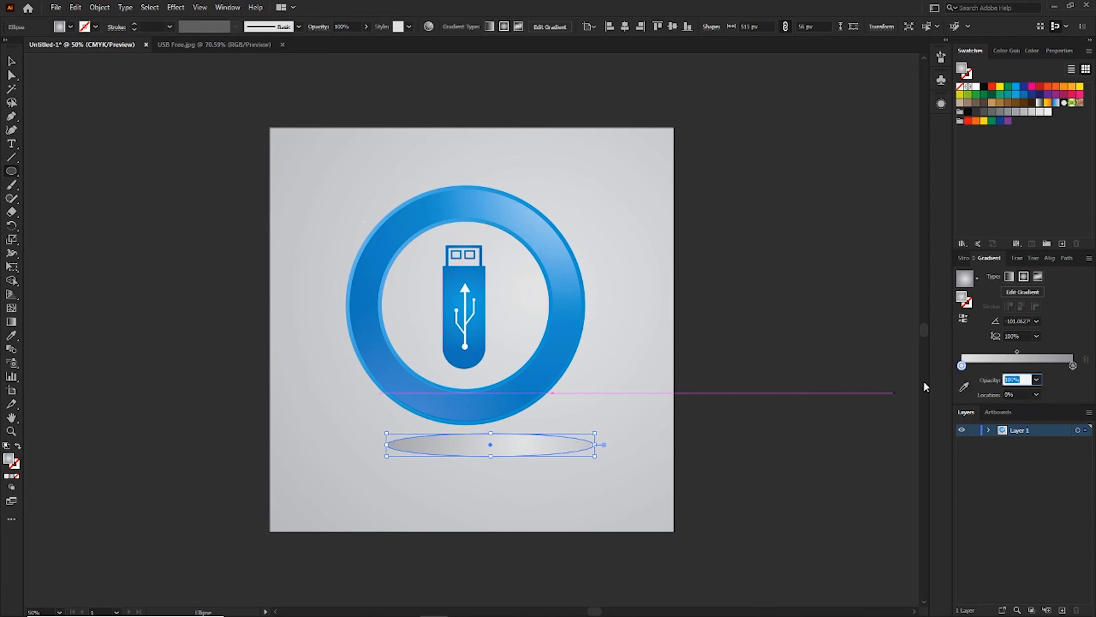
{"action": "type", "text": "0"}
{"action": "key", "text": "Return"}
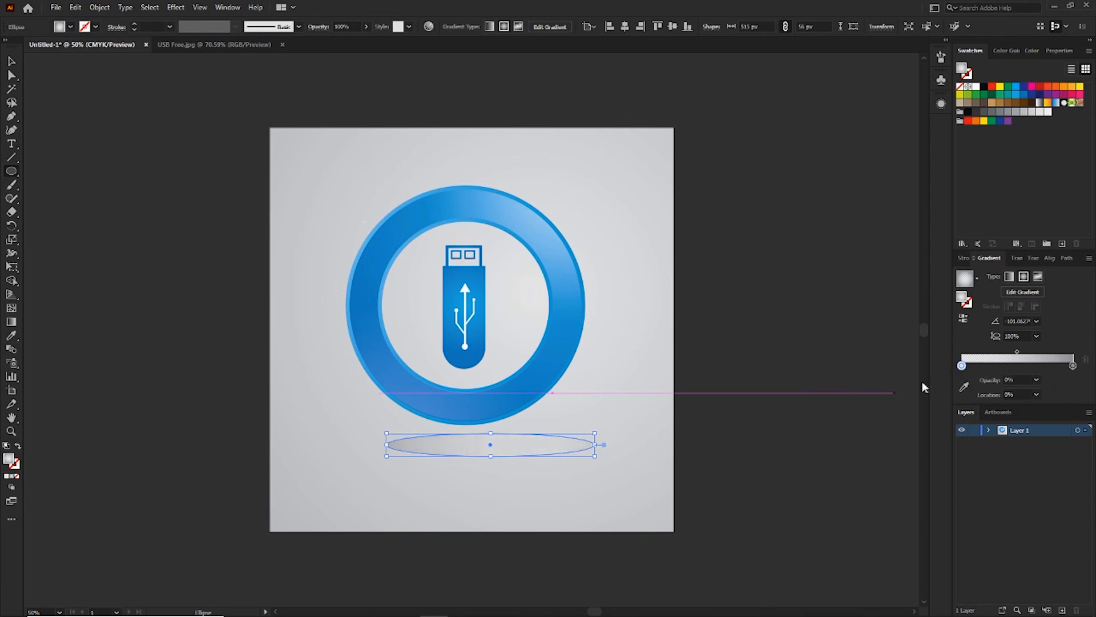
Move the ellipse to centre it beneath the ring and reverse its gradient so the medium gray starts from the middle.
{"action": "left_click", "coordinate": [11, 61]}
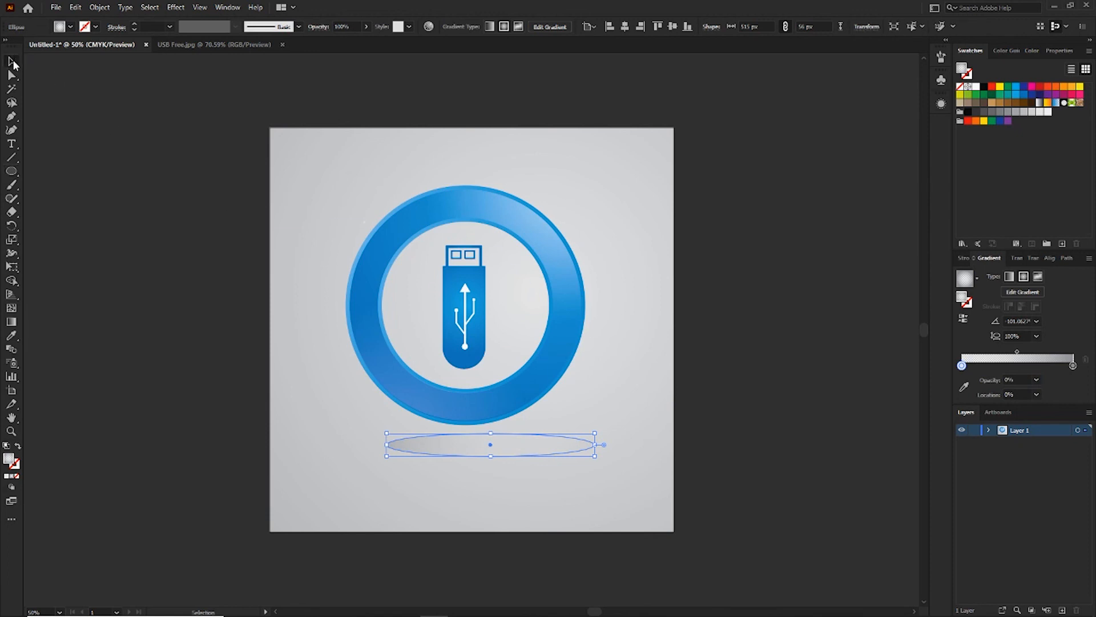
{"action": "left_click", "coordinate": [257, 375]}
{"action": "left_click_drag", "start_coordinate": [460, 446], "coordinate": [444, 448]}
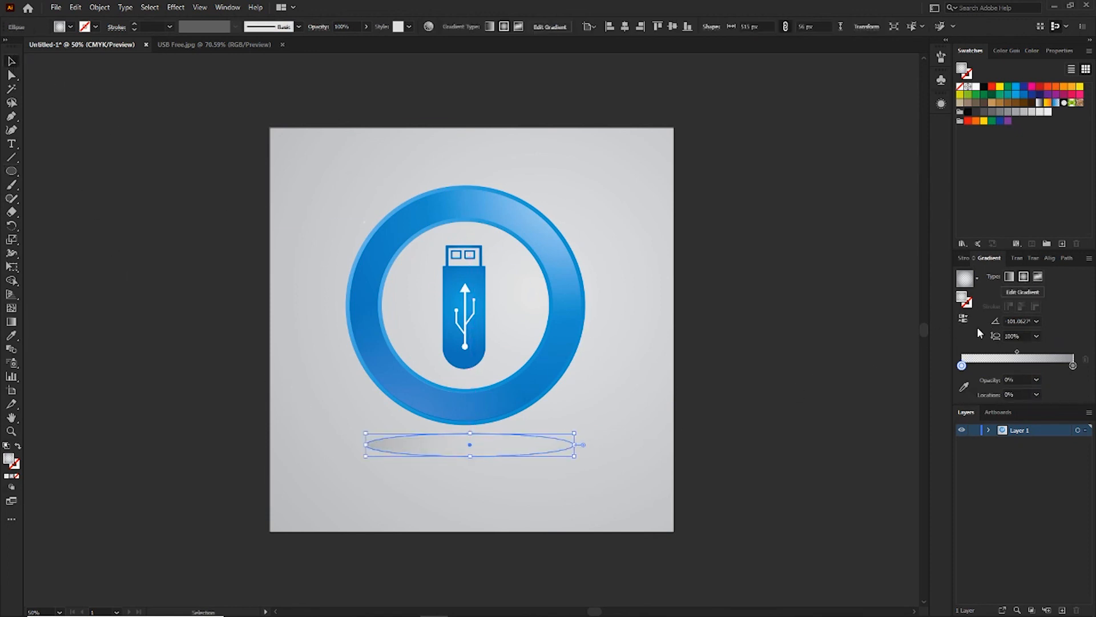
{"action": "left_click", "coordinate": [964, 320]}
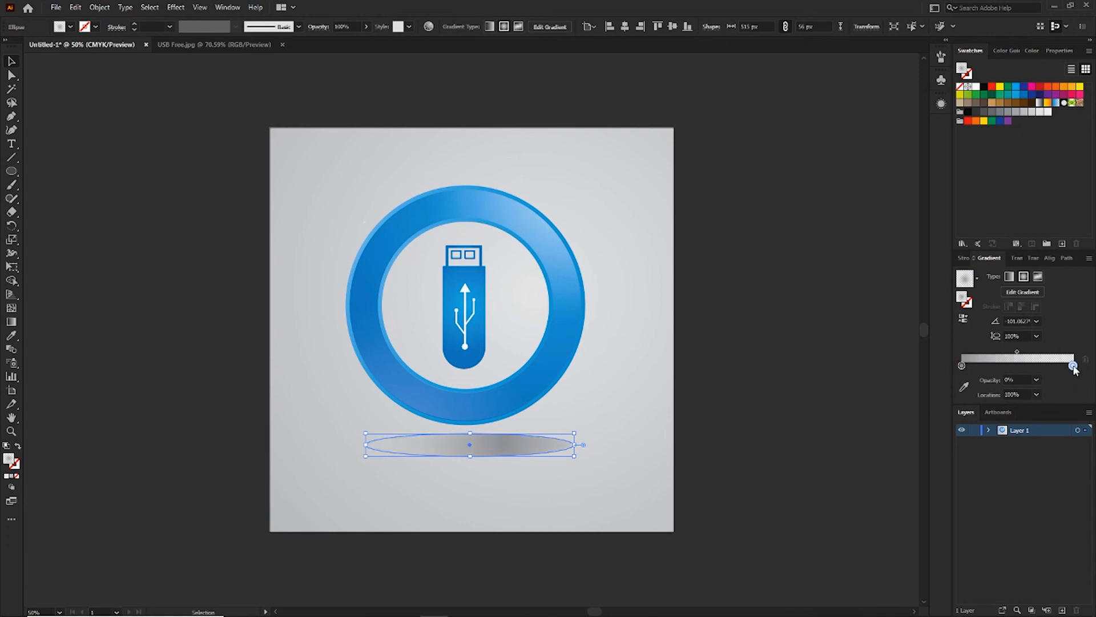
{"action": "left_click", "coordinate": [786, 372]}
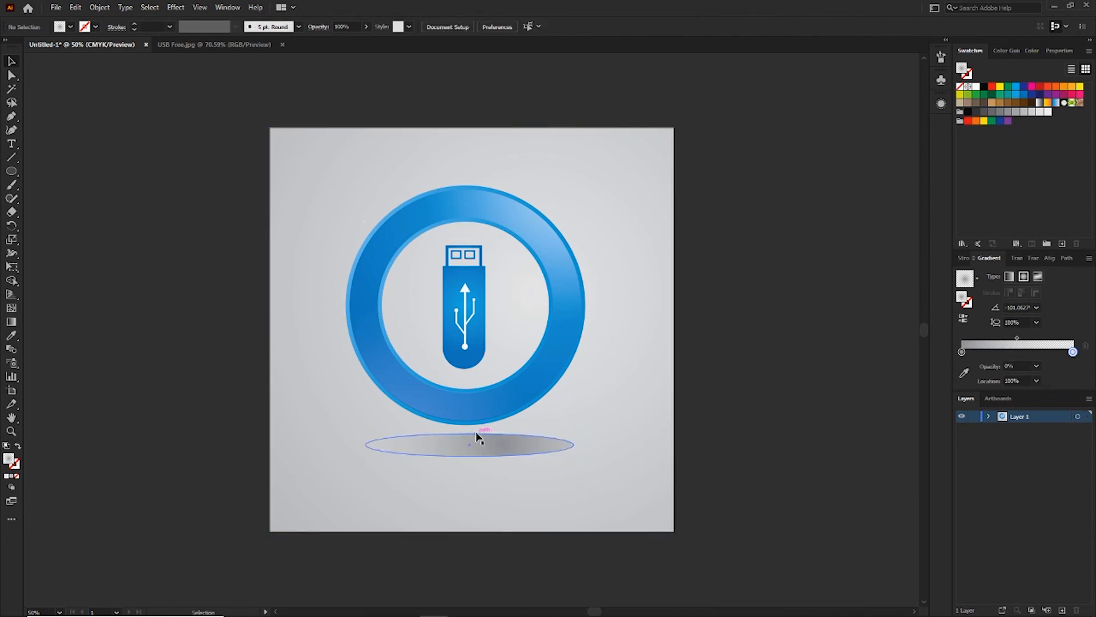
Move the radial gradient's origin to the centre of the ellipse, with the gray stop slightly outward at about 3.7%.
{"action": "left_click", "coordinate": [466, 454]}
{"action": "key", "text": "g"}
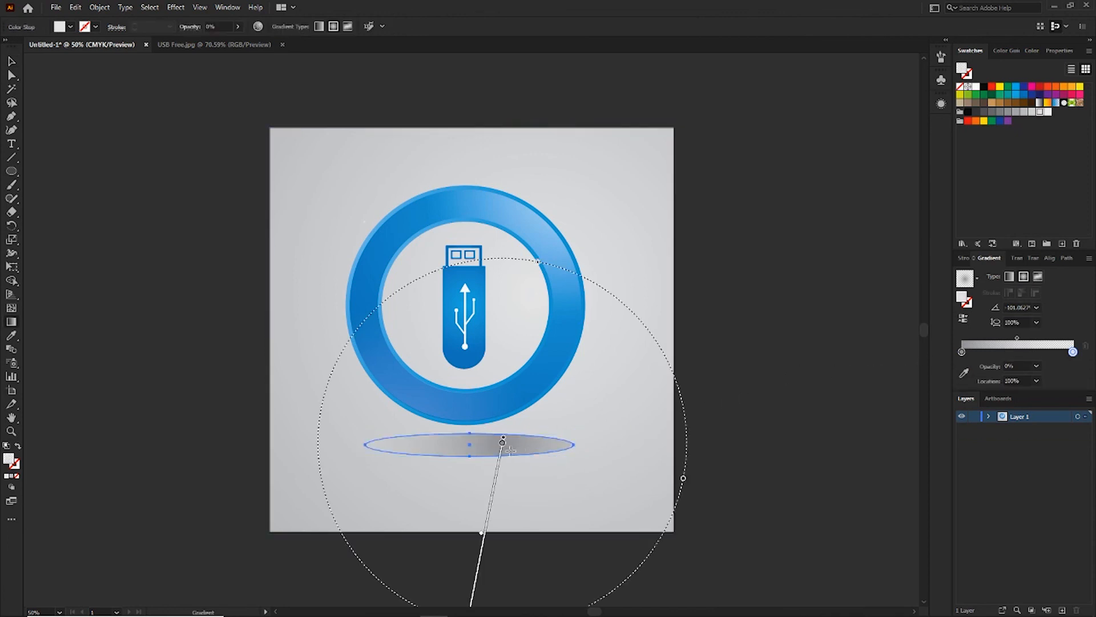
{"action": "left_click_drag", "start_coordinate": [503, 444], "coordinate": [501, 450]}
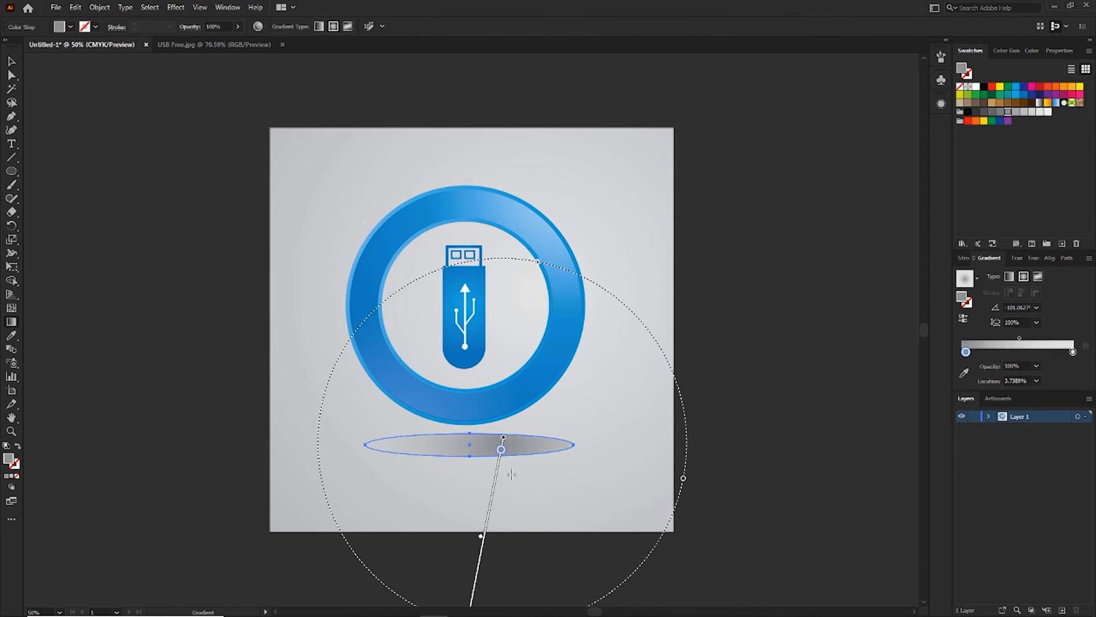
{"action": "left_click_drag", "start_coordinate": [495, 501], "coordinate": [462, 491]}
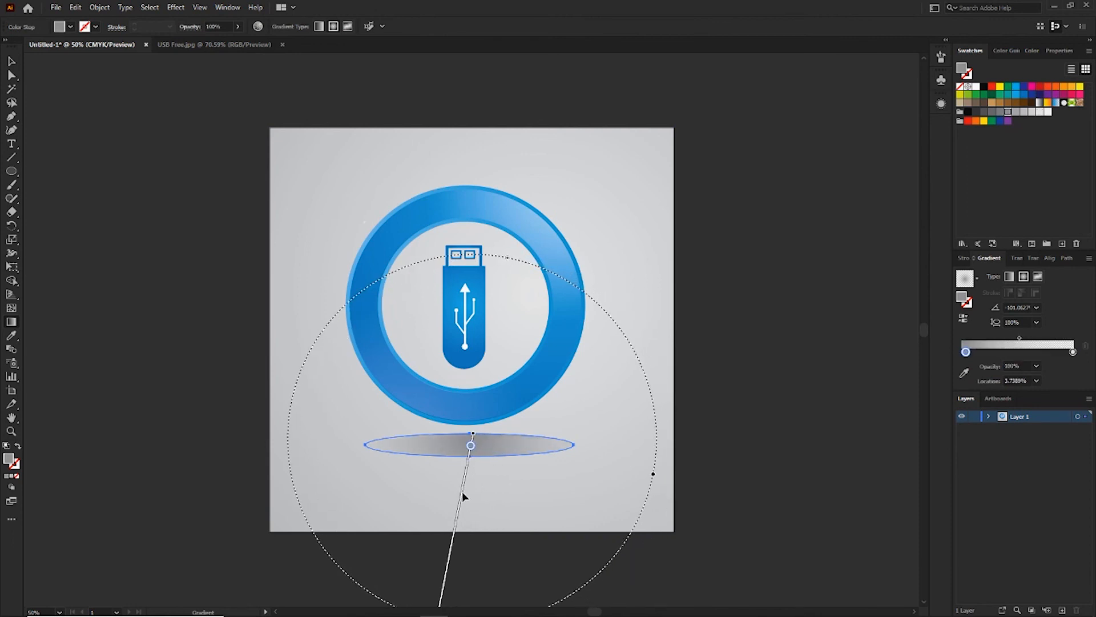
{"action": "key", "text": "v"}
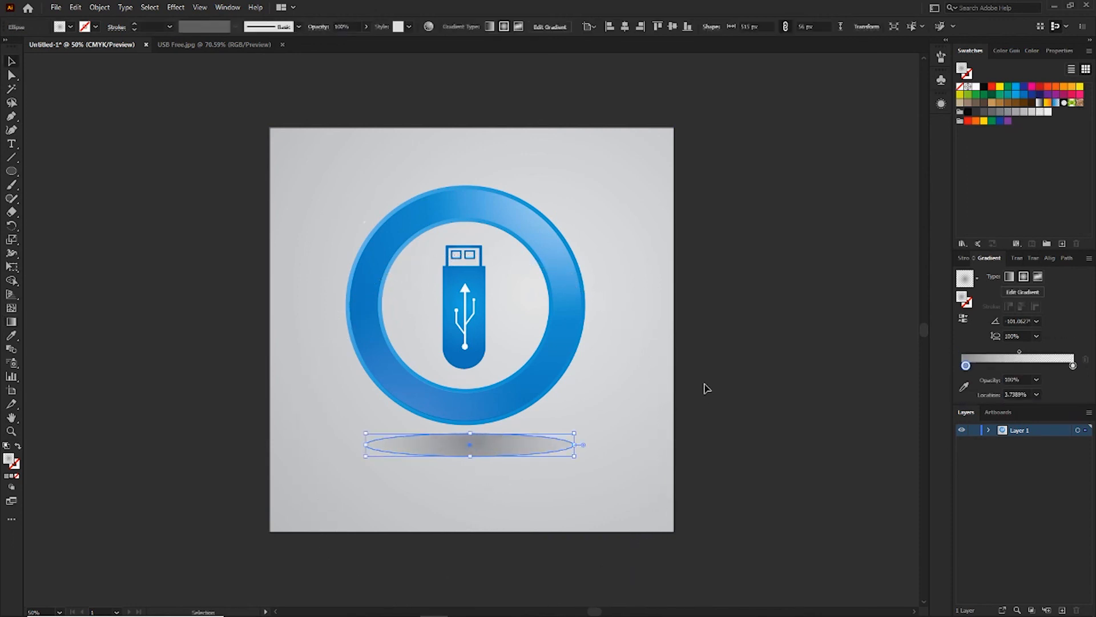
{"action": "left_click", "coordinate": [704, 385]}
Apply a Gaussian Blur with a radius of 82.4468 pixels to the ellipse and nudge it slightly beneath the ring.
{"action": "left_click", "coordinate": [480, 450]}
{"action": "left_click", "coordinate": [175, 8]}
{"action": "mouse_move", "coordinate": [221, 198]}
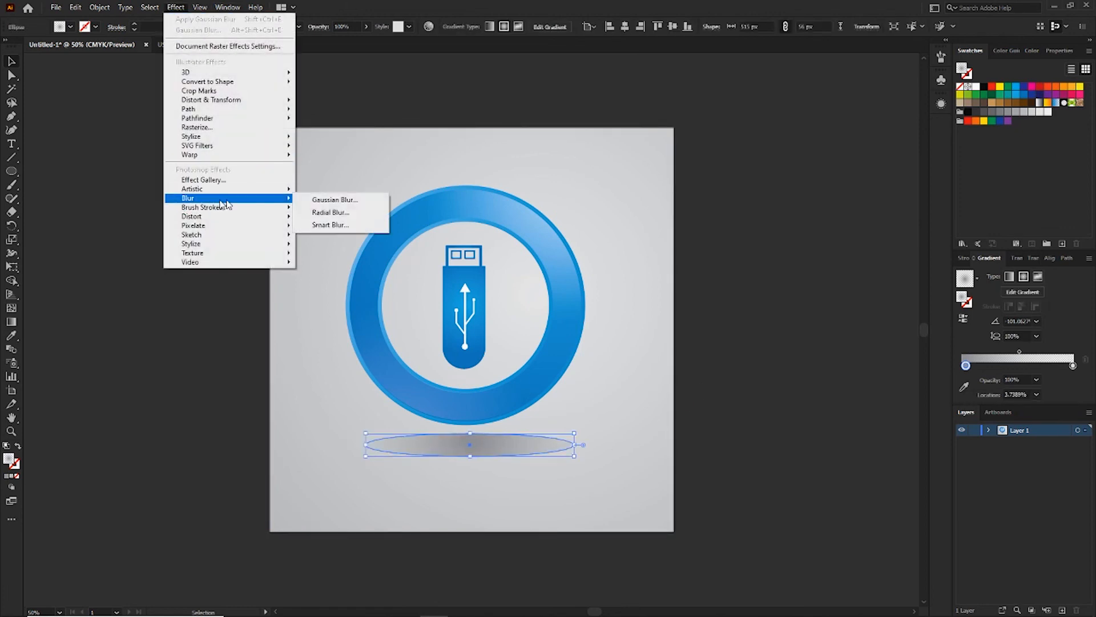
{"action": "left_click", "coordinate": [345, 203]}
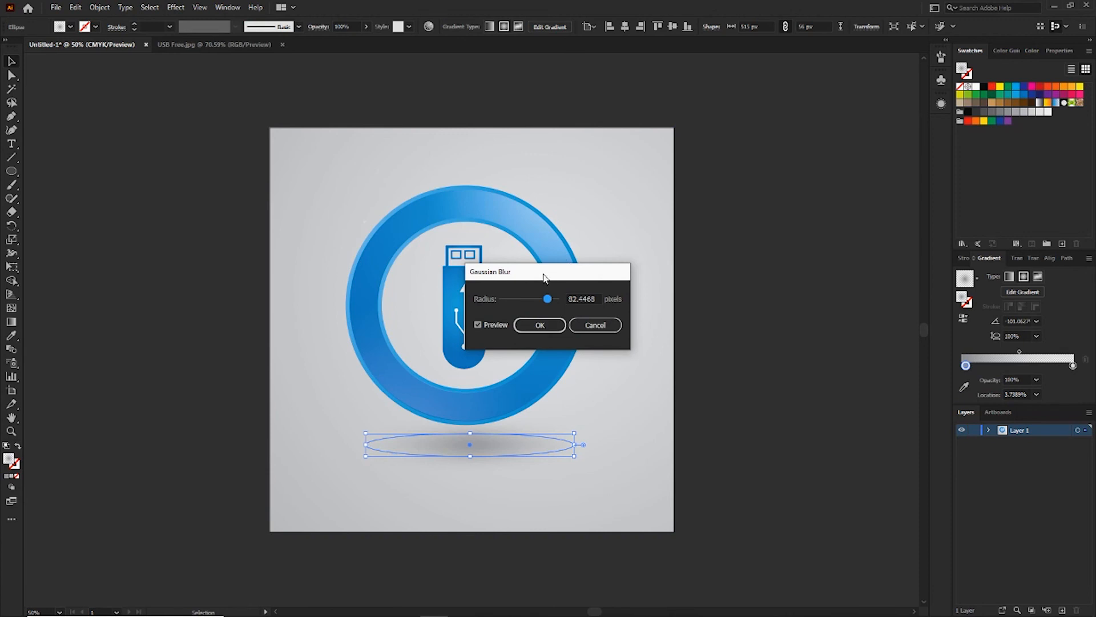
{"action": "left_click_drag", "start_coordinate": [546, 271], "coordinate": [697, 259]}
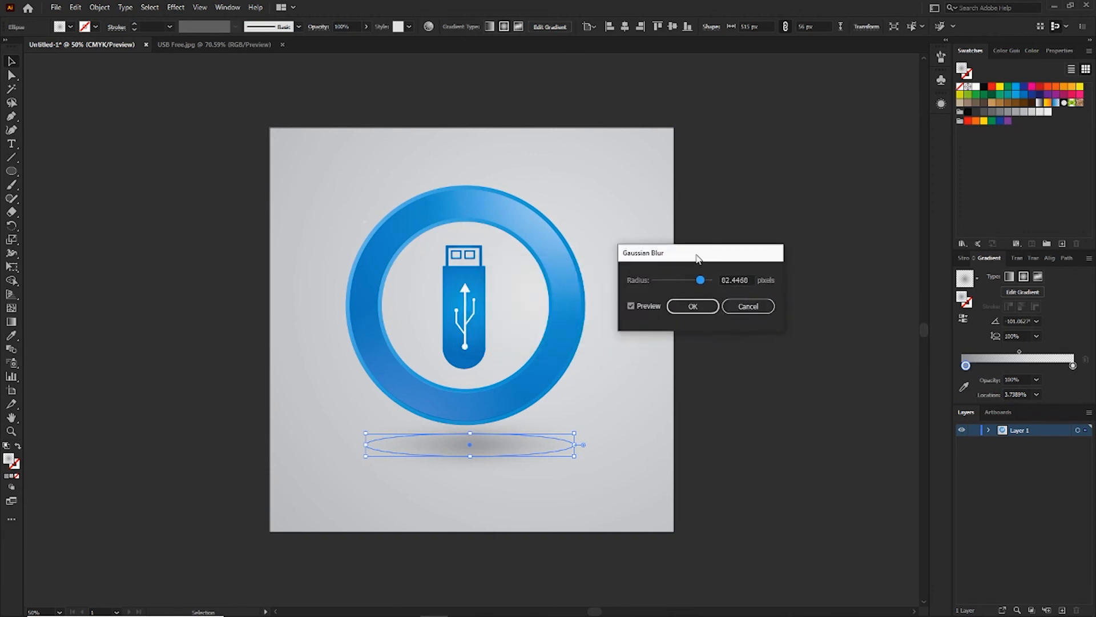
{"action": "left_click", "coordinate": [694, 307]}
{"action": "left_click", "coordinate": [724, 324]}
{"action": "left_click_drag", "start_coordinate": [503, 444], "coordinate": [502, 441]}
{"action": "left_click", "coordinate": [624, 404]}
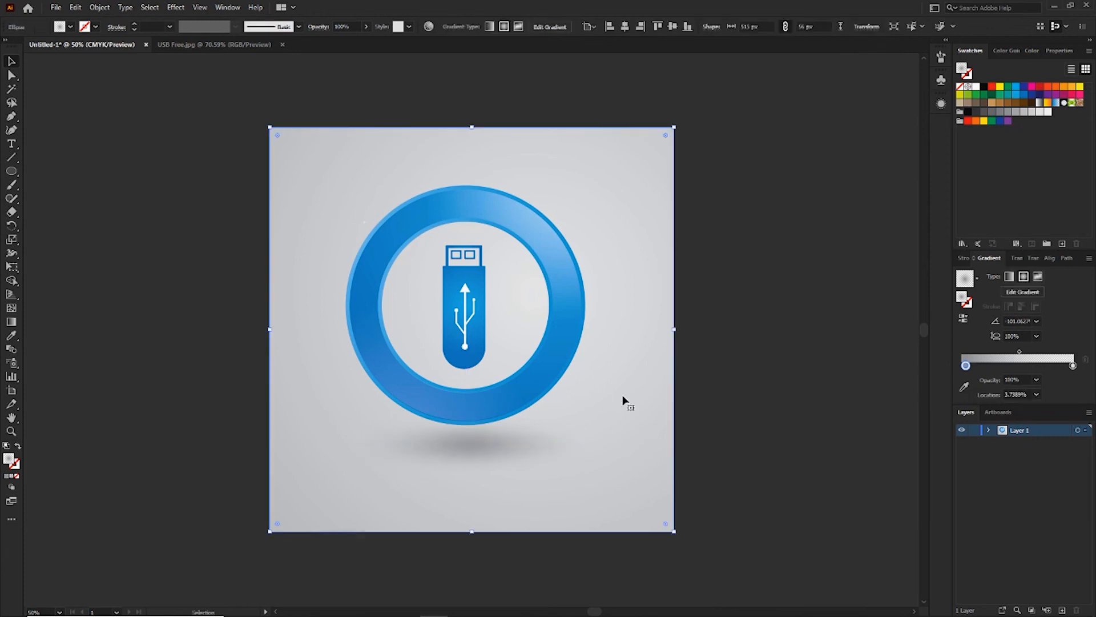
Try the blurred shadow at 72% opacity, raise it to about 85%, and deselect it.
{"action": "left_click", "coordinate": [573, 448]}
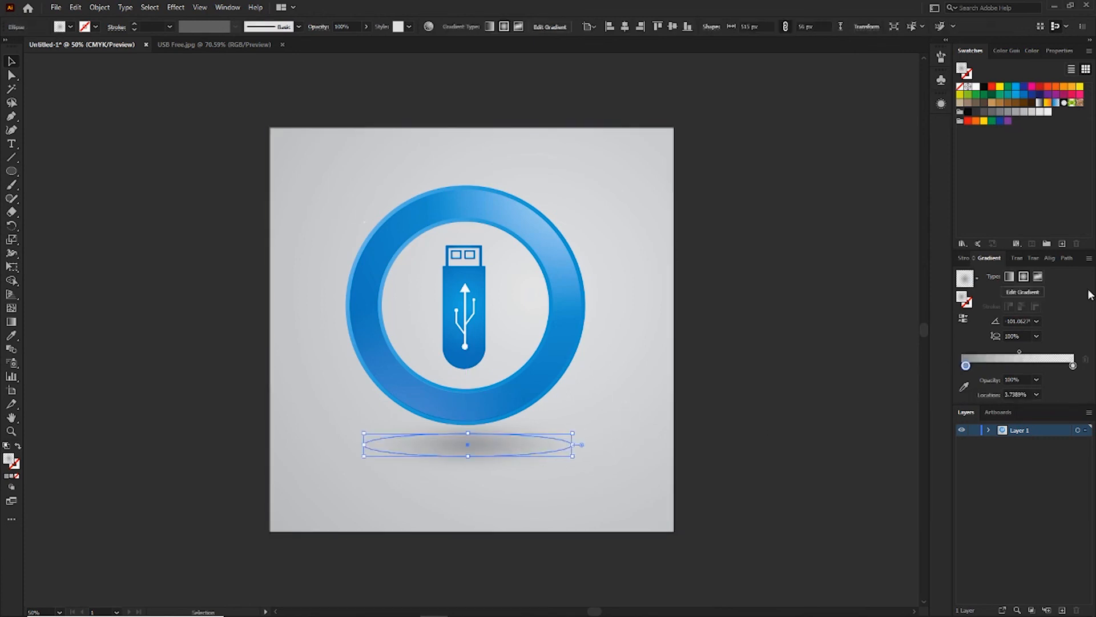
{"action": "left_click", "coordinate": [1018, 258]}
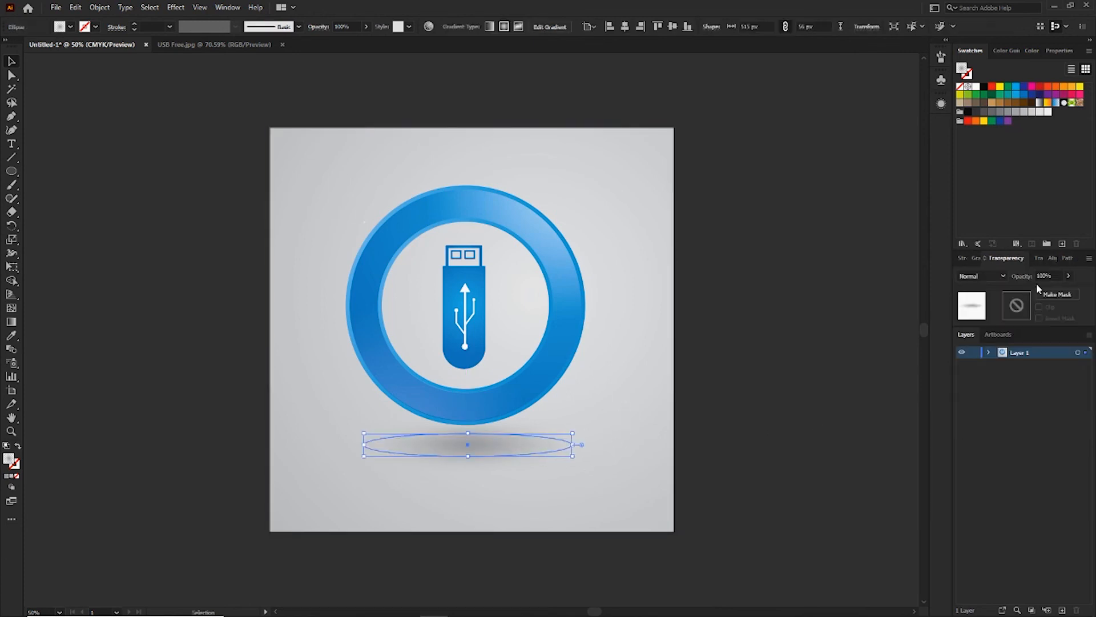
{"action": "left_click", "coordinate": [1068, 277]}
{"action": "left_click_drag", "start_coordinate": [1064, 293], "coordinate": [1057, 292]}
{"action": "left_click", "coordinate": [876, 334]}
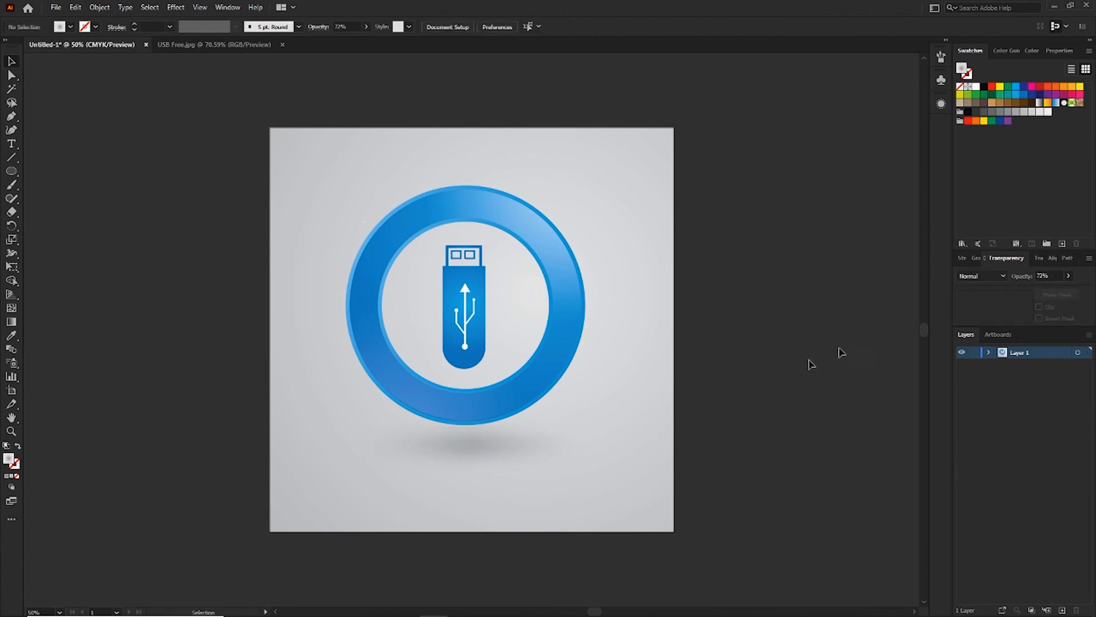
{"action": "left_click", "coordinate": [462, 445]}
{"action": "left_click", "coordinate": [1069, 276]}
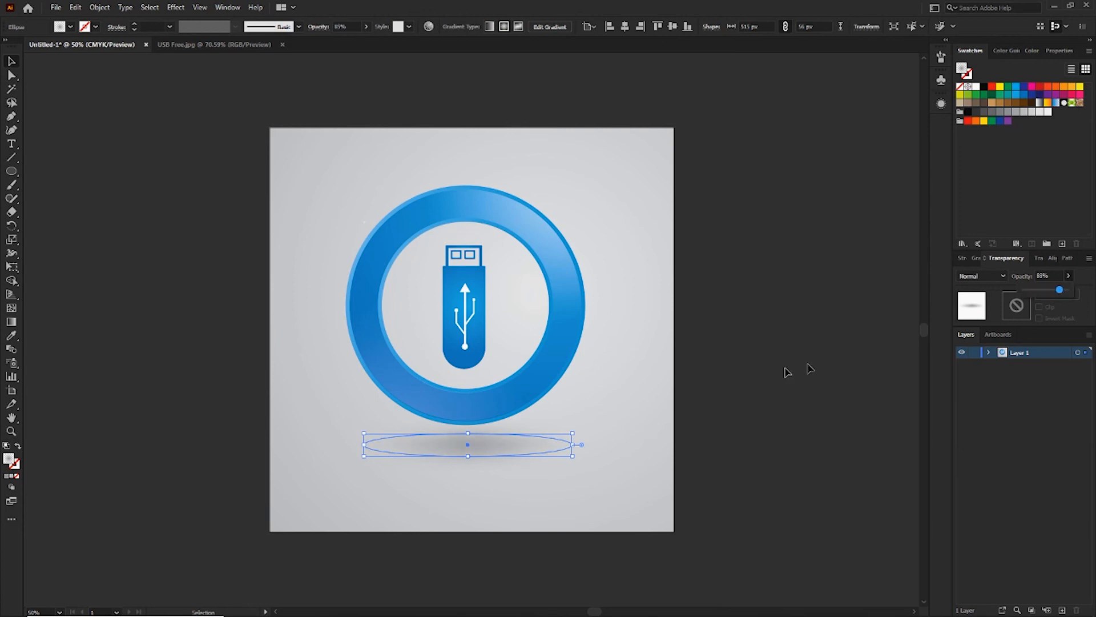
{"action": "left_click", "coordinate": [727, 385]}
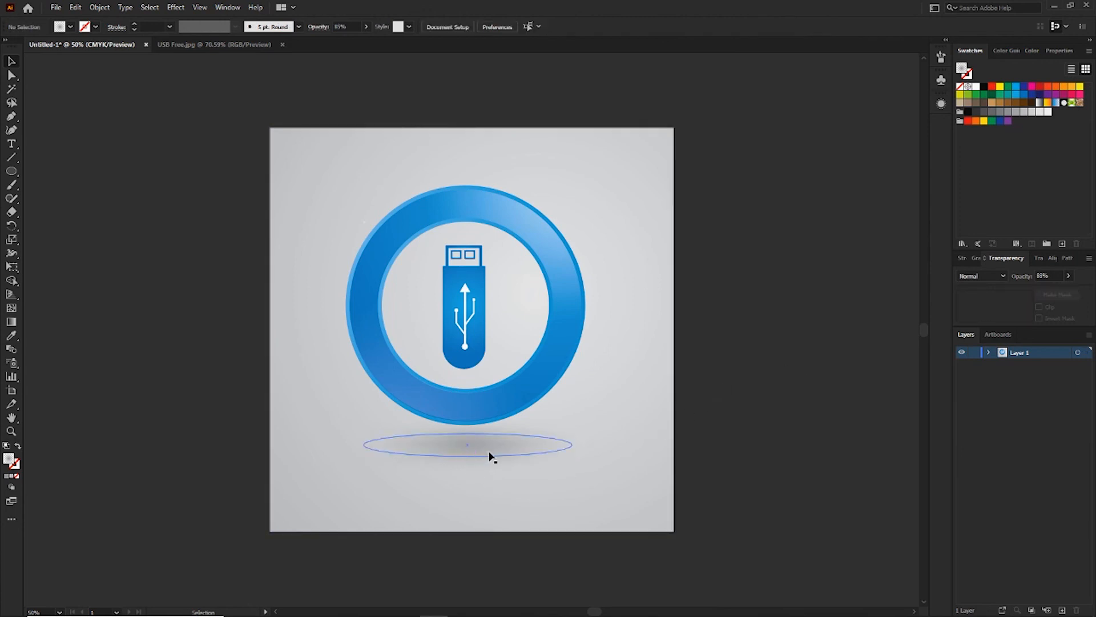
Stretch the shadow ellipse to about 90 px high and move it up close beneath the ring.
{"action": "left_click_drag", "start_coordinate": [489, 452], "coordinate": [468, 475]}
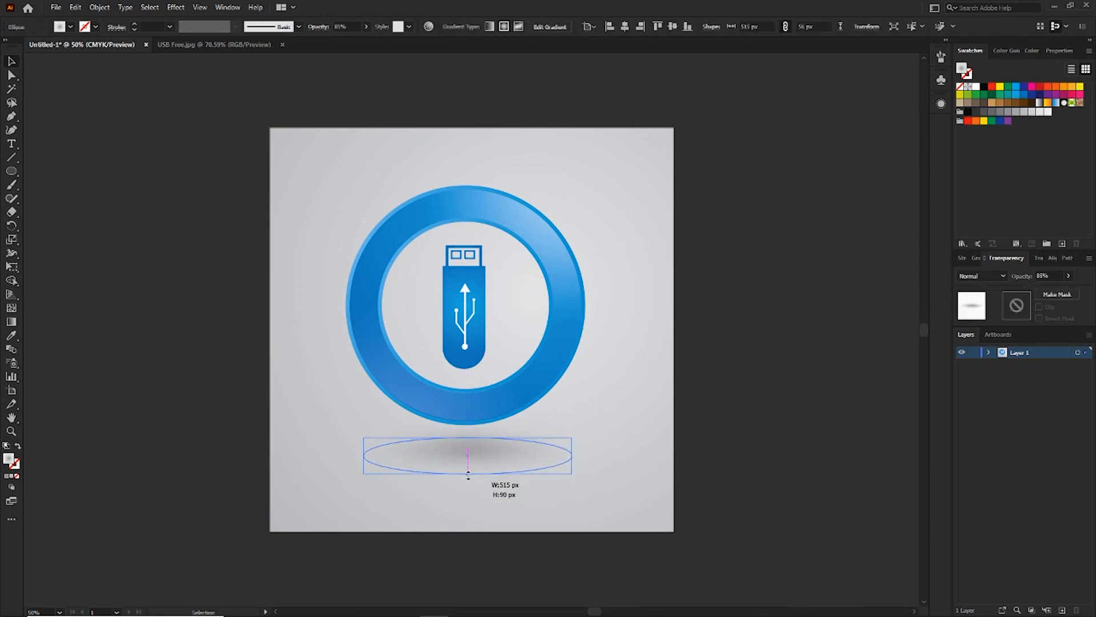
{"action": "left_click", "coordinate": [763, 363]}
{"action": "left_click_drag", "start_coordinate": [519, 451], "coordinate": [473, 449]}
{"action": "left_click", "coordinate": [817, 379]}
{"action": "key", "text": "a"}
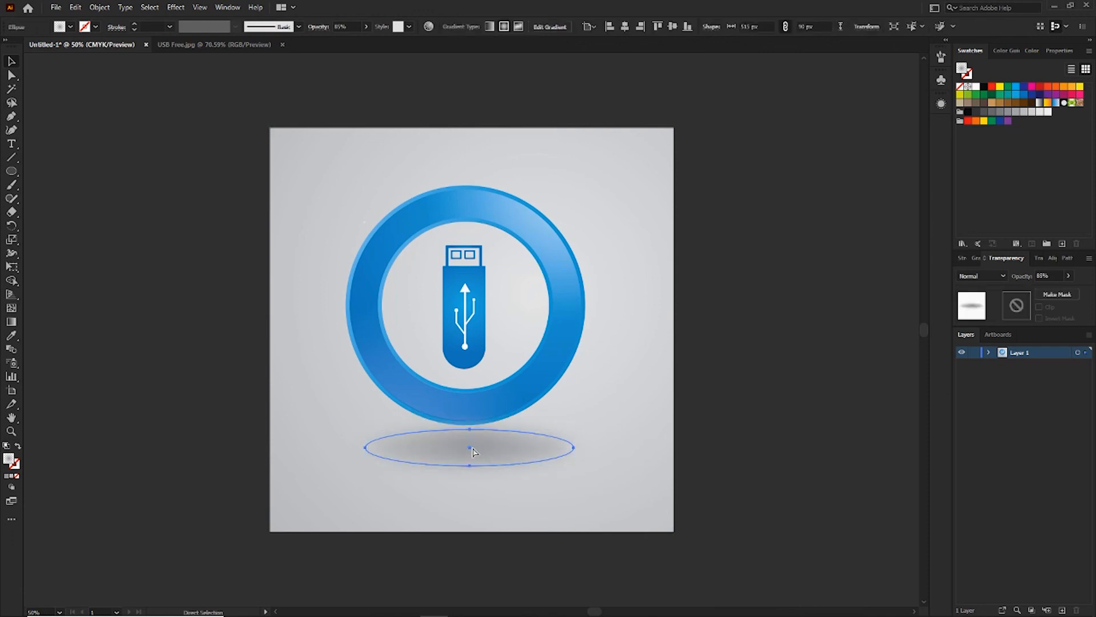
Lower the taller shadow's opacity to 71% and deselect it.
{"action": "key", "text": "ctrl+minus"}
{"action": "left_click", "coordinate": [1069, 276]}
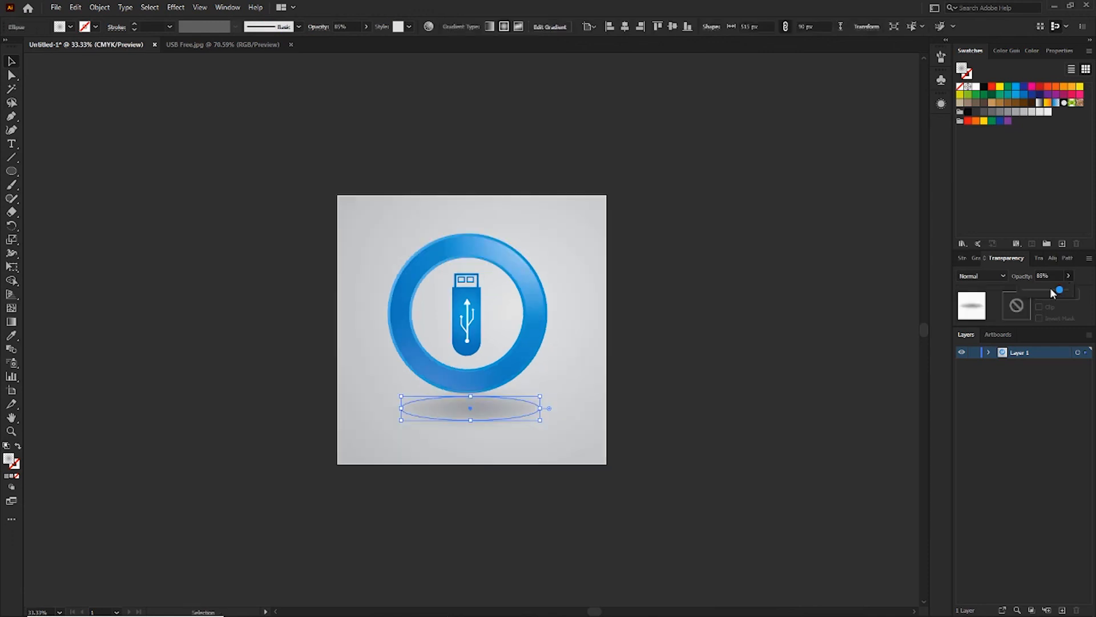
{"action": "left_click_drag", "start_coordinate": [1053, 290], "coordinate": [1040, 289]}
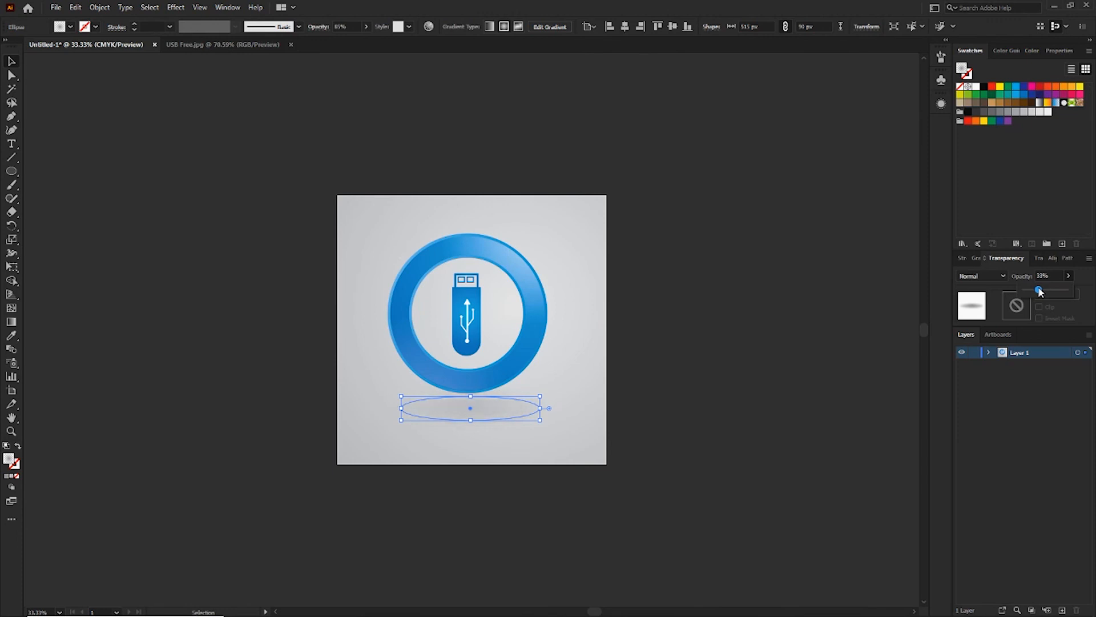
{"action": "left_click", "coordinate": [710, 374]}
{"action": "left_click", "coordinate": [710, 375]}
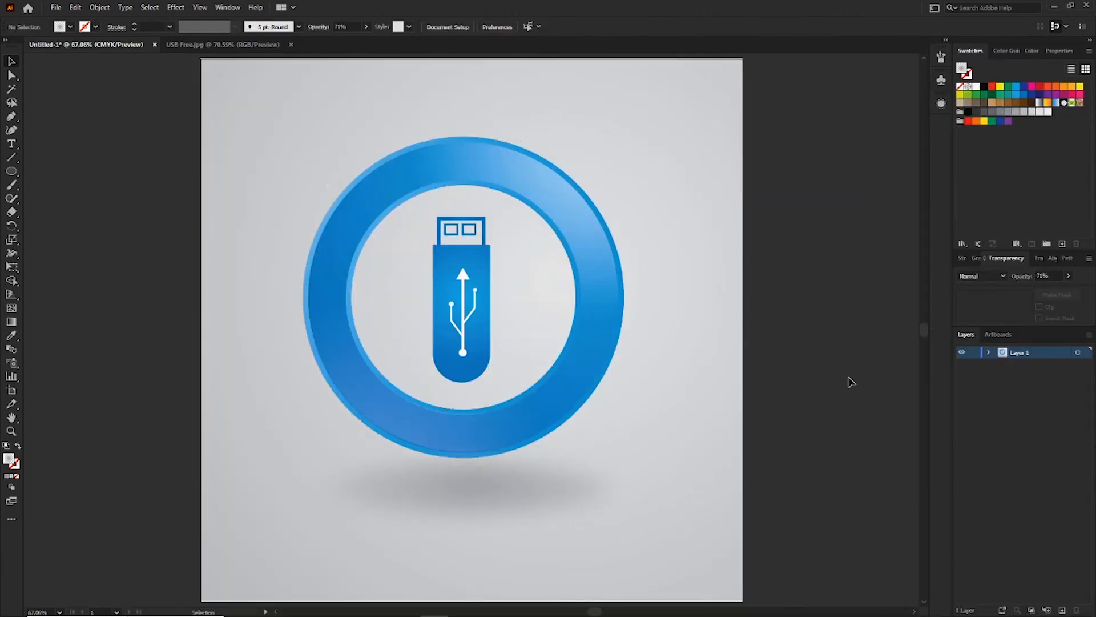